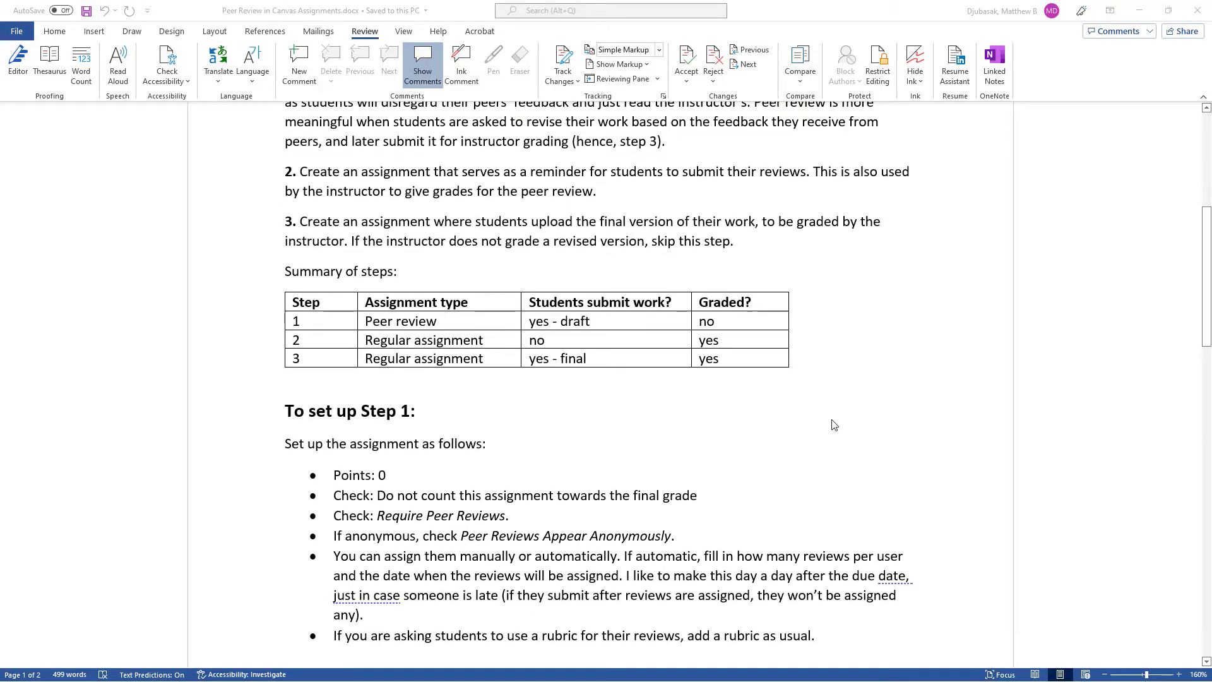
Read through the peer review document from the summary table to the How to View the Reviews section.
scroll(834, 424, "down", 3)
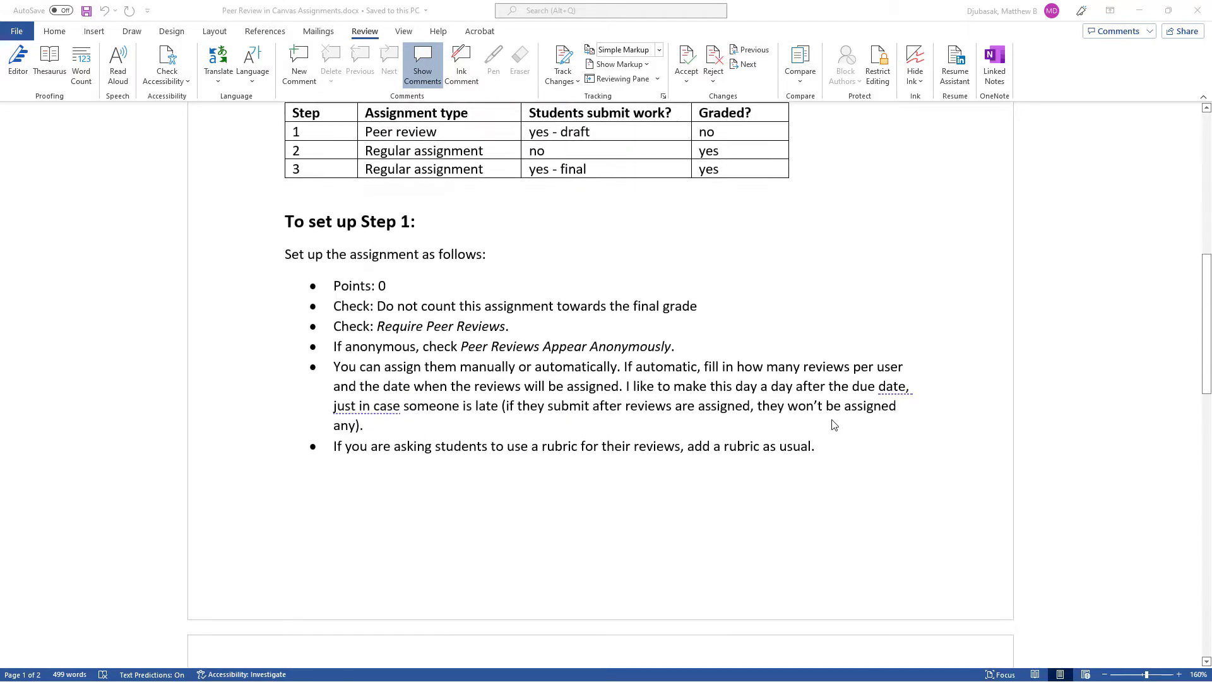
scroll(833, 425, "down", 5)
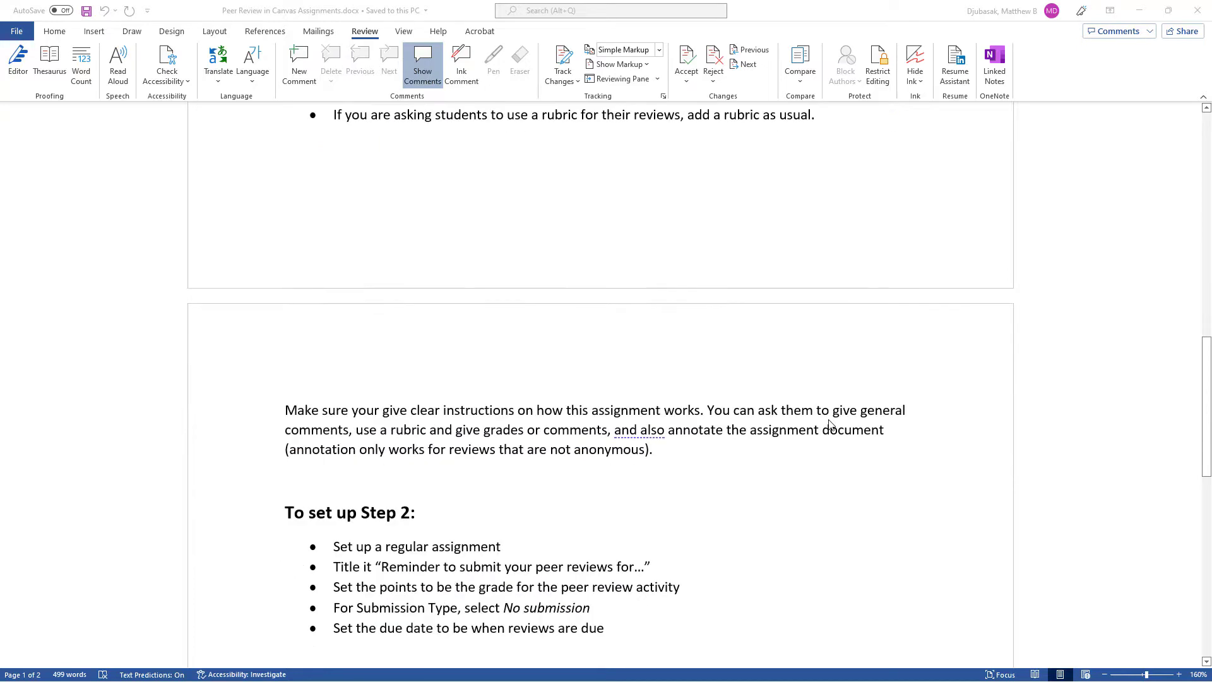
scroll(829, 424, "down", 1)
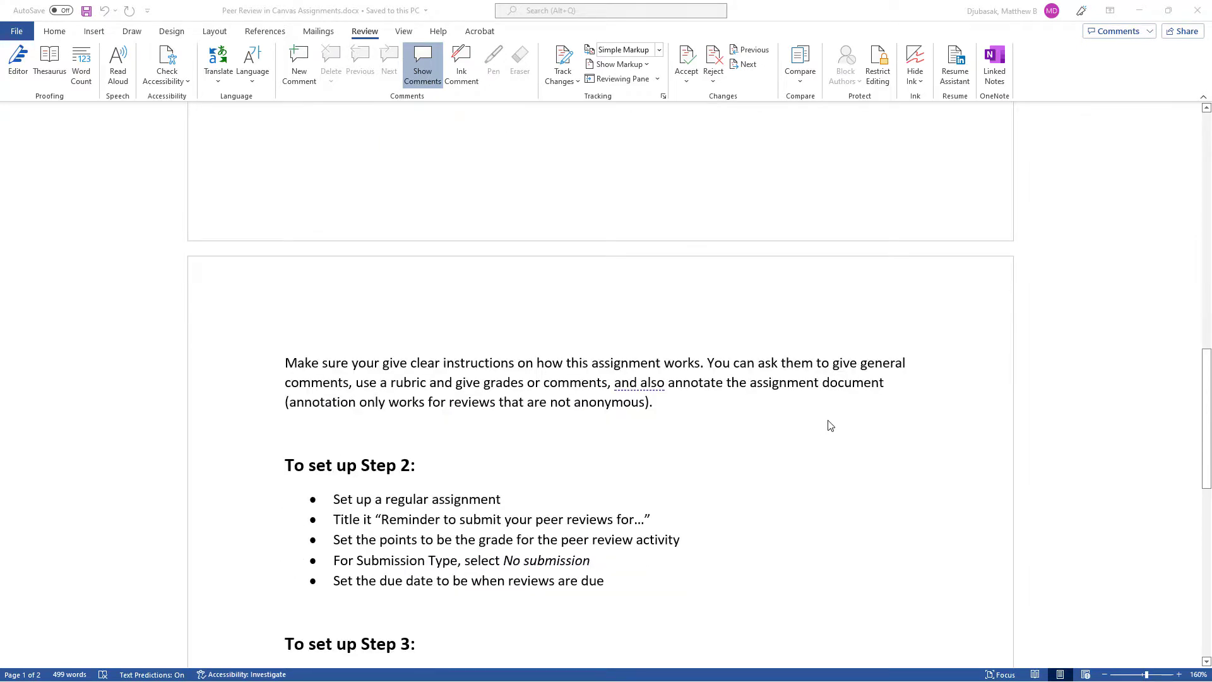
scroll(830, 425, "down", 1)
scroll(830, 425, "down", 2)
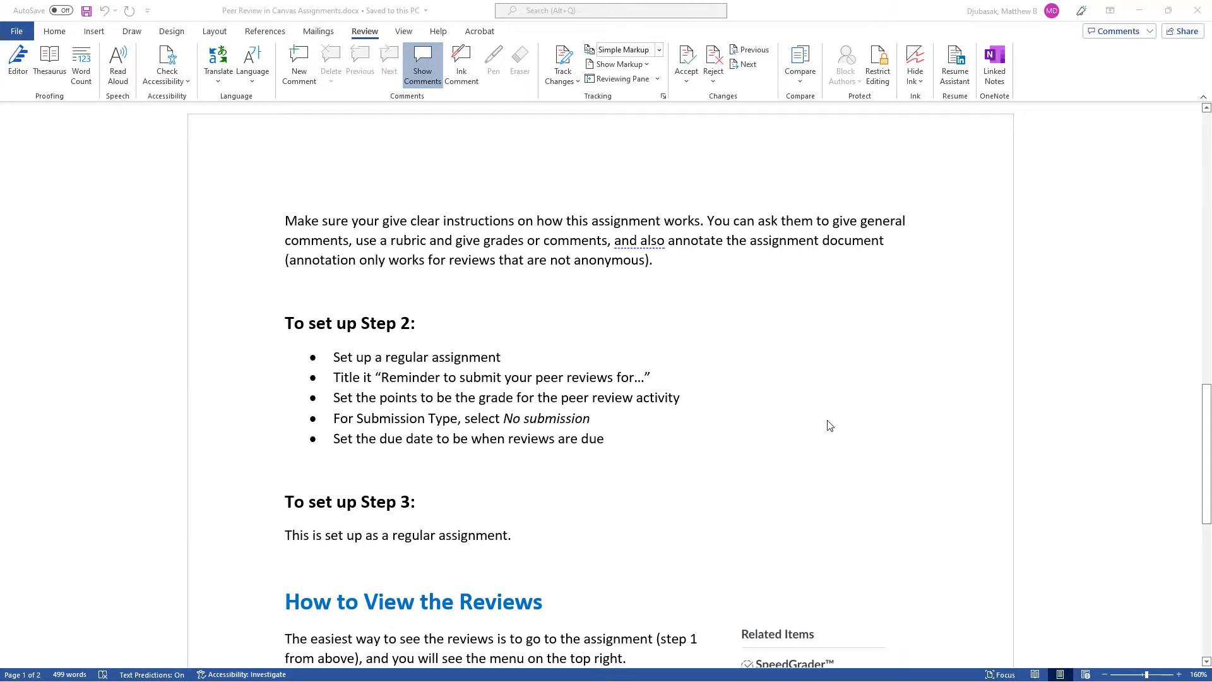
scroll(830, 425, "down", 2)
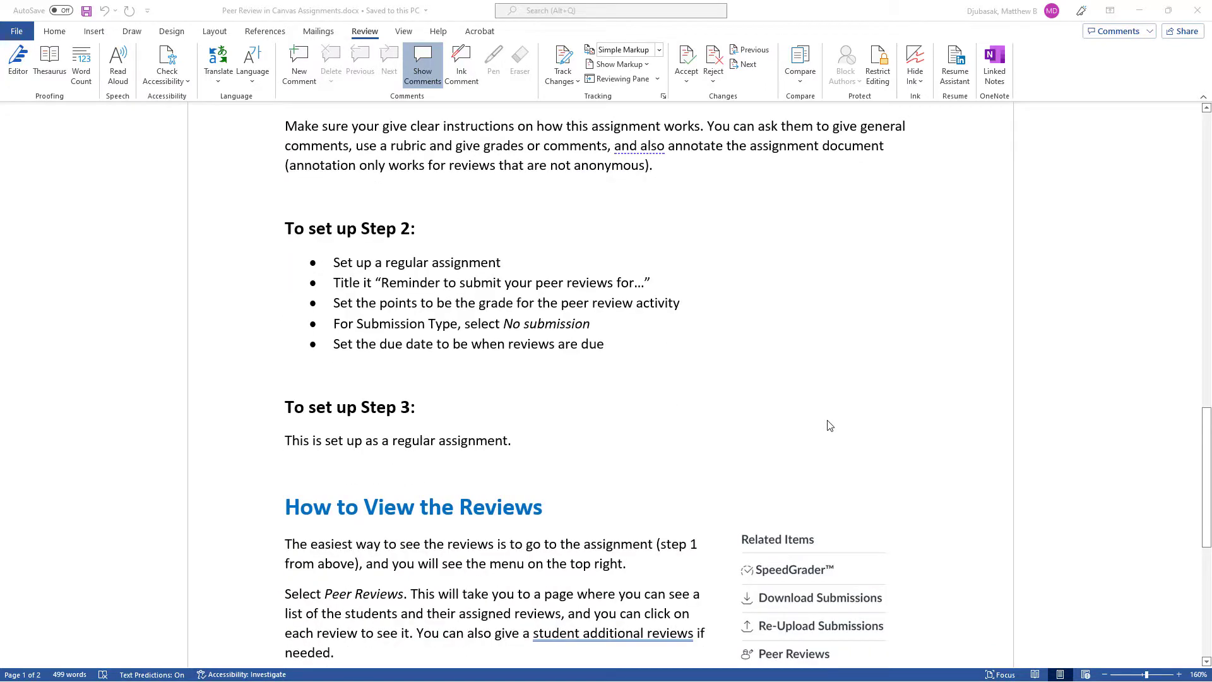
scroll(830, 426, "down", 1)
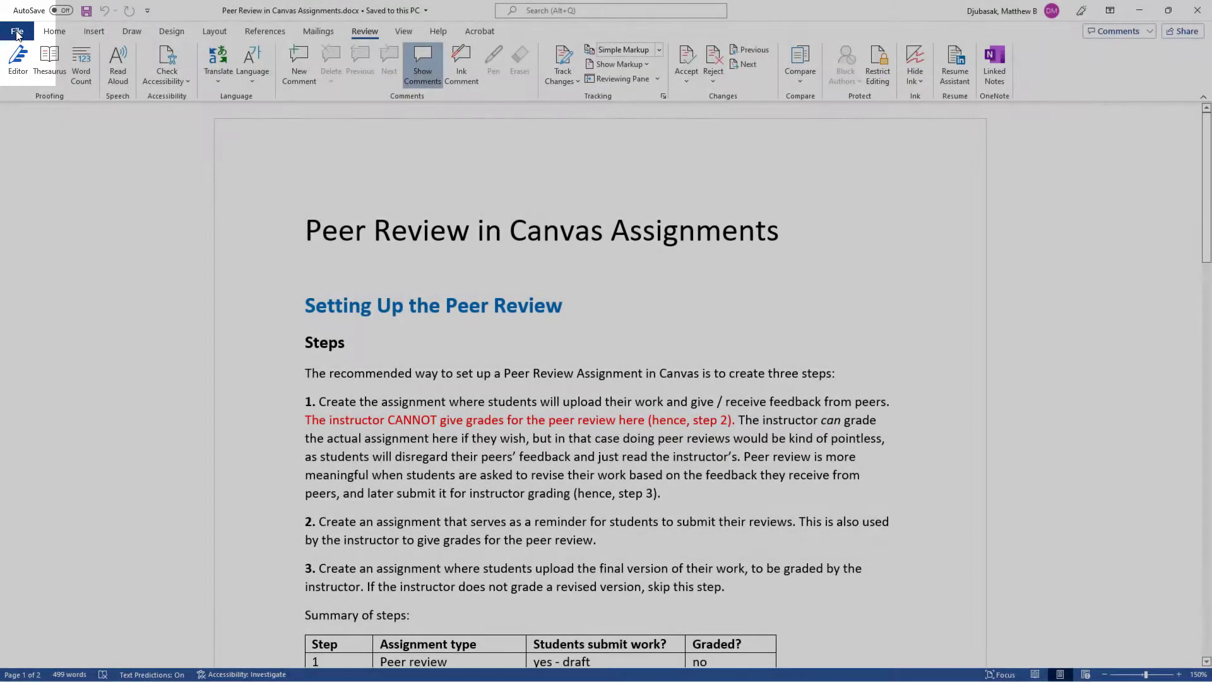
Run the Check Accessibility inspection on the peer review document.
left_click(17, 33)
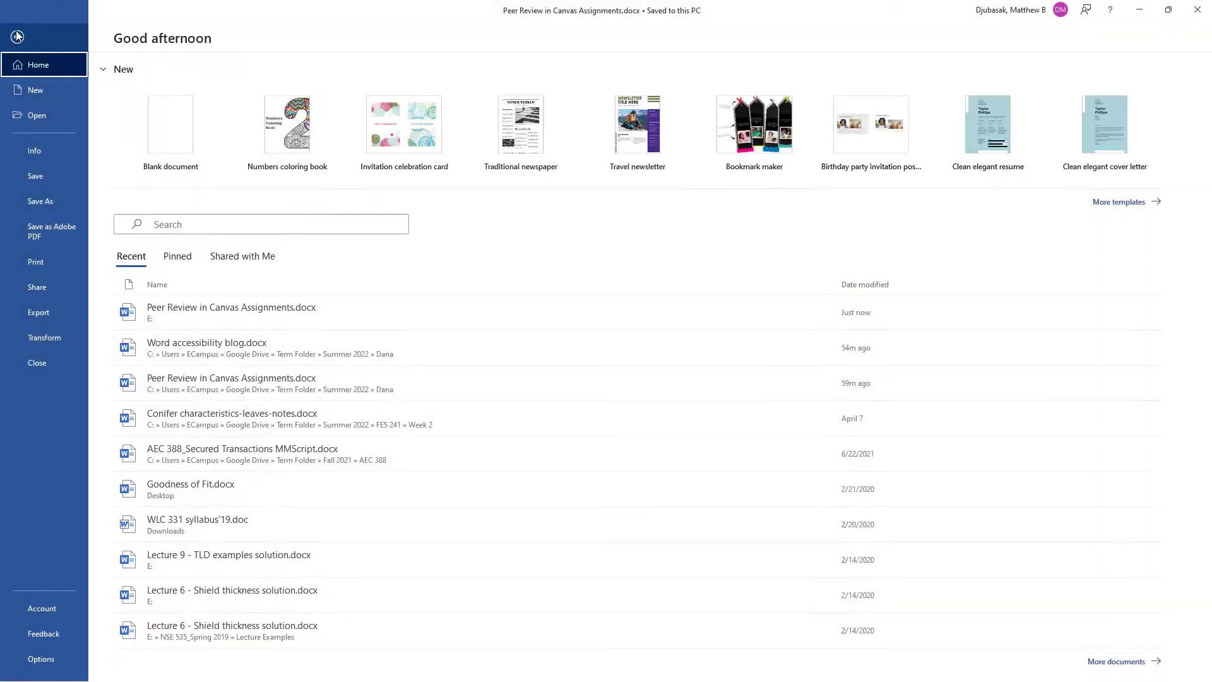
left_click(37, 158)
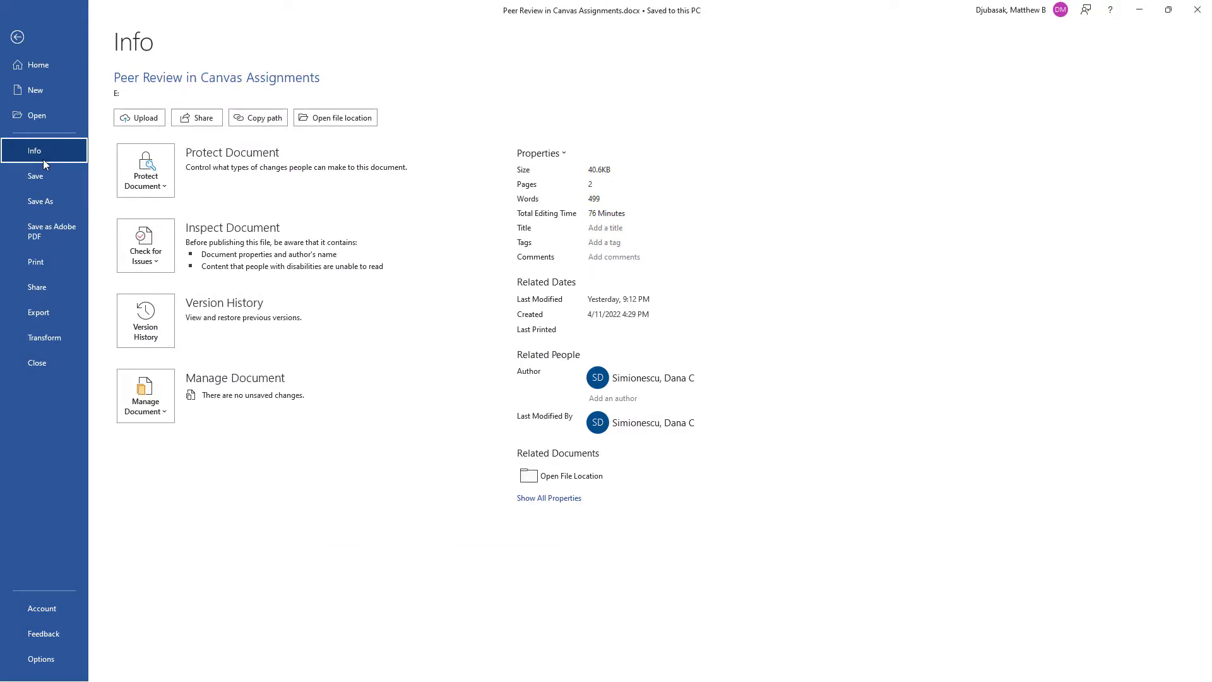
left_click(157, 266)
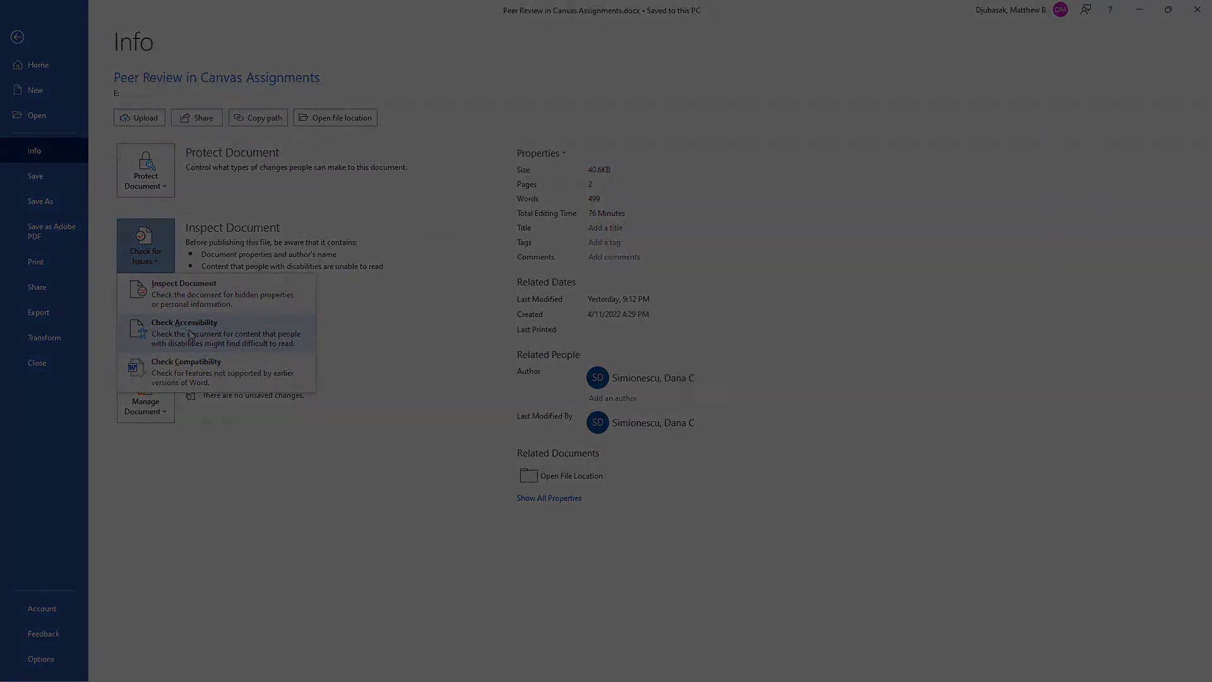
left_click(190, 334)
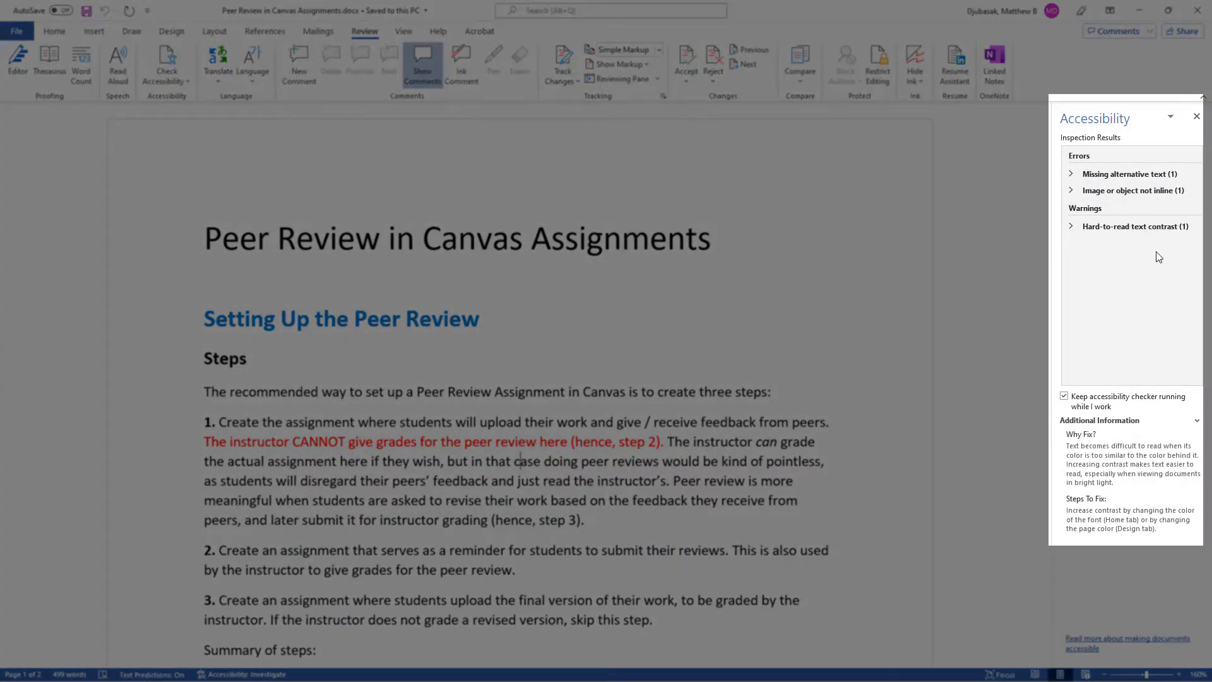
Examine the items flagged for missing alternative text, image or object not inline, and hard-to-read text contrast.
left_click(1095, 175)
left_click(1098, 185)
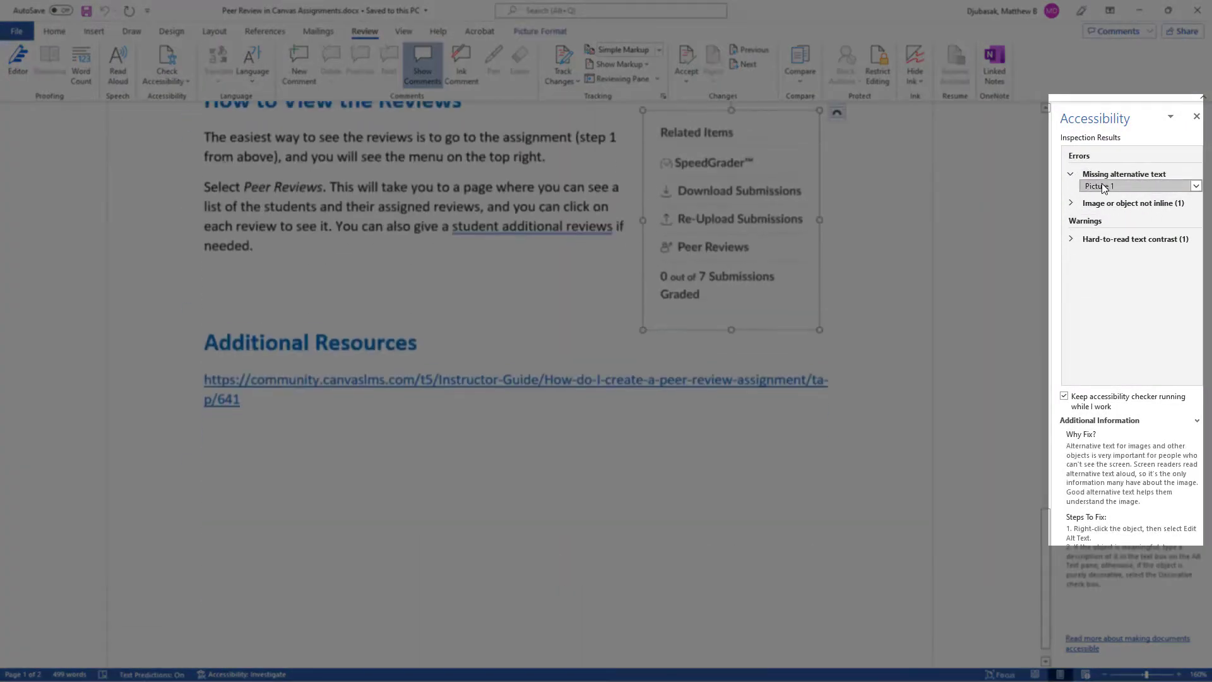
left_click(1115, 204)
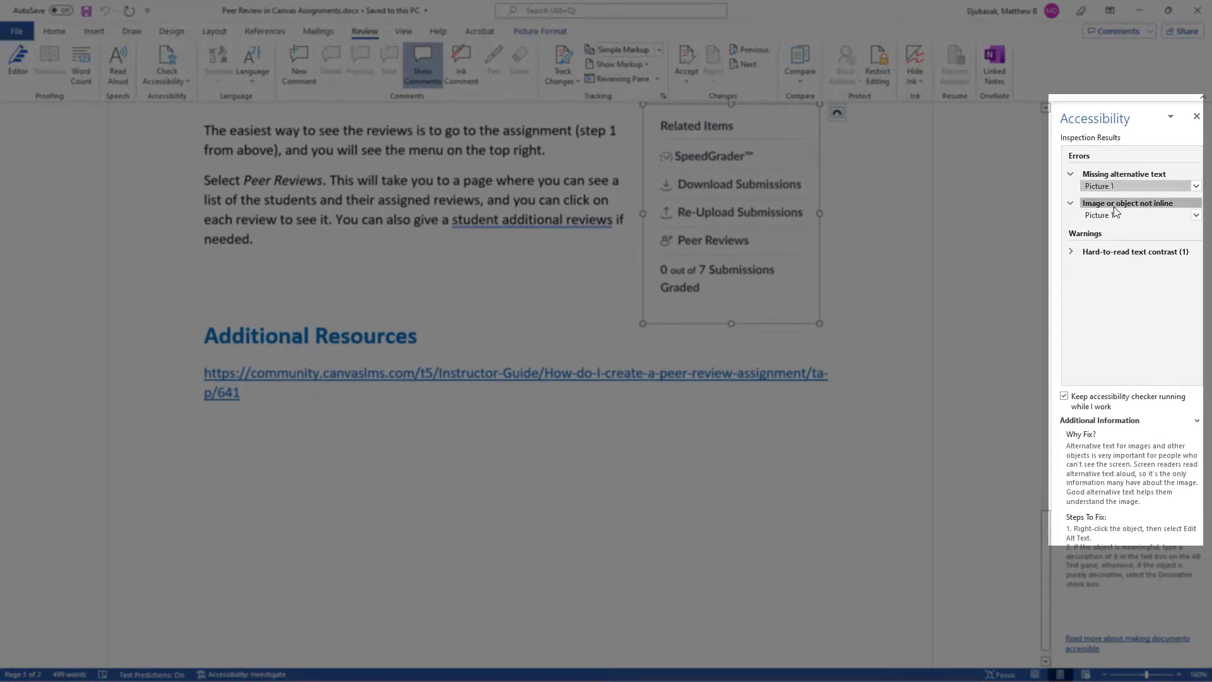
left_click(1114, 252)
left_click(1128, 264)
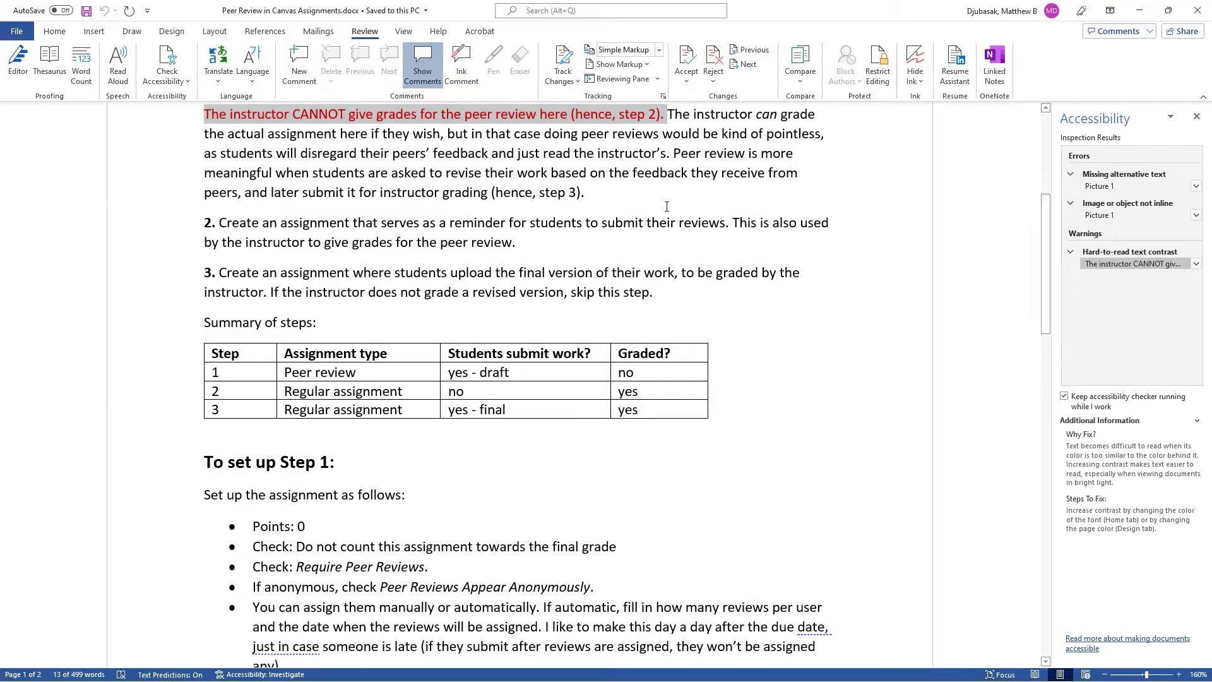
left_click(672, 224)
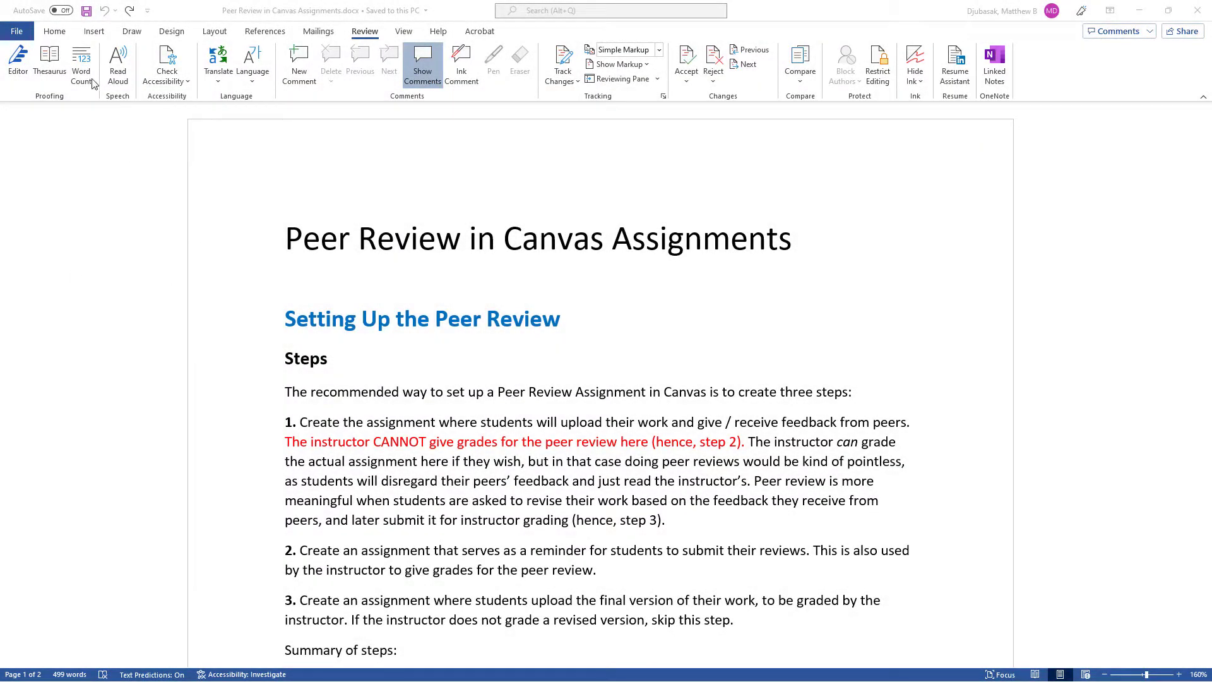
Apply the Heading 1 style to the title "Peer Review in Canvas Assignments".
left_click(55, 33)
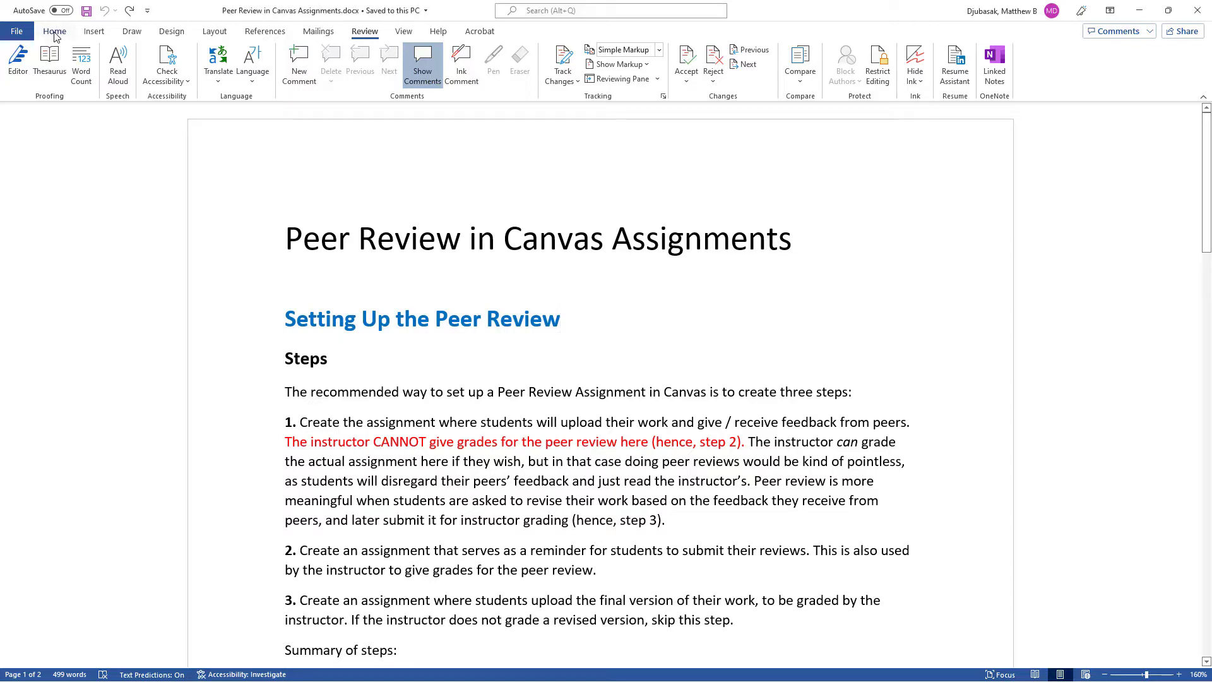
left_click(54, 33)
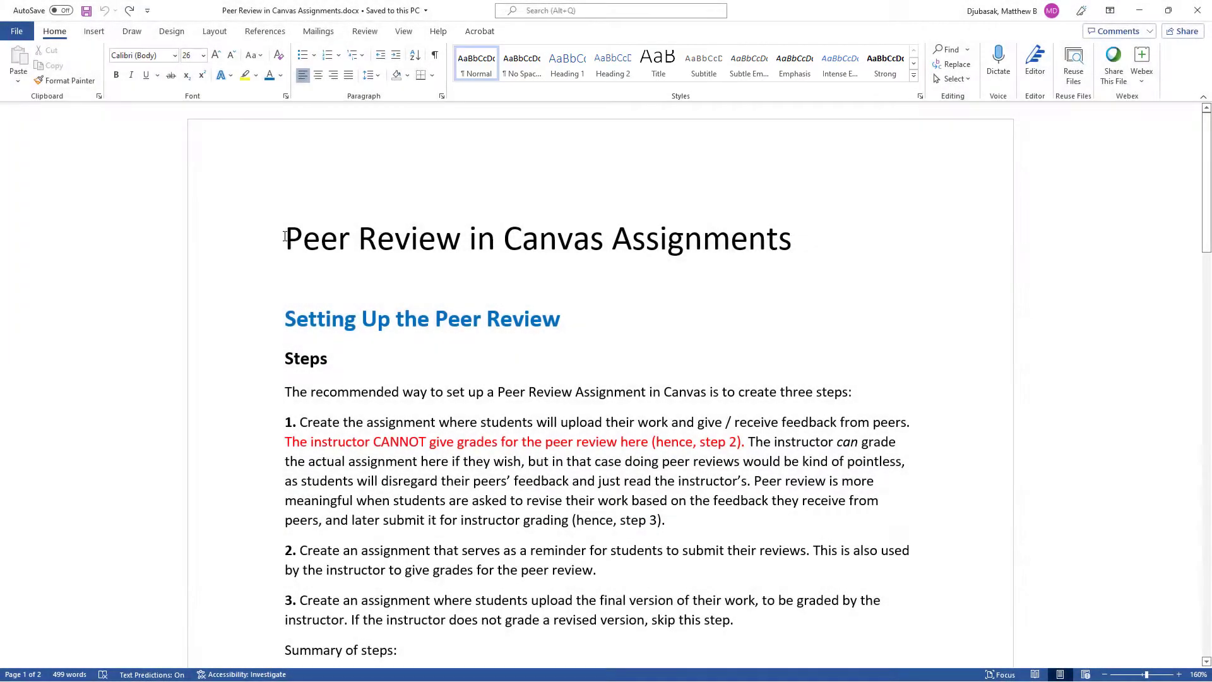
left_click_drag(286, 243, 700, 214)
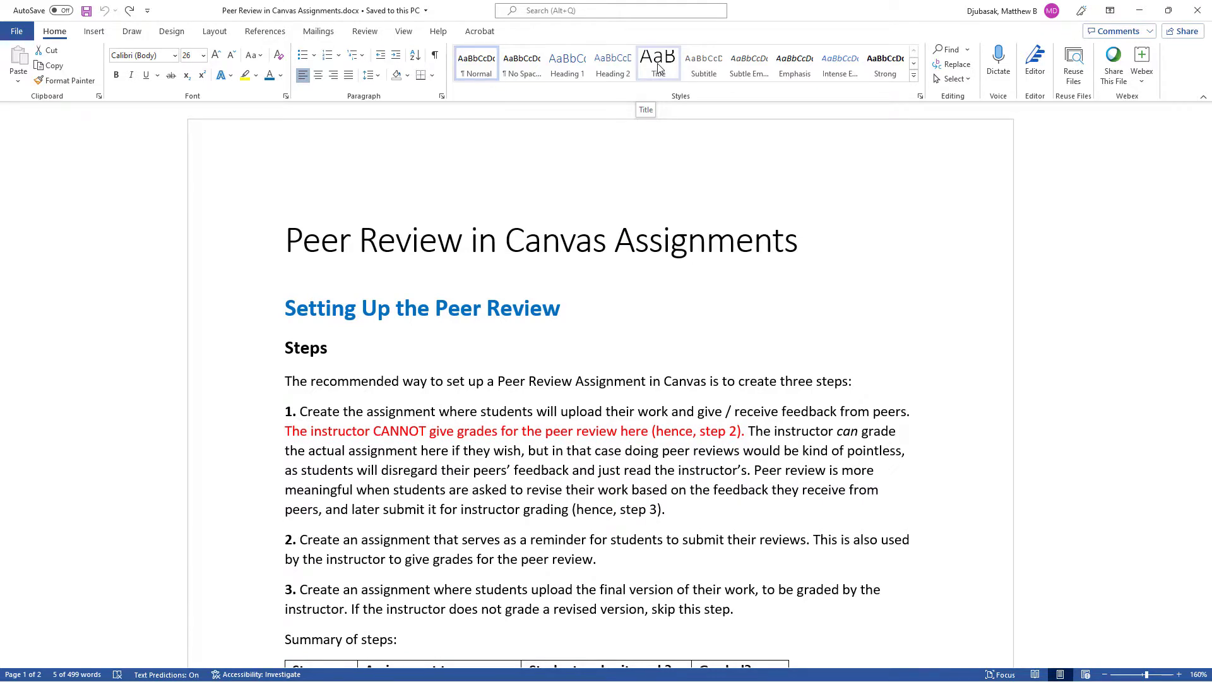
left_click(567, 63)
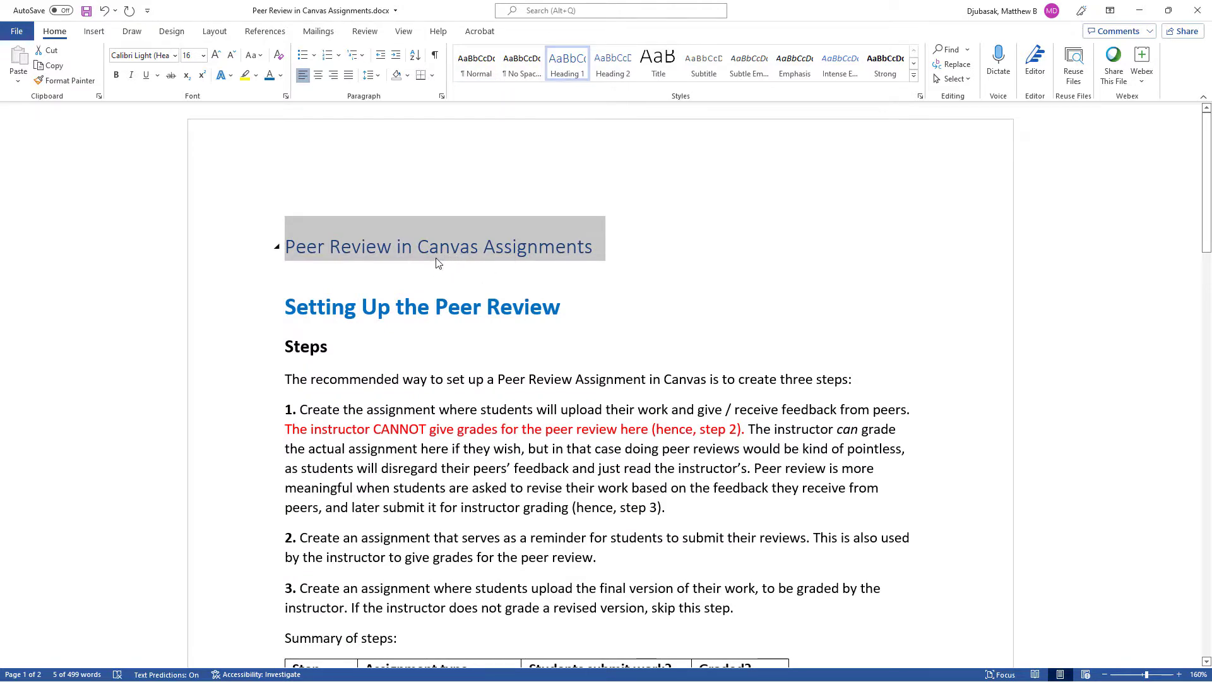
Apply the Heading 2 style to "Setting Up the Peer Review", "How to View the Reviews" and "Additional Resources".
left_click(327, 320)
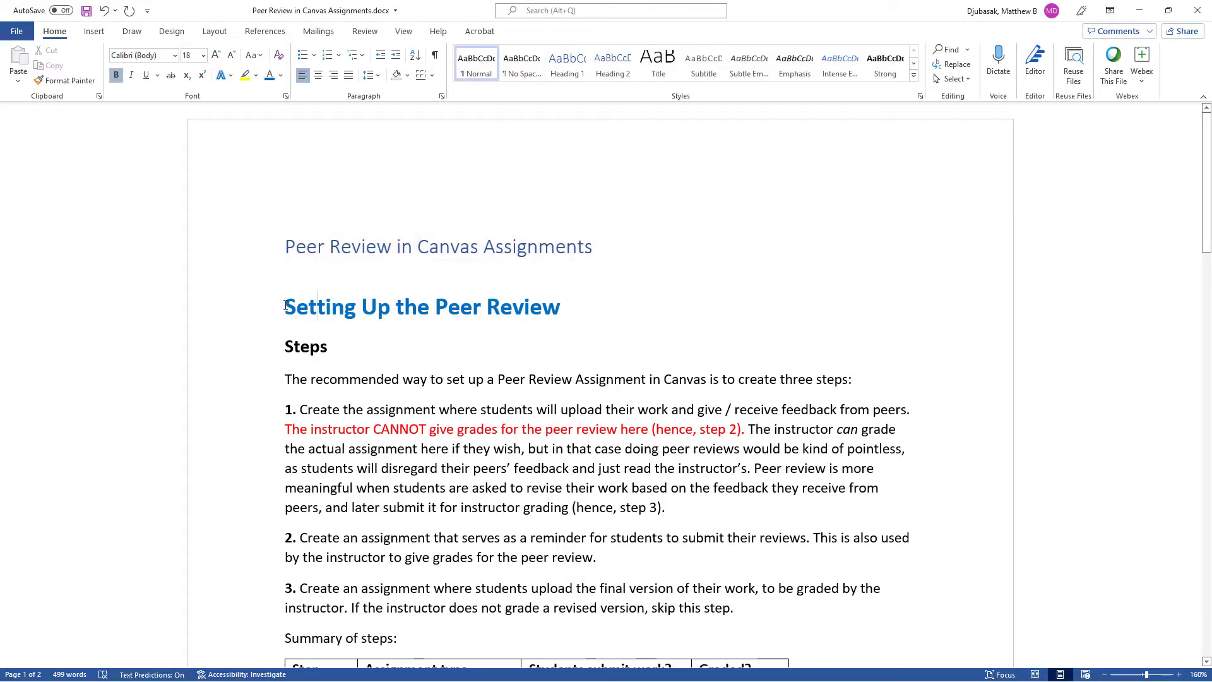
left_click_drag(284, 307, 526, 297)
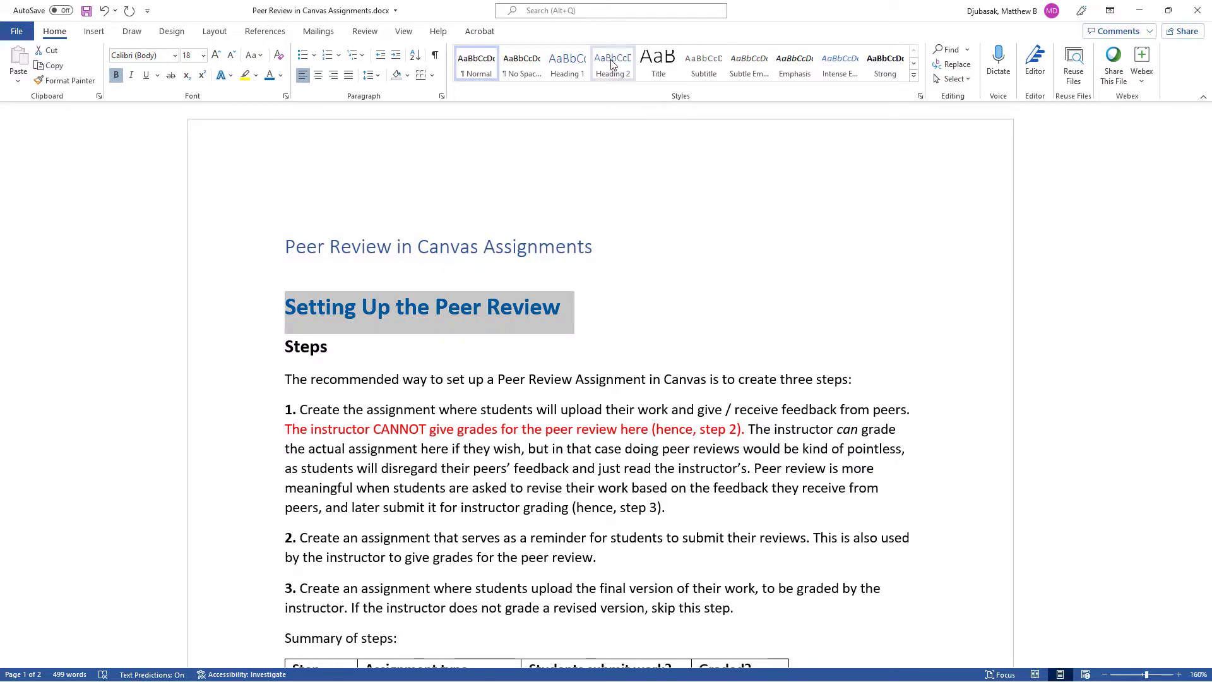
left_click(613, 63)
scroll(561, 397, "down", 15)
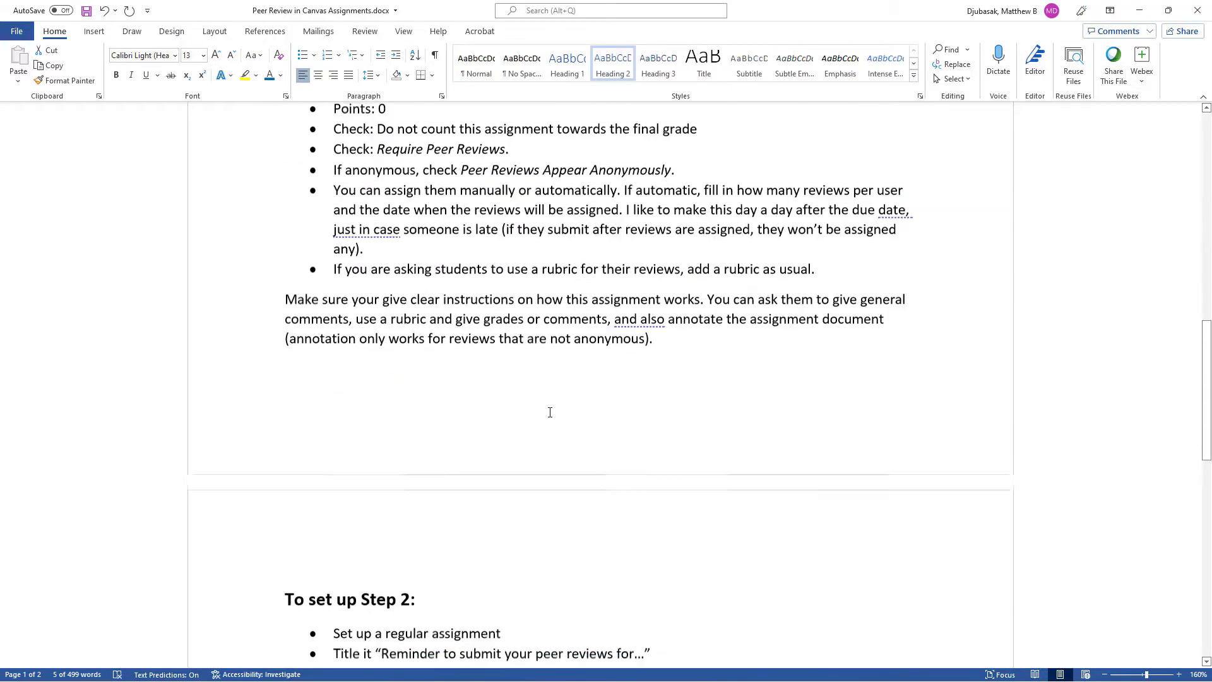
left_click_drag(285, 313, 544, 313)
left_click(613, 63)
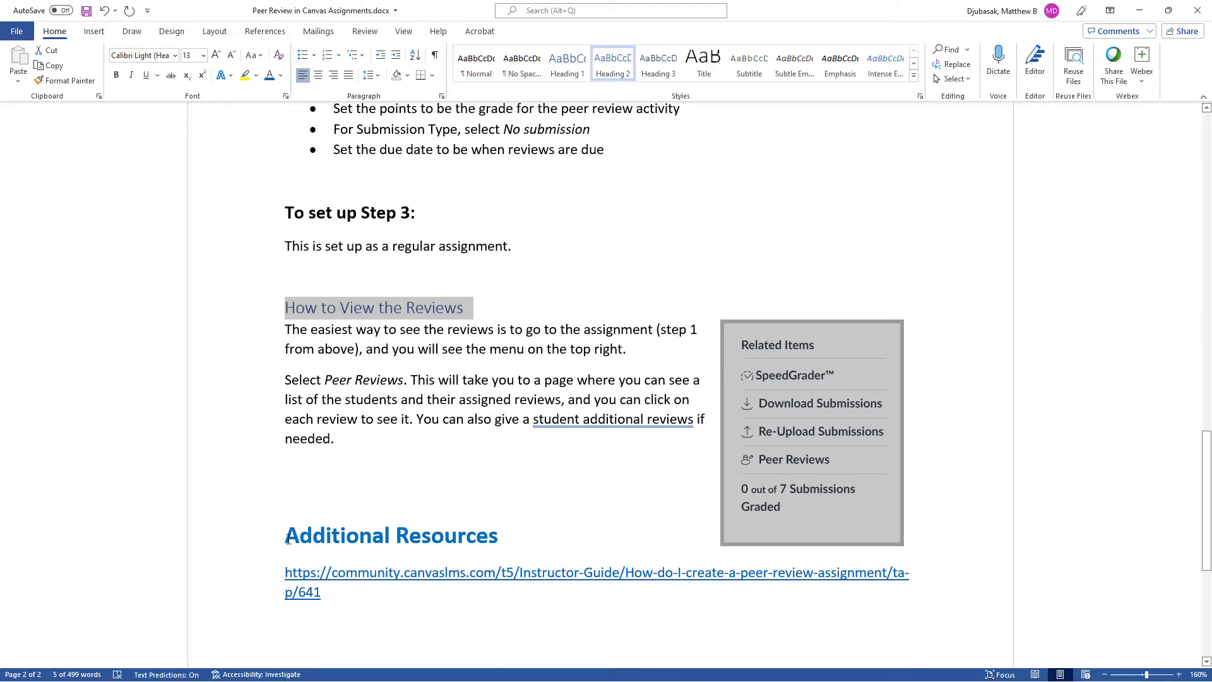
left_click_drag(287, 538, 501, 538)
left_click(611, 74)
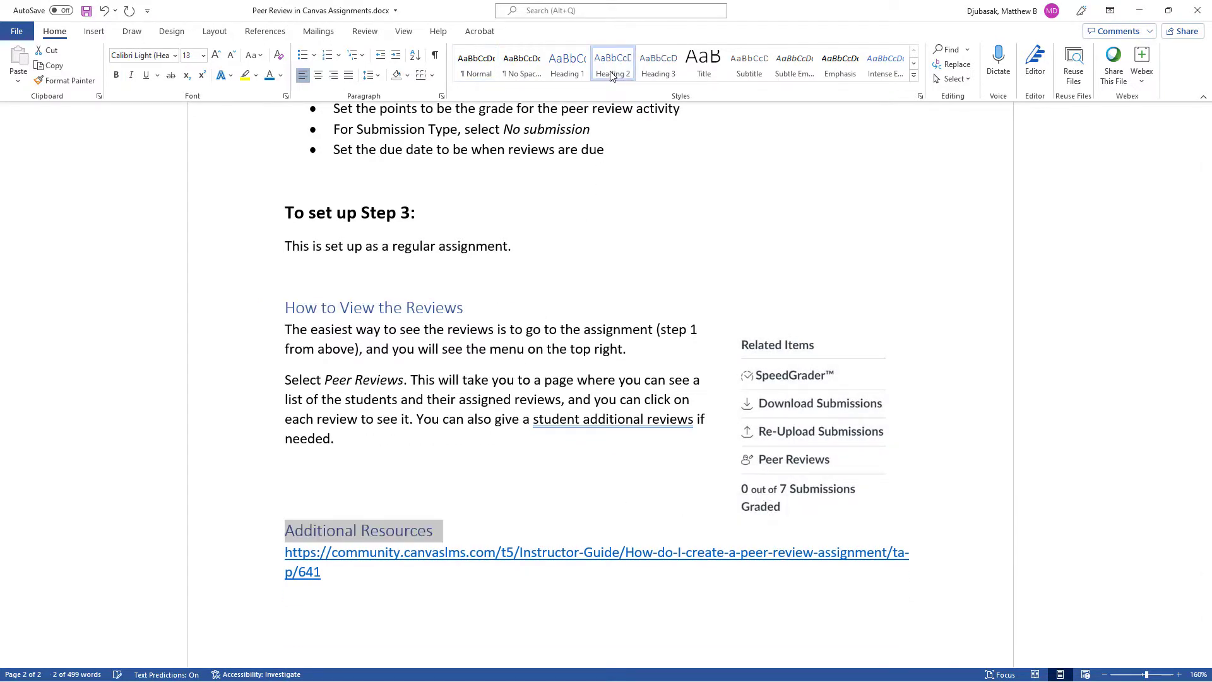
Apply the Heading 3 style to the "To set up Step 3:" and "To set up Step 2:" lines.
left_click_drag(286, 210, 426, 212)
left_click(669, 63)
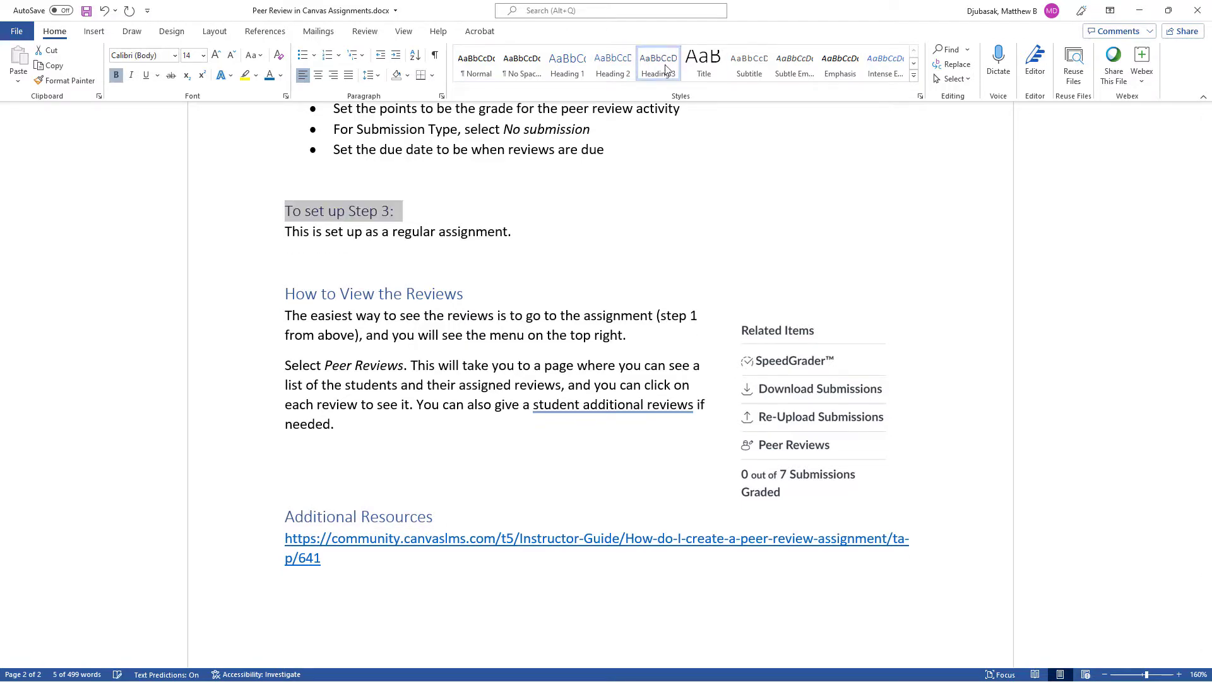
scroll(608, 298, "up", 4)
left_click_drag(301, 324, 429, 320)
left_click(658, 62)
Apply the Heading 3 style to the "To set up Step 1:" and "Steps" lines.
scroll(607, 361, "up", 10)
scroll(604, 361, "down", 2)
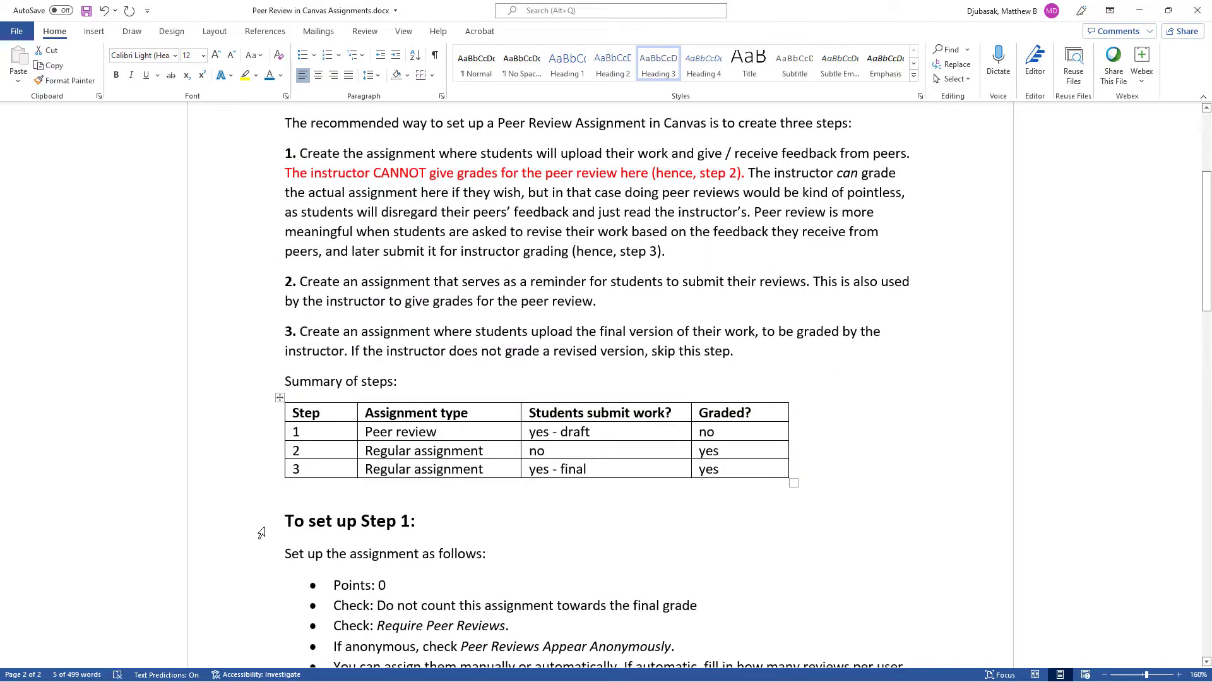
left_click_drag(286, 519, 403, 519)
left_click(659, 70)
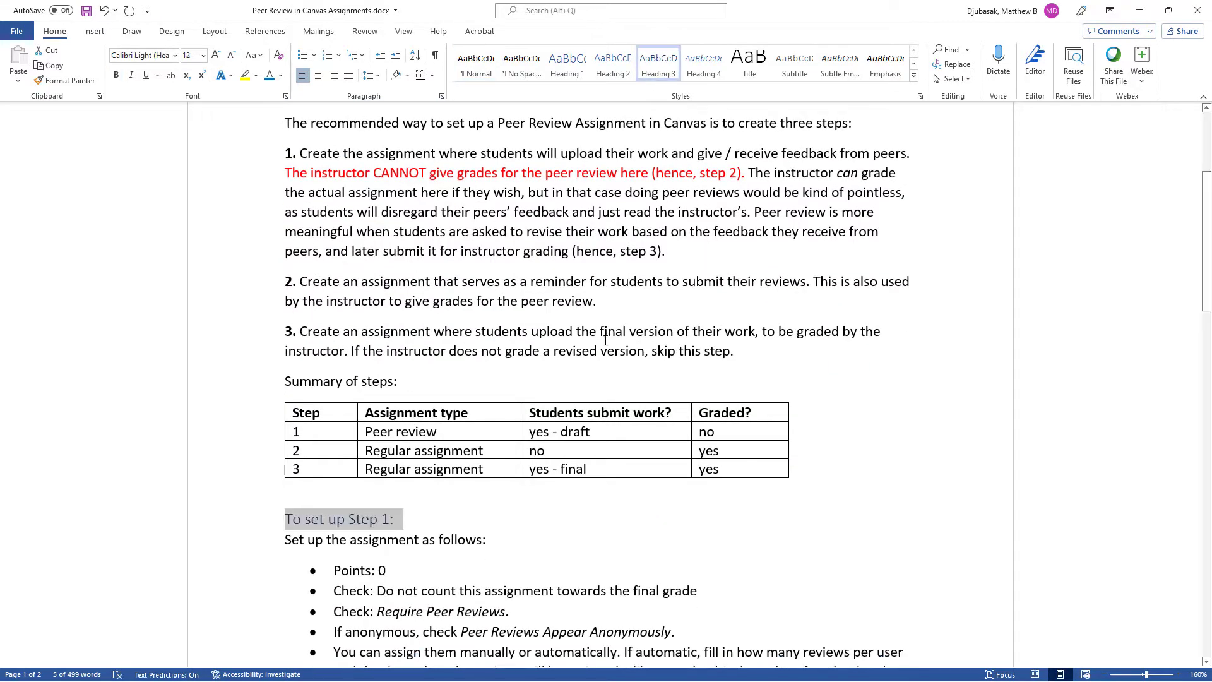
scroll(368, 317, "up", 4)
double_click(317, 324)
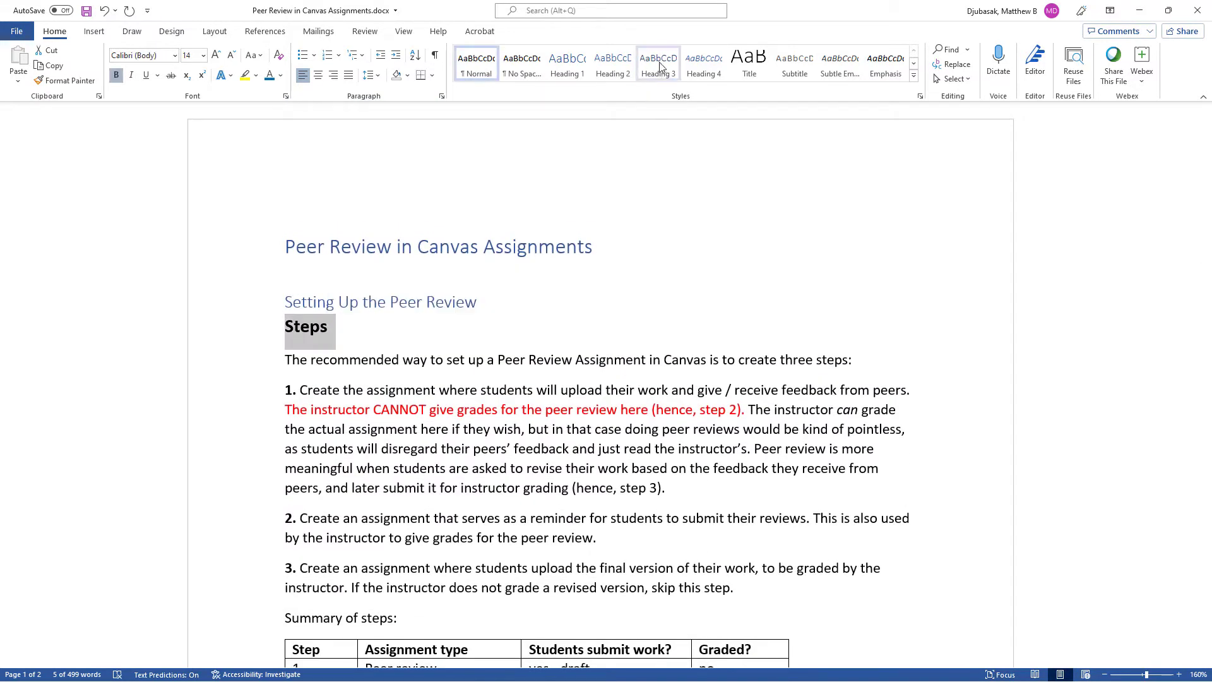
left_click(659, 61)
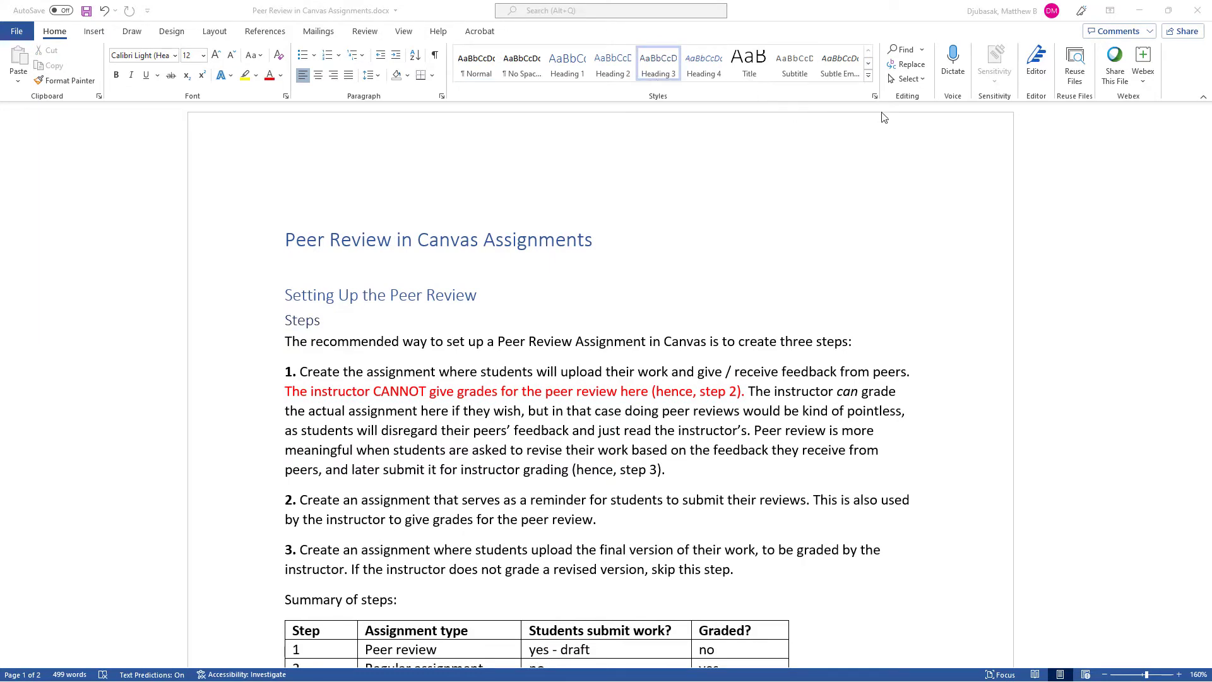
Configure the Styles pane options to show all styles.
left_click(876, 96)
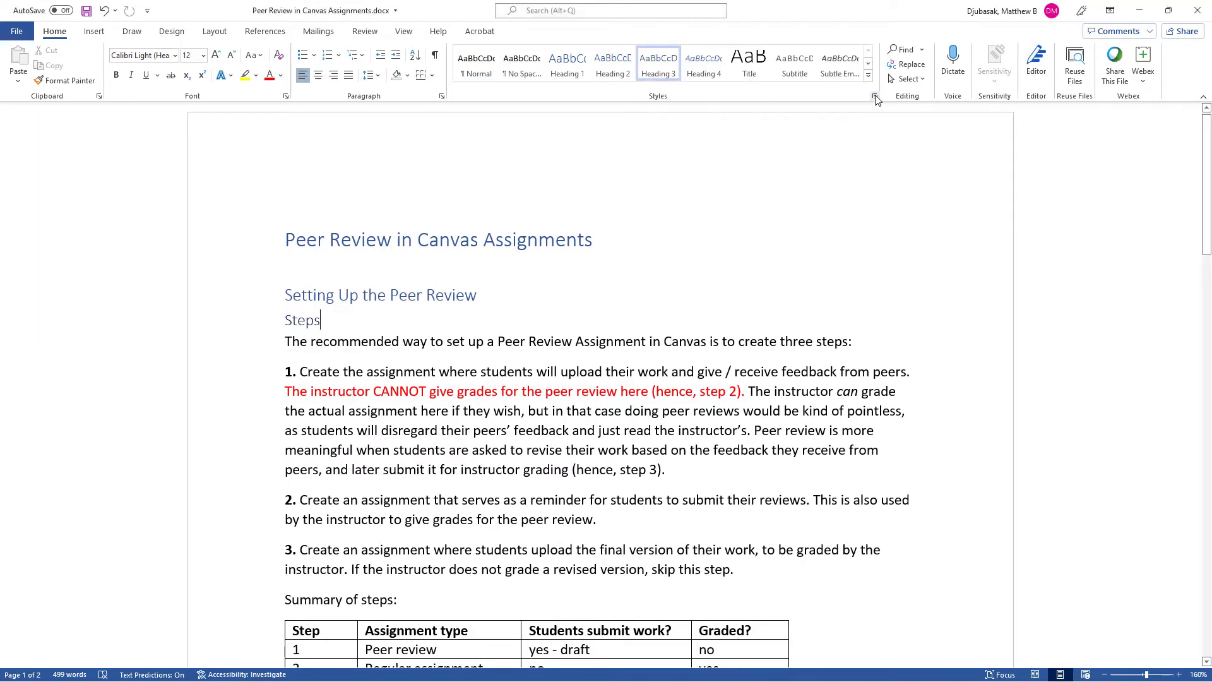
left_click(875, 97)
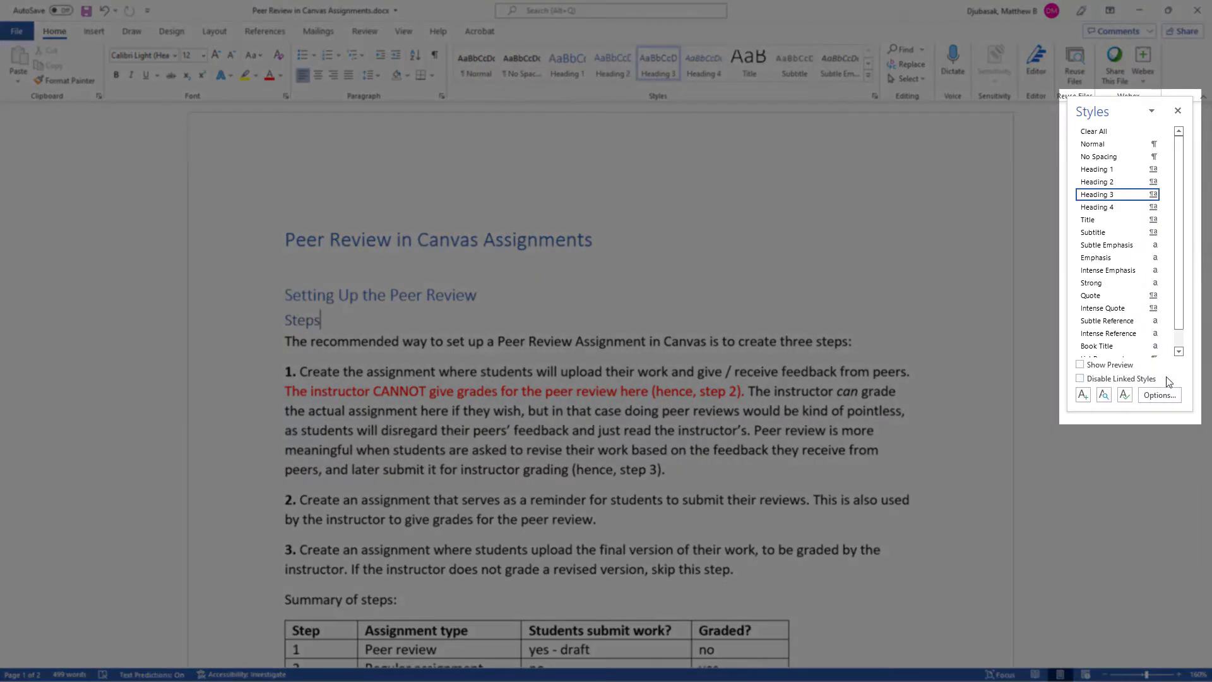
left_click(1159, 396)
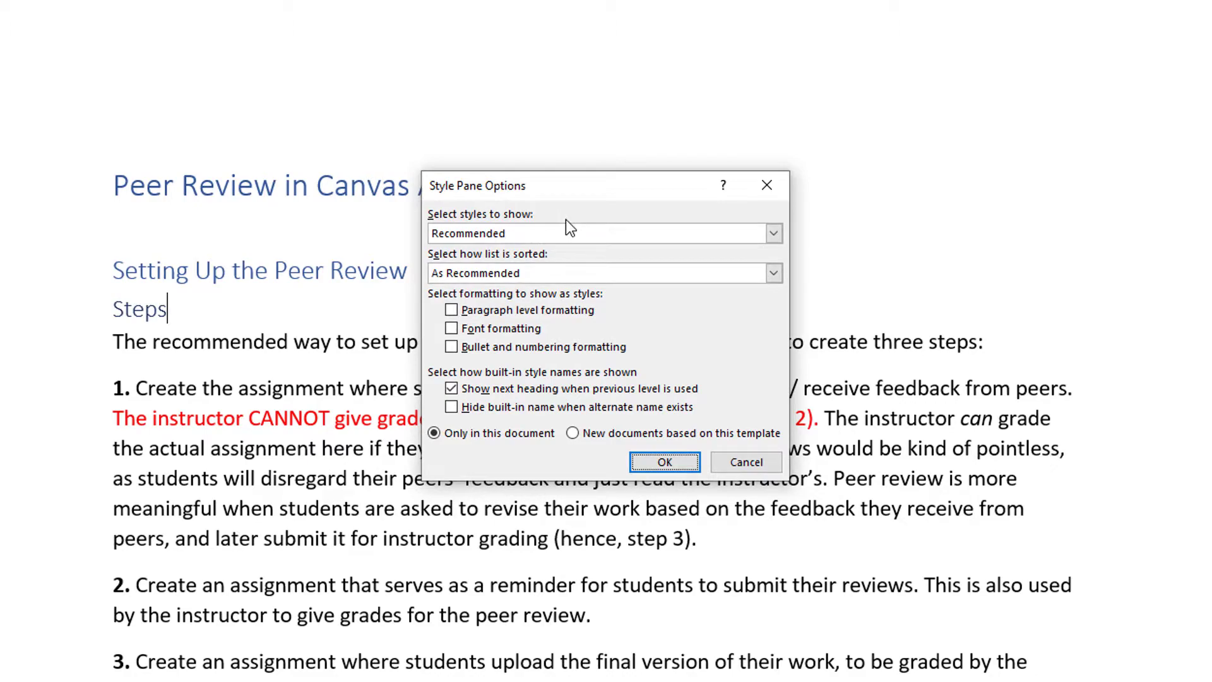
left_click(774, 236)
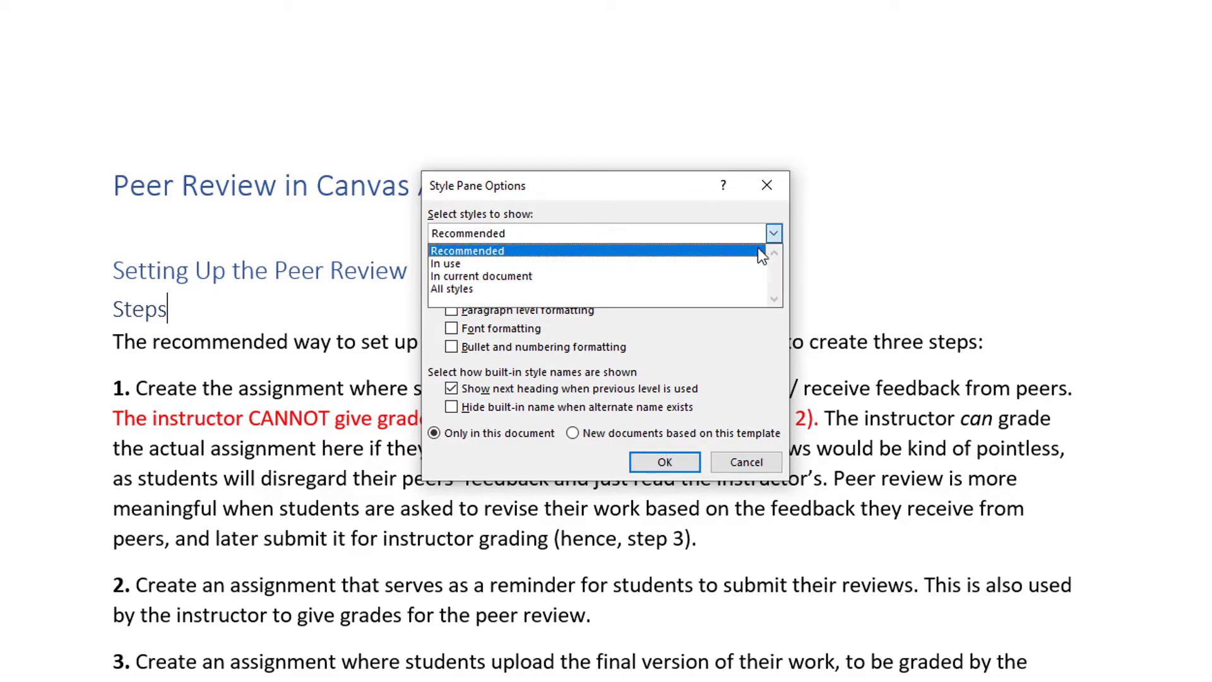
left_click(725, 293)
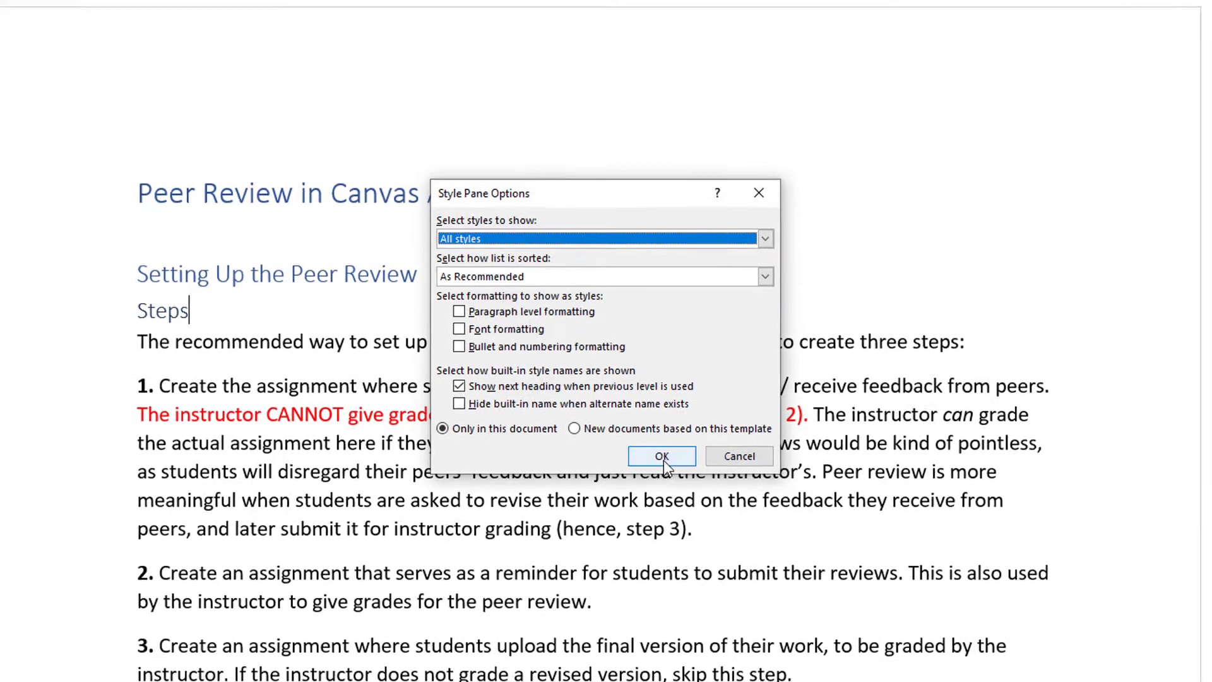
left_click(663, 458)
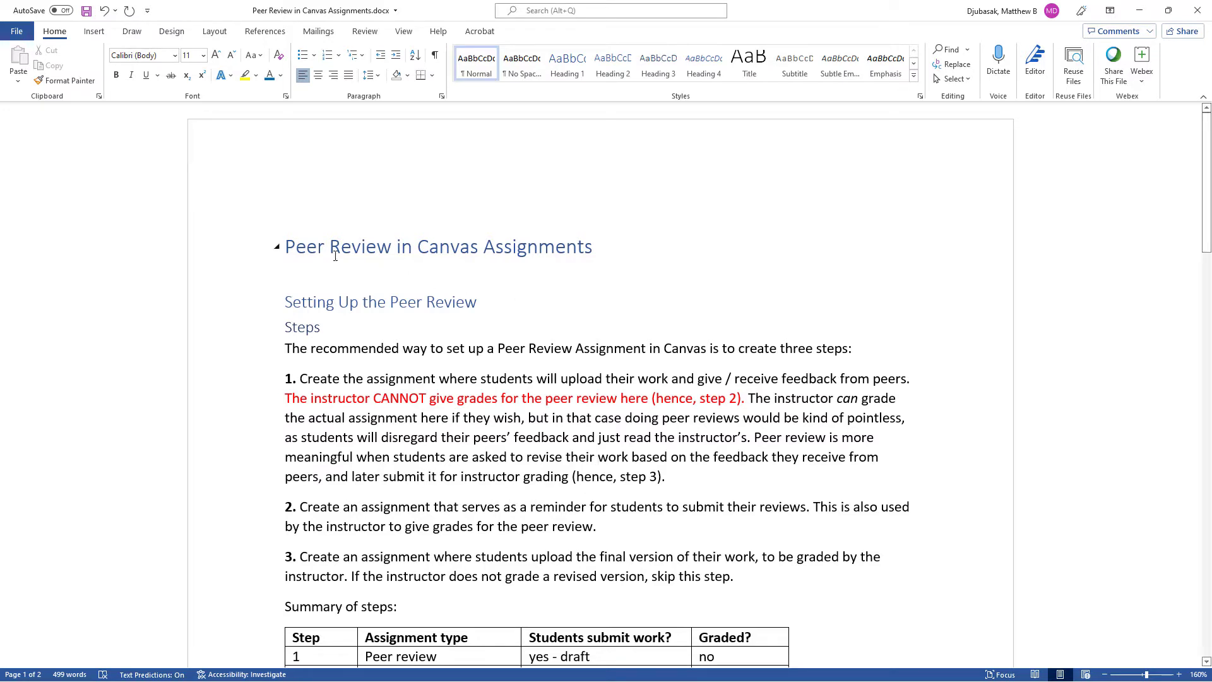
Center the title "Peer Review in Canvas Assignments" and format it as 20 pt bold in the Automatic font color.
triple_click(282, 245)
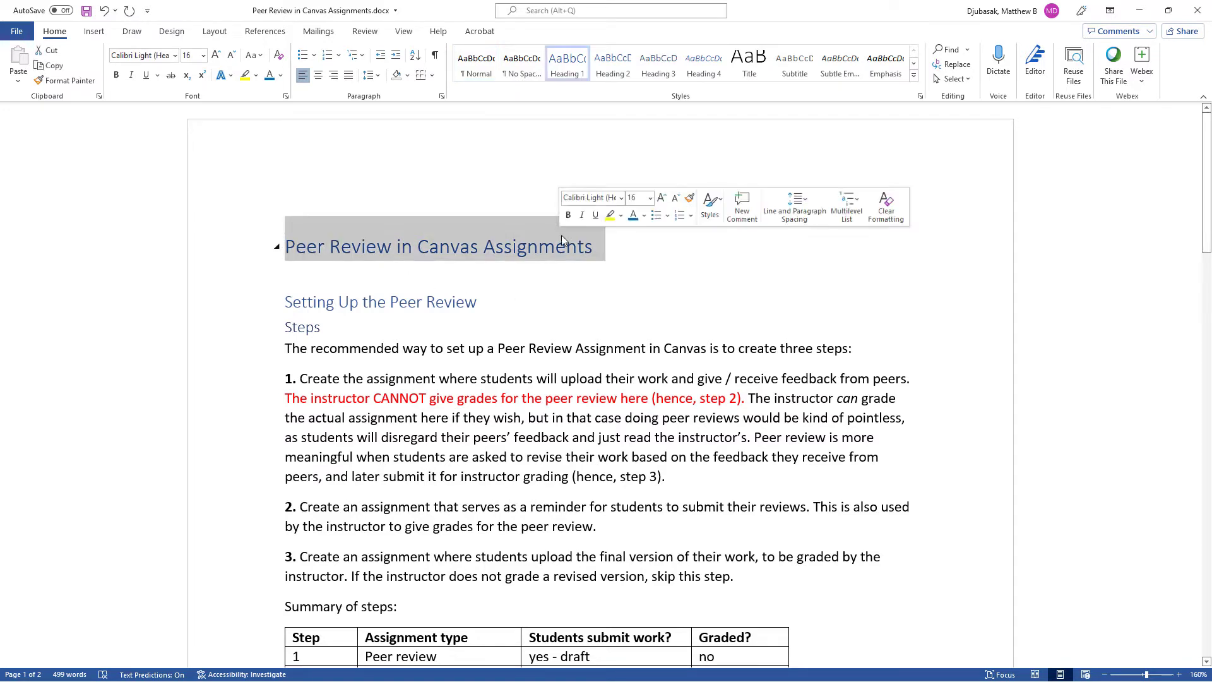
left_click(319, 76)
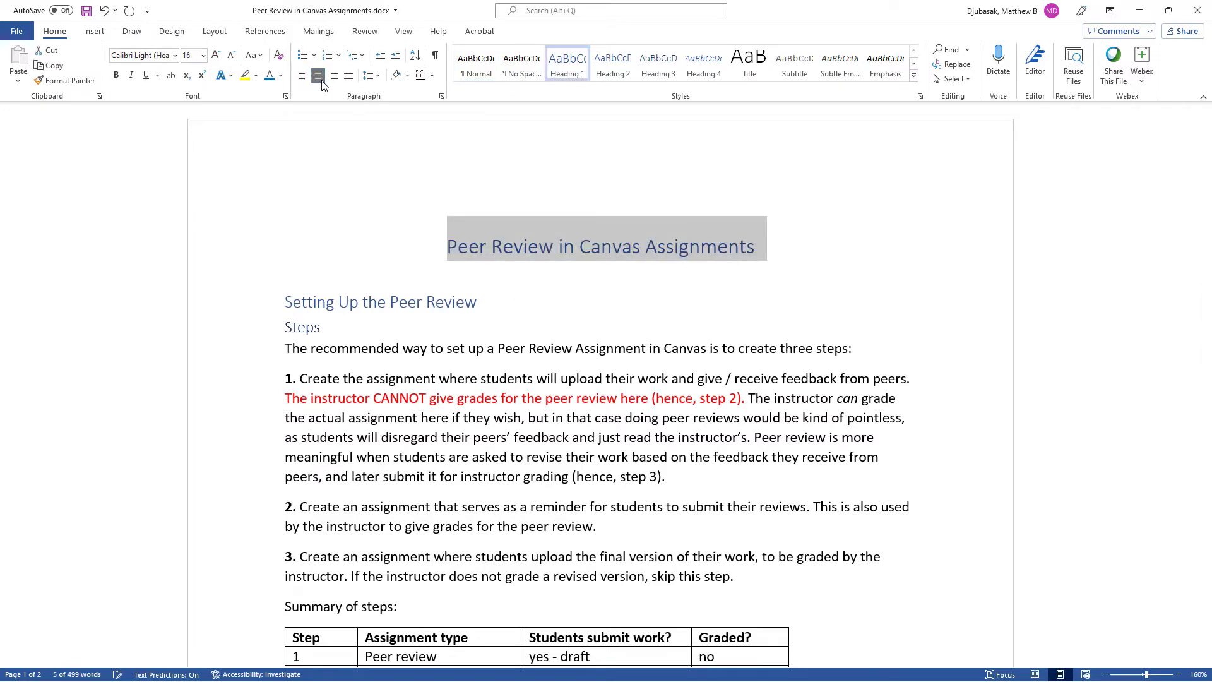
left_click(204, 56)
left_click(193, 187)
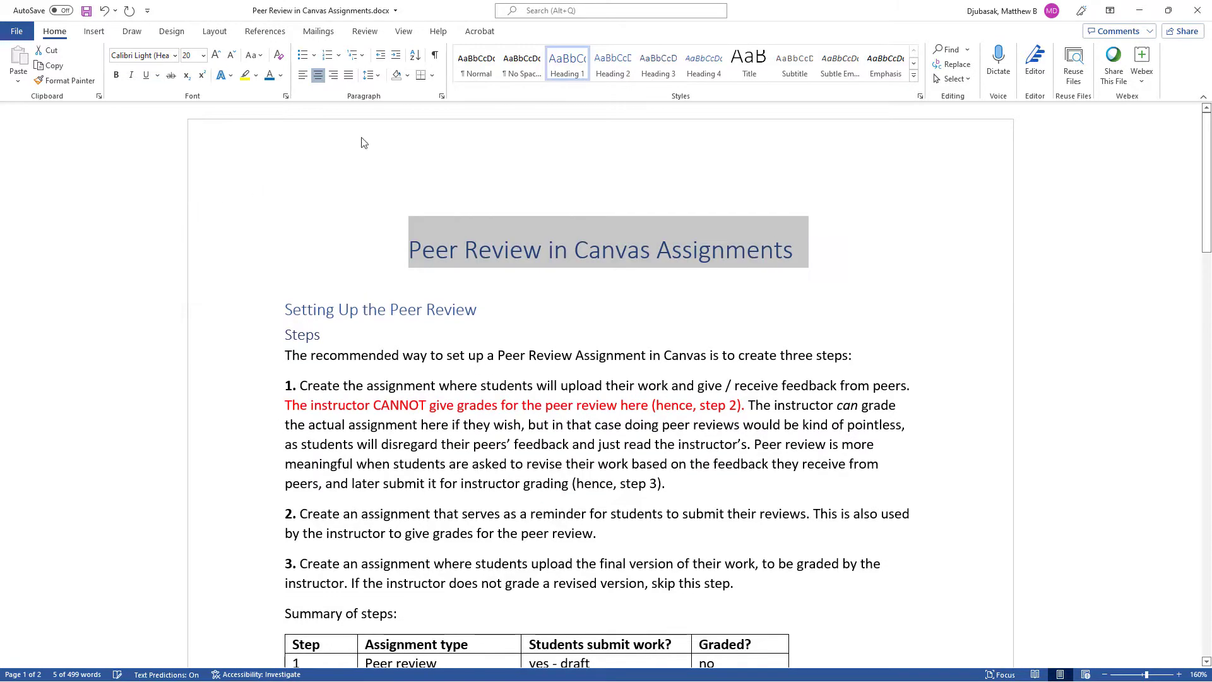
left_click(116, 75)
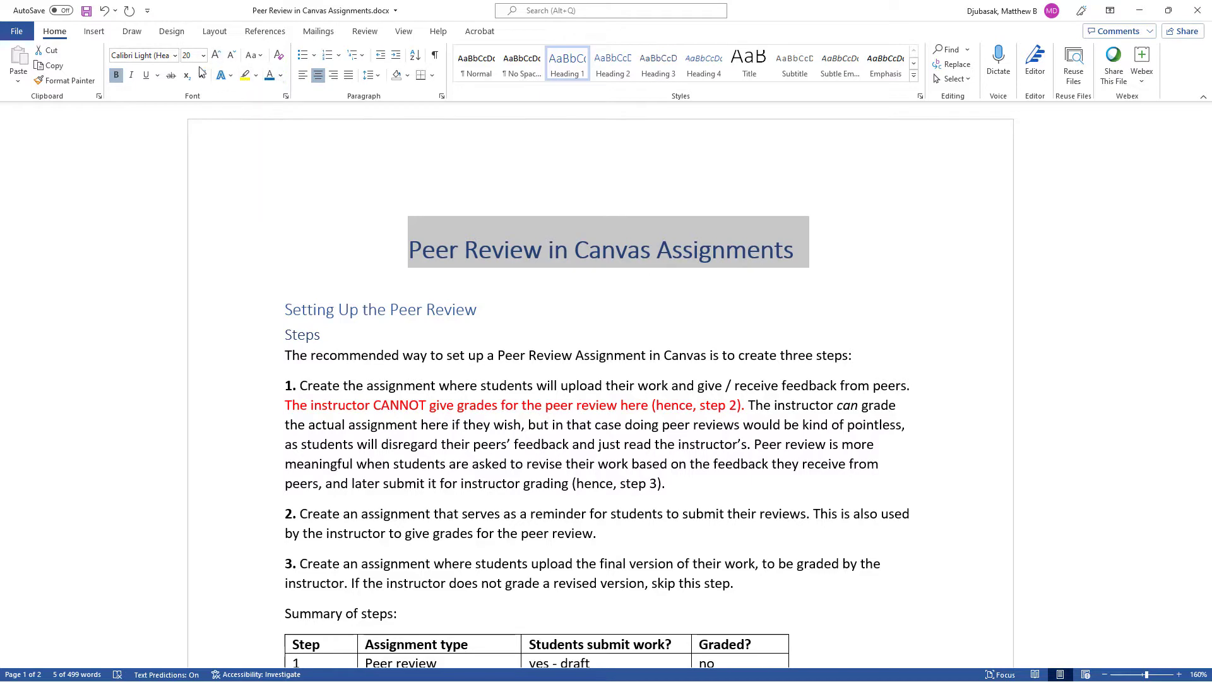
left_click(281, 76)
left_click(305, 93)
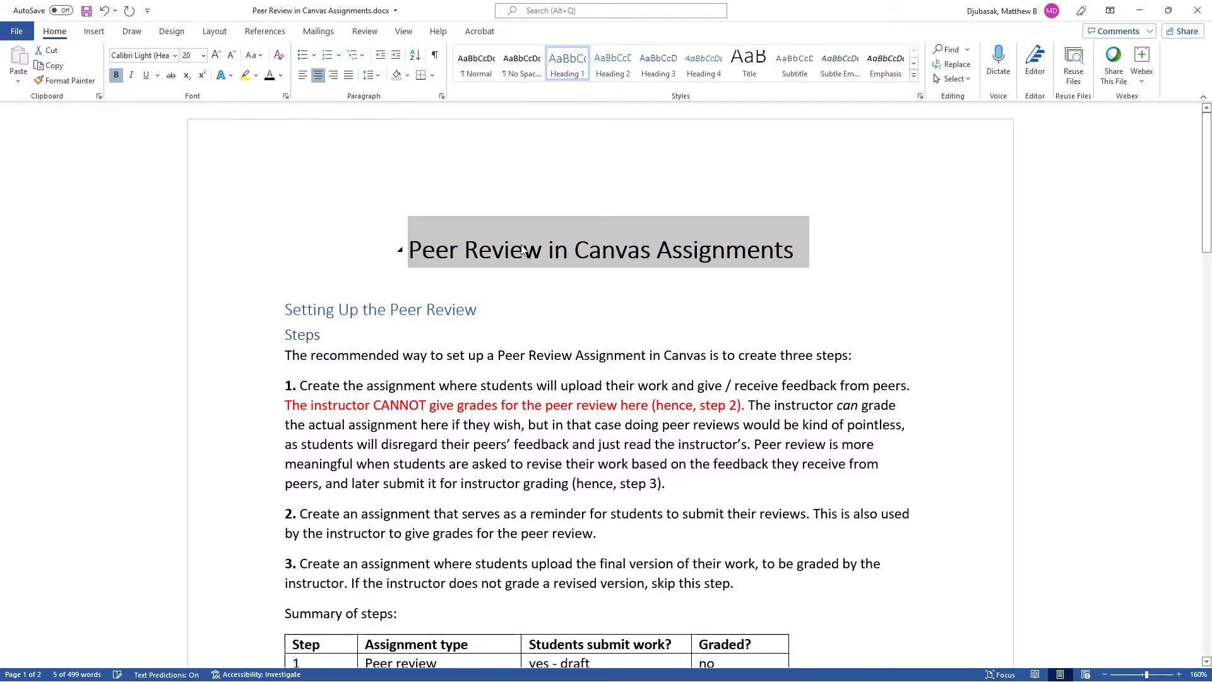
left_click(521, 303)
Format the "Setting Up the Peer Review" heading in Arial Rounded MT Bold with the standard blue font color.
scroll(720, 402, "down", 2)
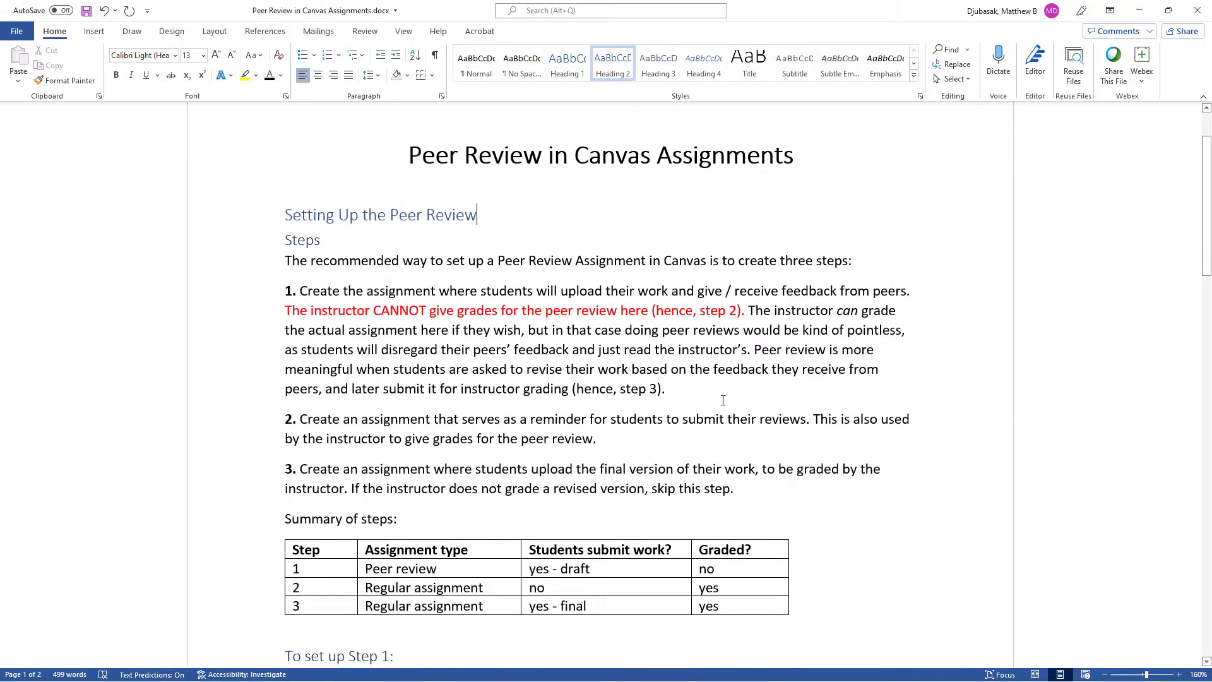
left_click_drag(287, 215, 459, 216)
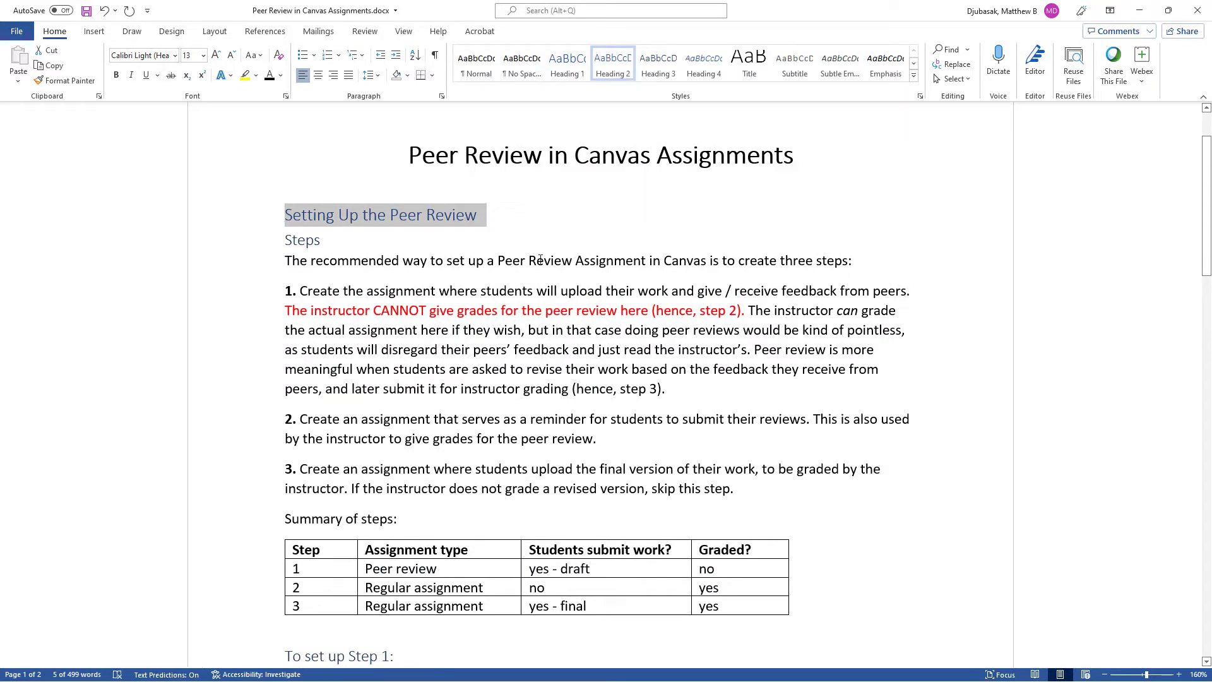
left_click(174, 55)
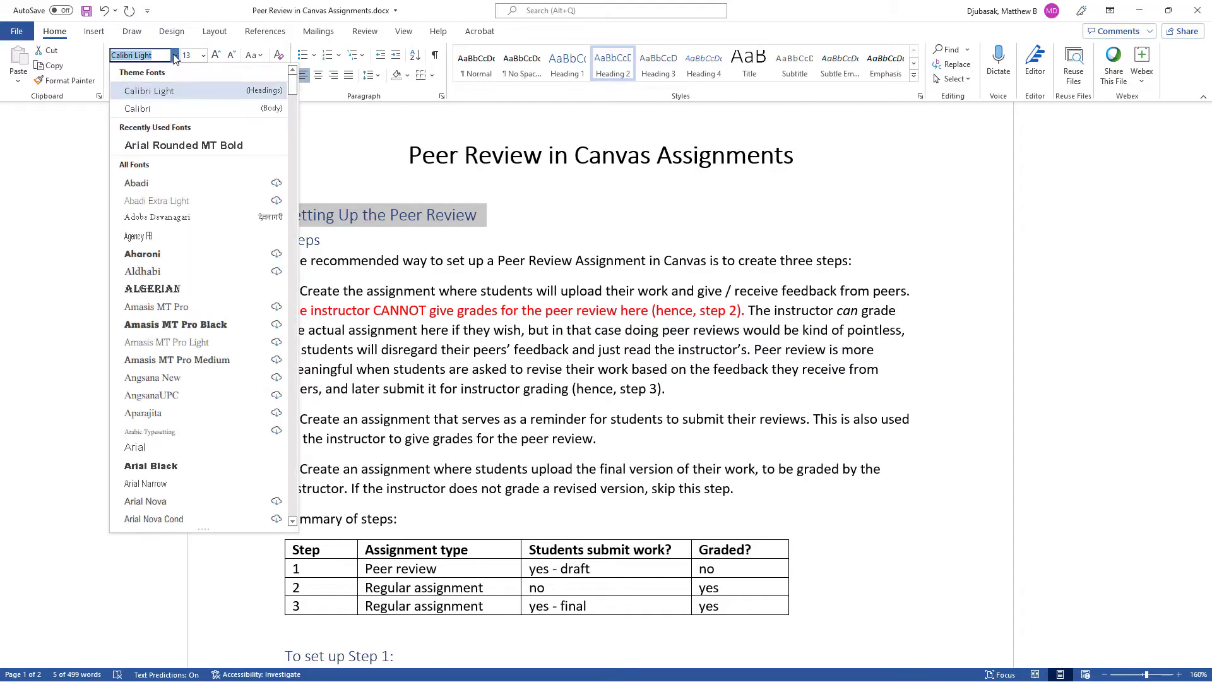
left_click(168, 145)
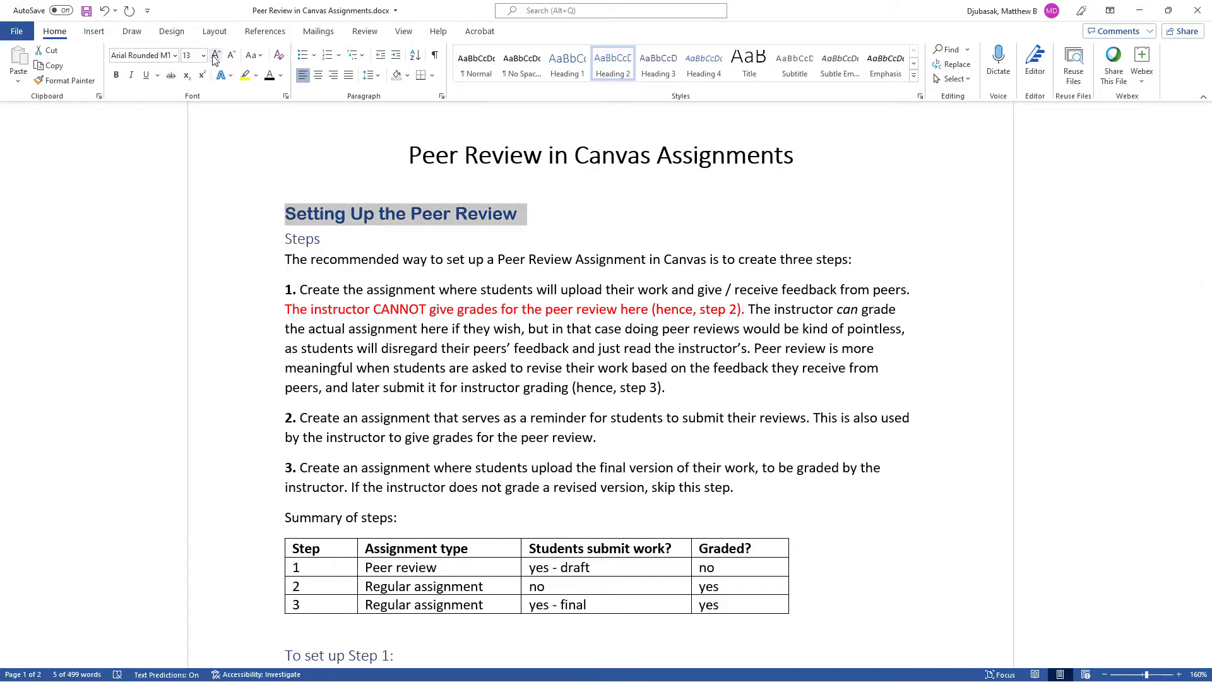
left_click(280, 76)
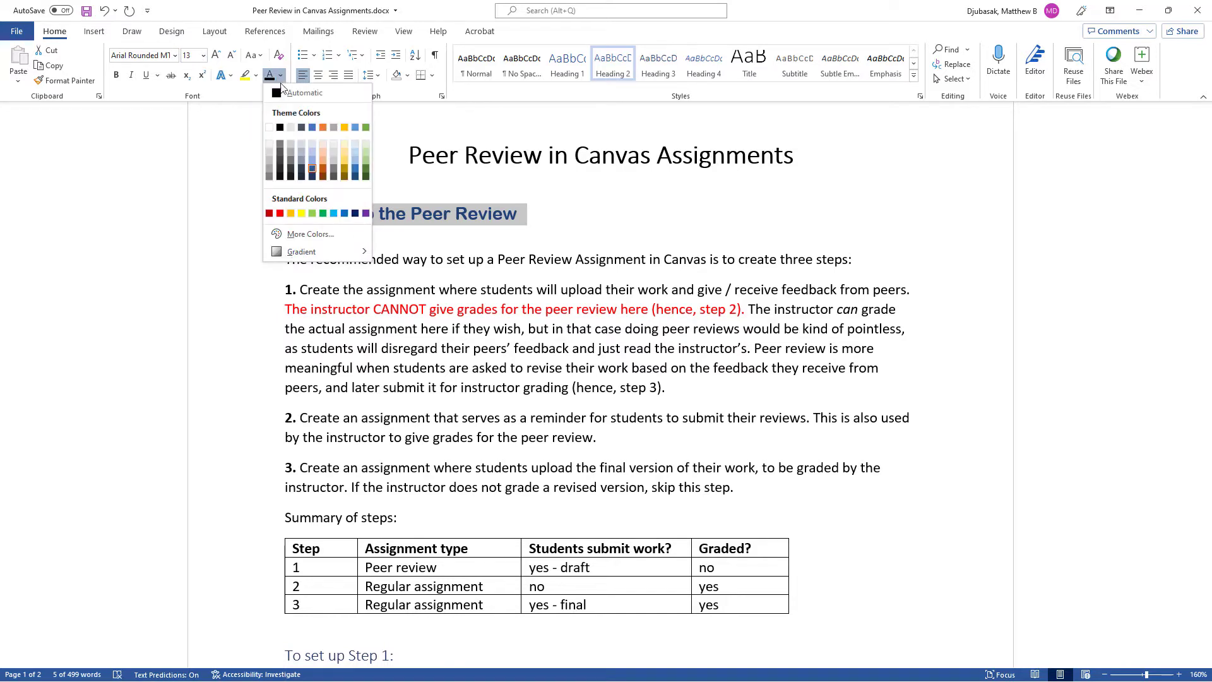
left_click(344, 213)
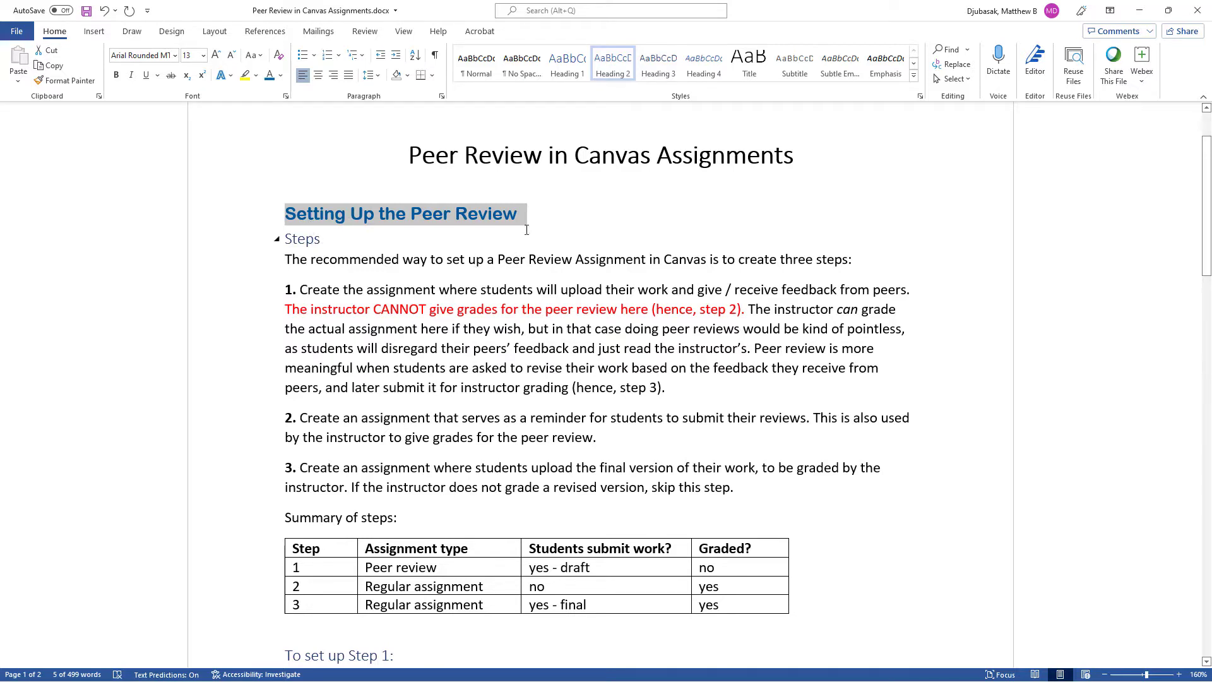
Set the paragraph spacing of the "Setting Up the Peer Review" heading to 6 pt before and 12 pt after.
left_click(441, 97)
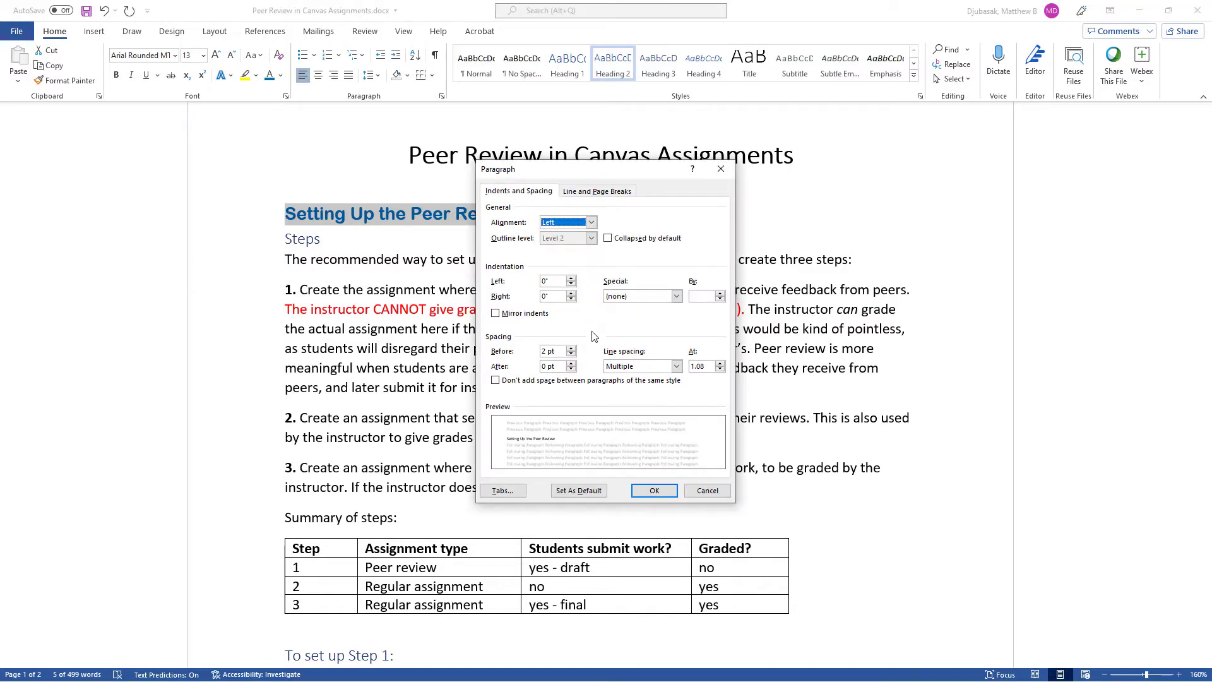
left_click(571, 349)
left_click(571, 363)
left_click(571, 364)
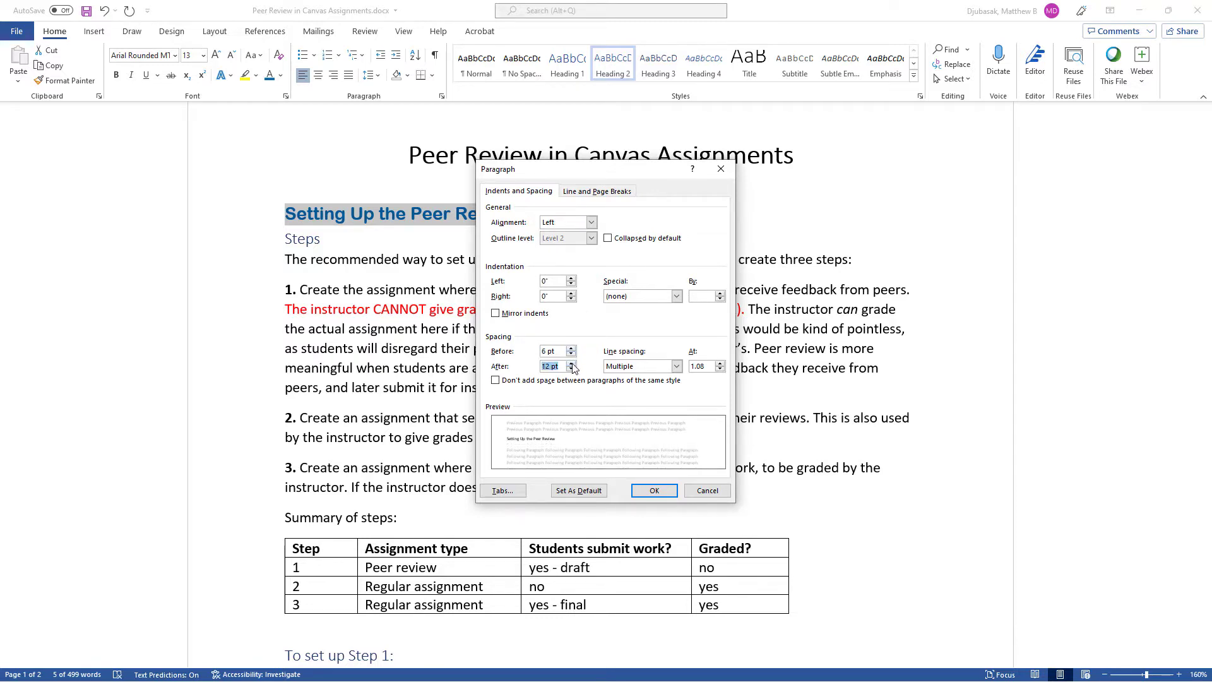
left_click(654, 491)
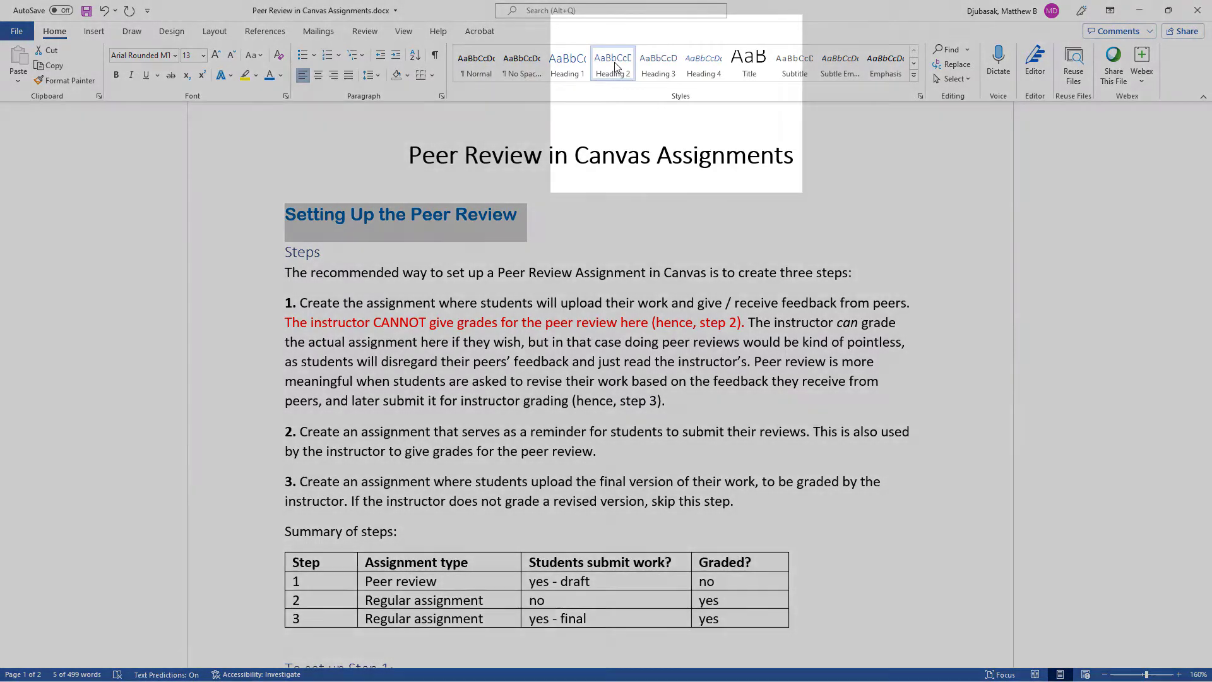
Update the Heading 2 style to match the selected heading and check the other Heading 2 lines throughout the document.
right_click(615, 65)
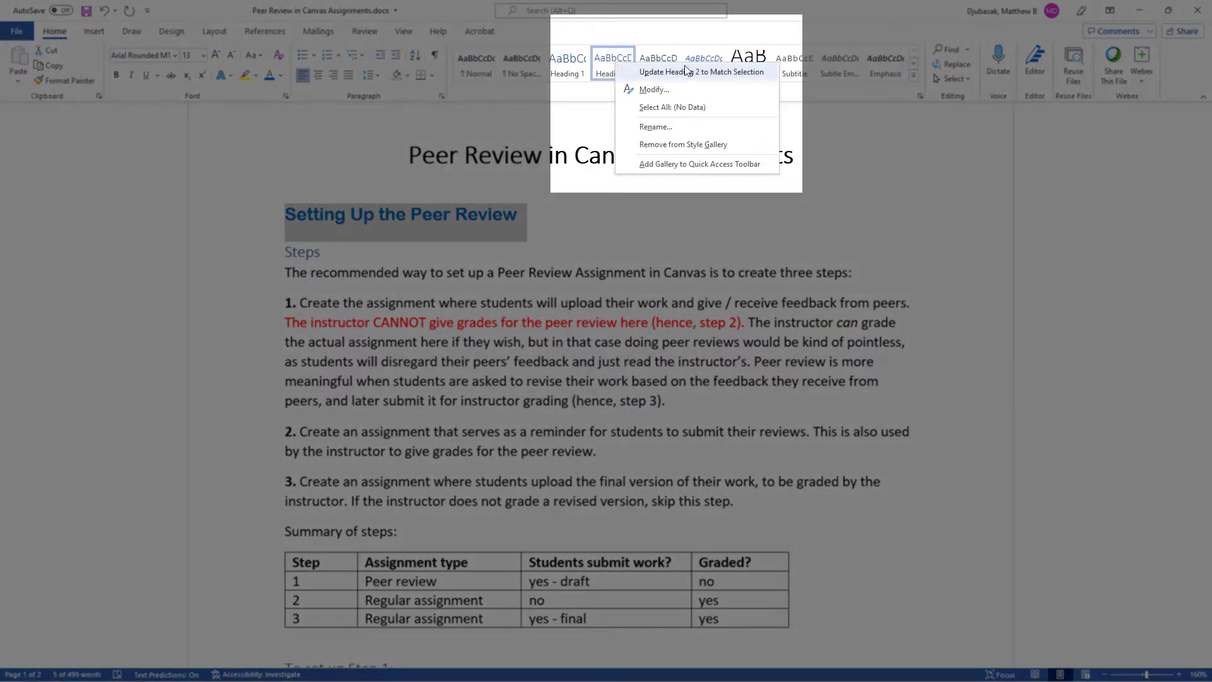
left_click(686, 71)
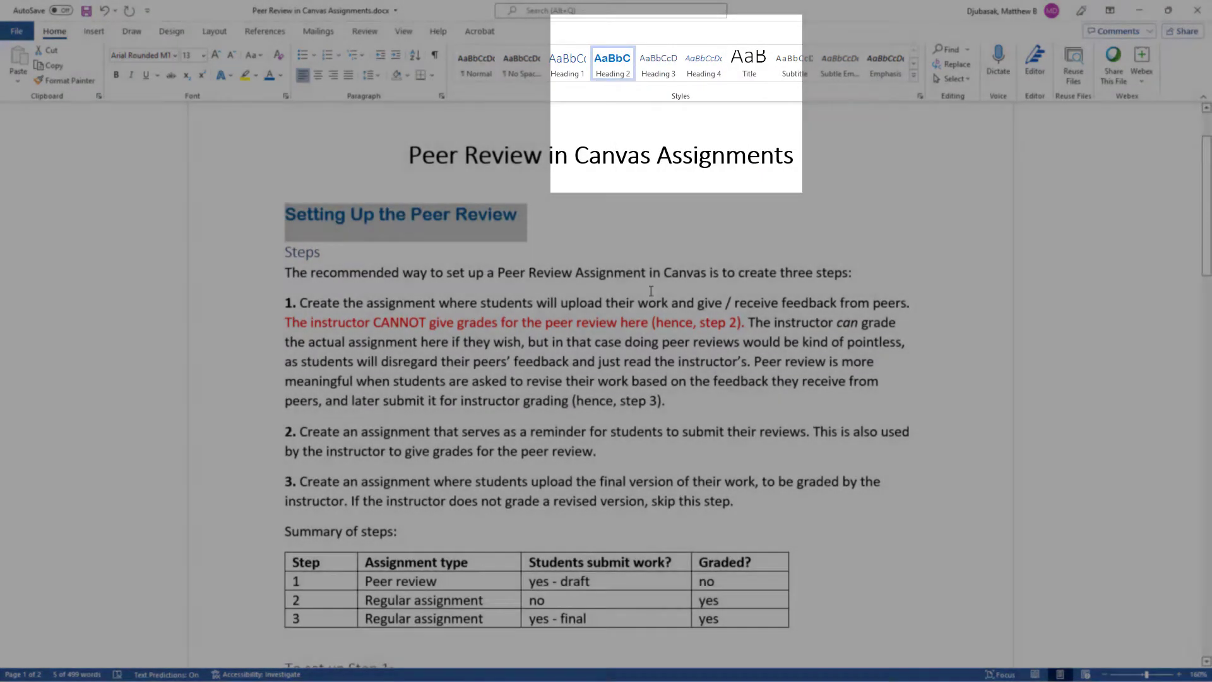
left_click(653, 256)
scroll(875, 452, "down", 14)
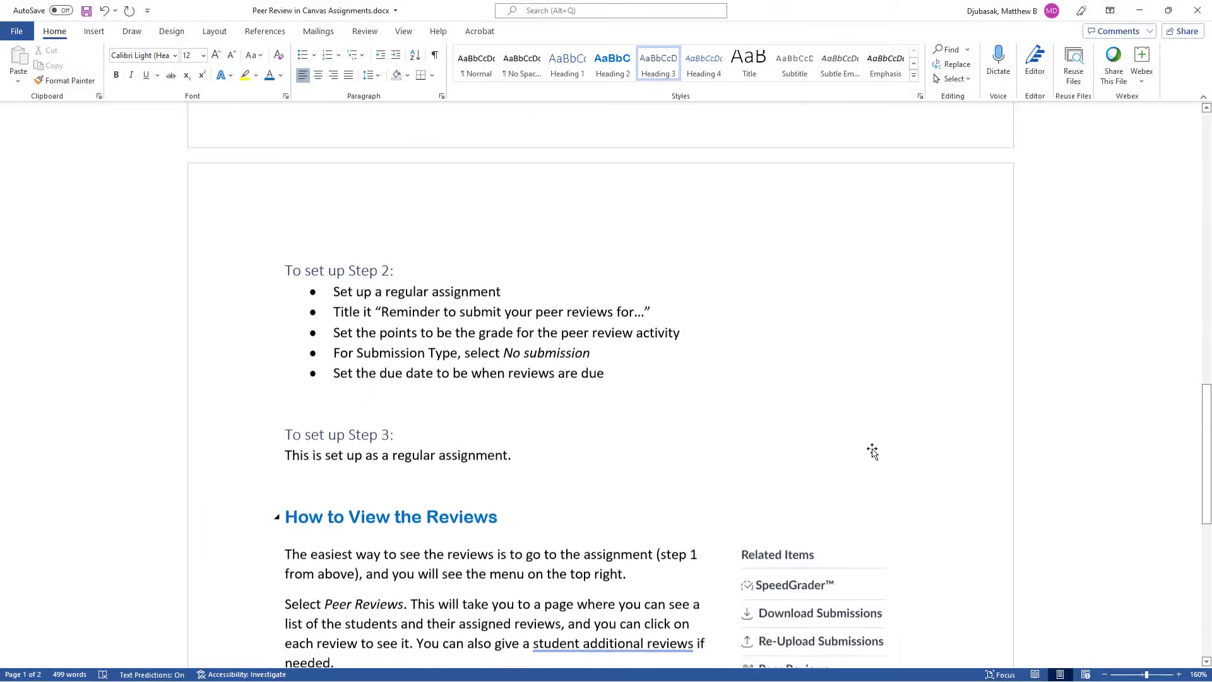
scroll(871, 449, "down", 8)
scroll(868, 449, "up", 20)
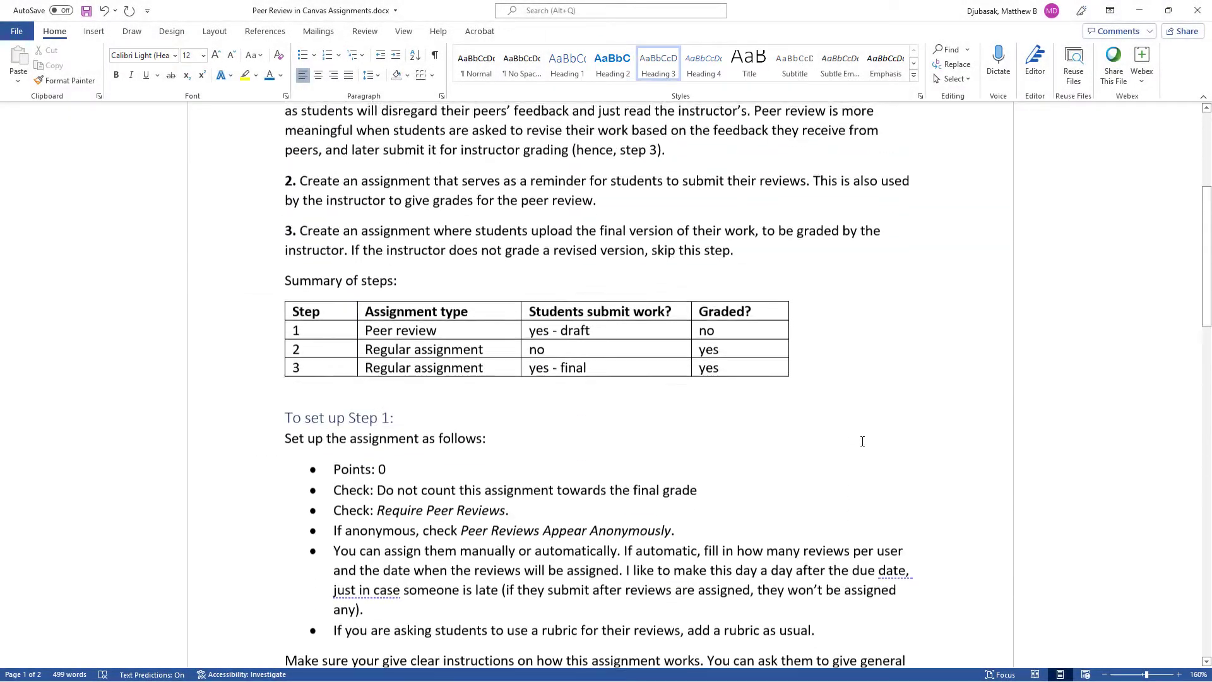
scroll(862, 441, "up", 5)
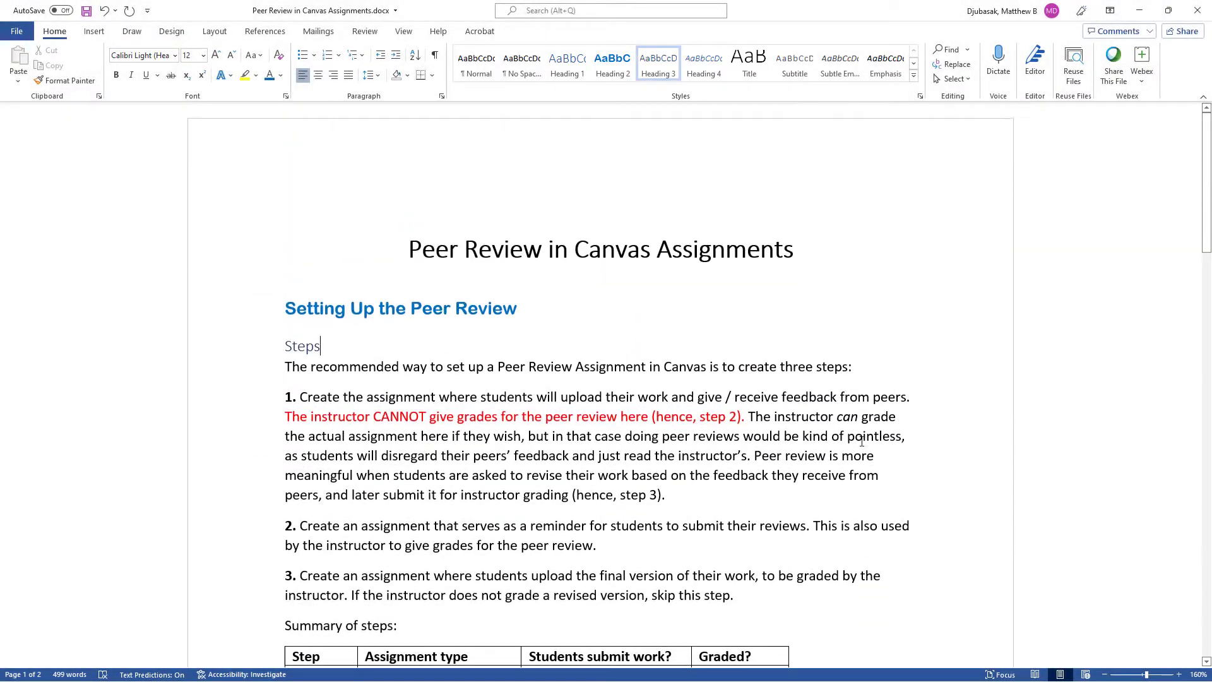
Modify the Heading 3 style to 14 pt bold with the Automatic font color and check the document's Heading 3 lines.
left_click(288, 347)
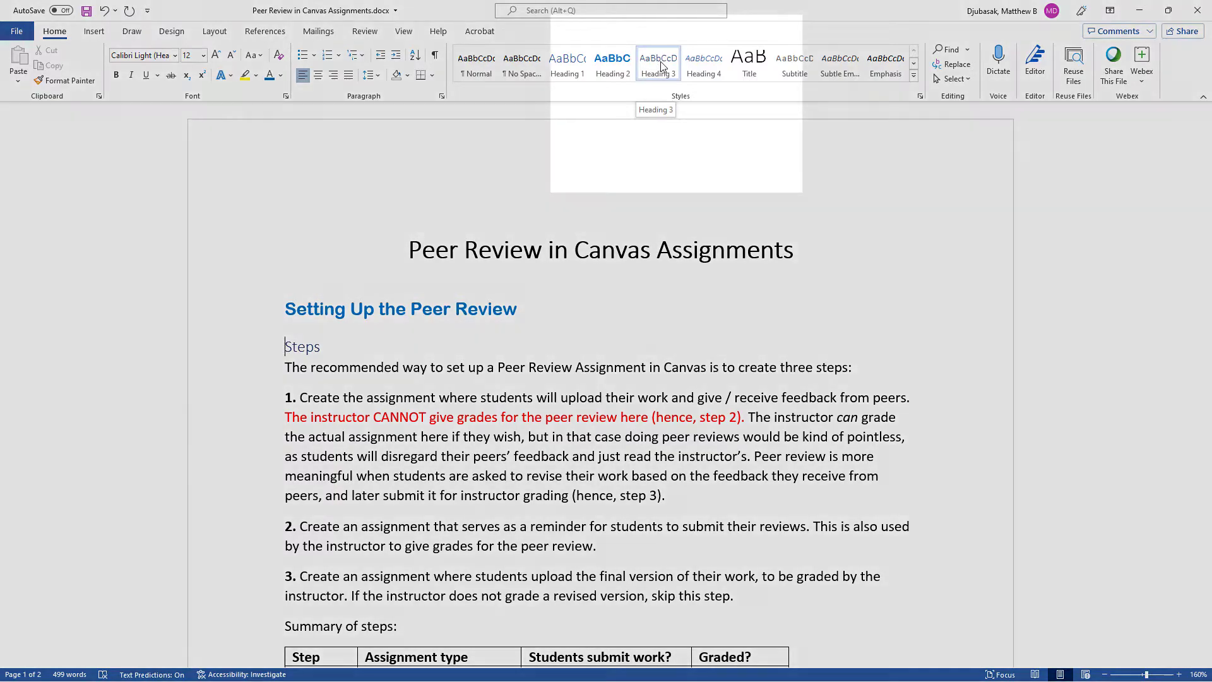
right_click(661, 65)
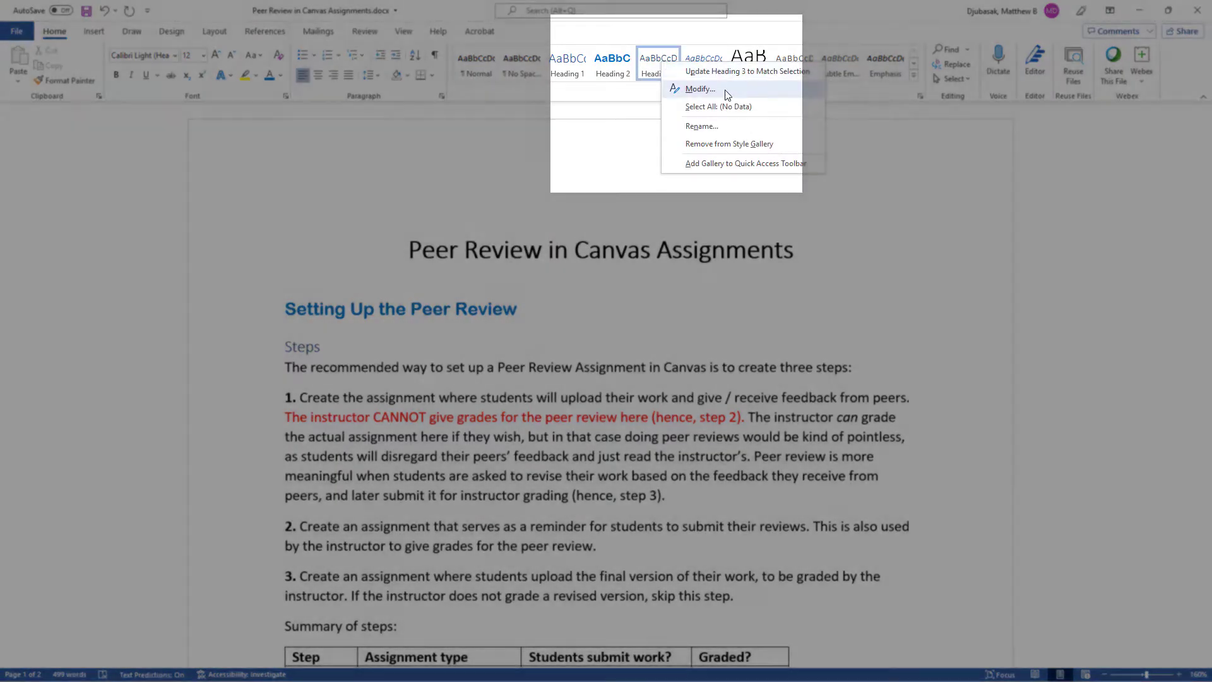
left_click(726, 95)
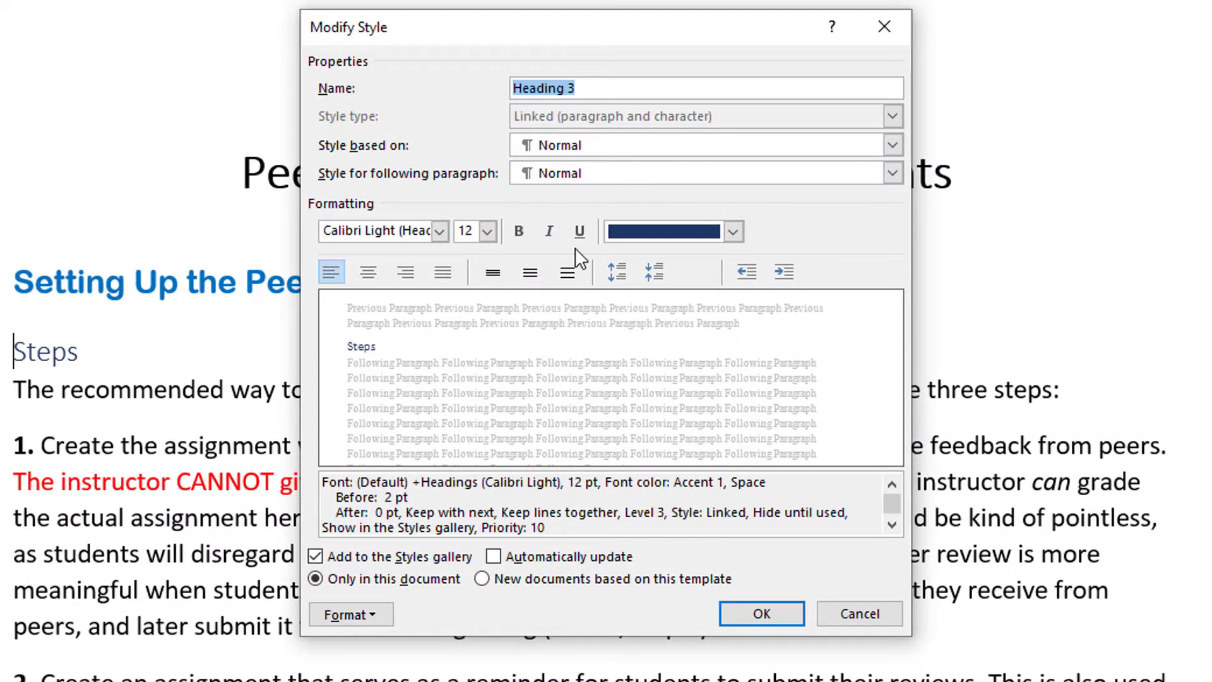
left_click(487, 231)
left_click(467, 329)
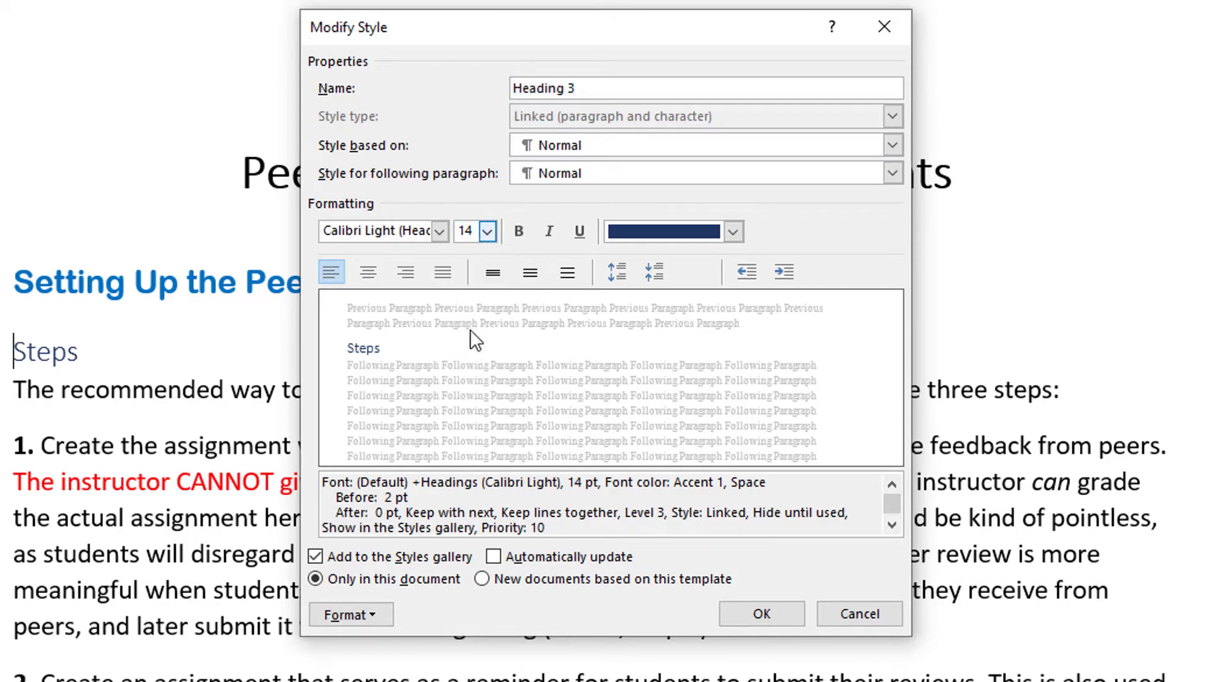
left_click(733, 231)
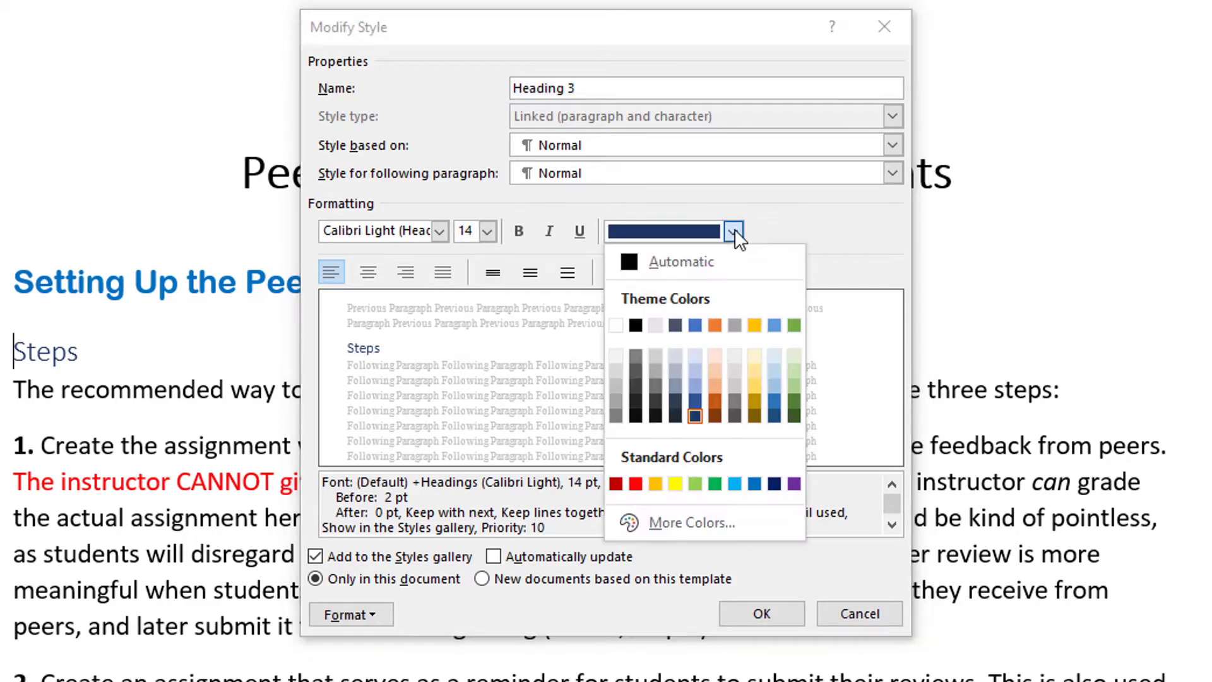
left_click(631, 260)
left_click(516, 231)
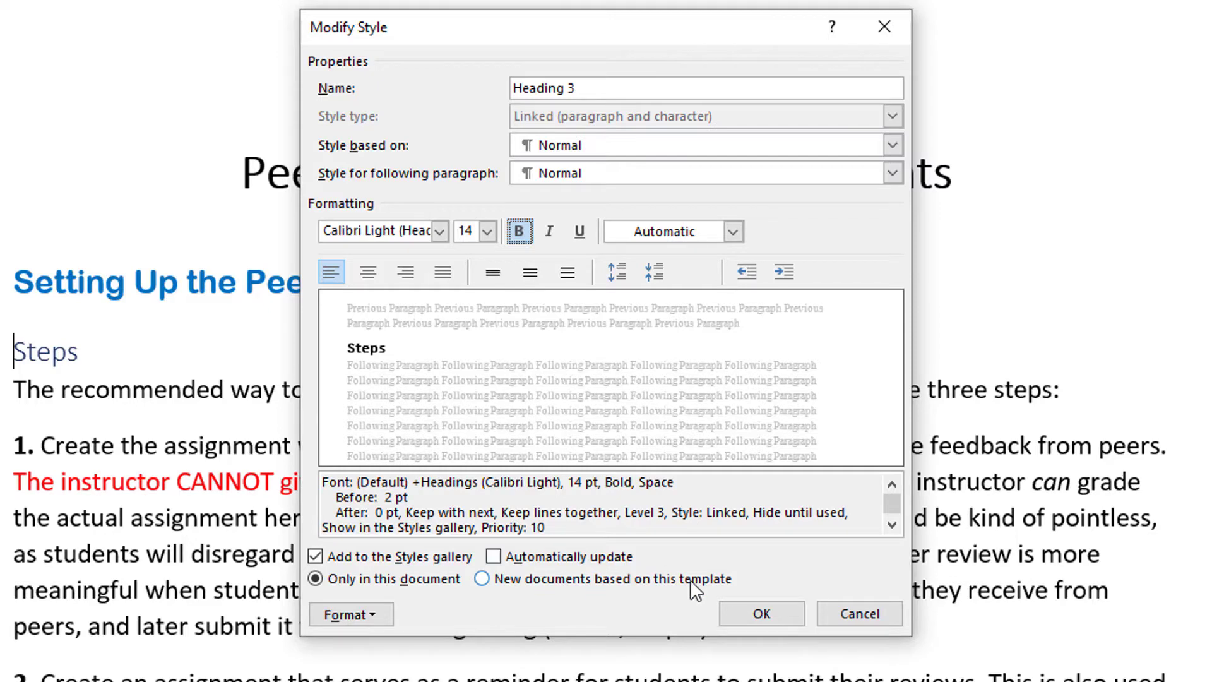
left_click(762, 613)
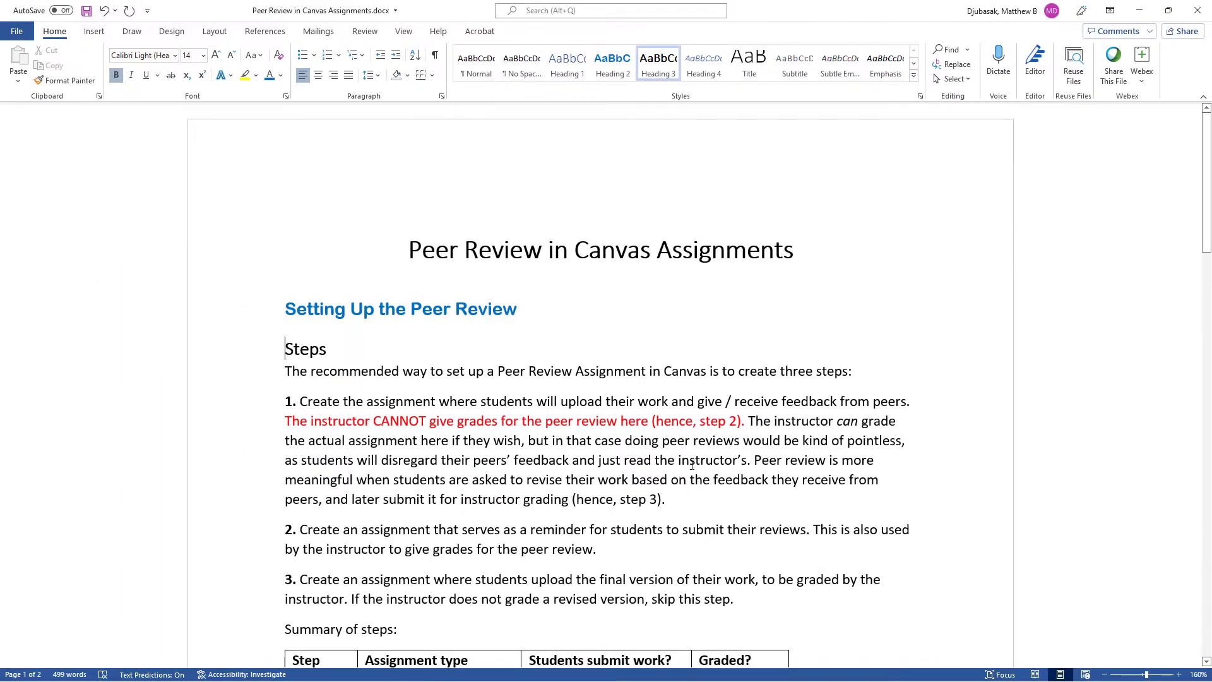
scroll(691, 465, "down", 6)
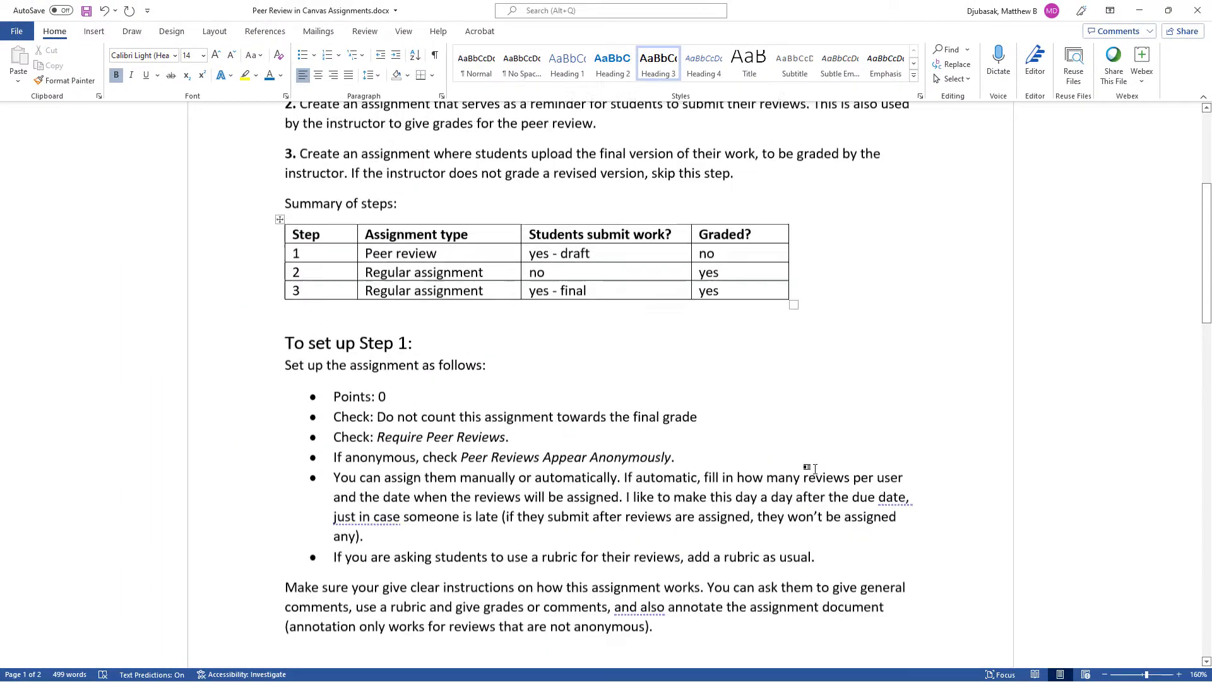
scroll(814, 469, "up", 6)
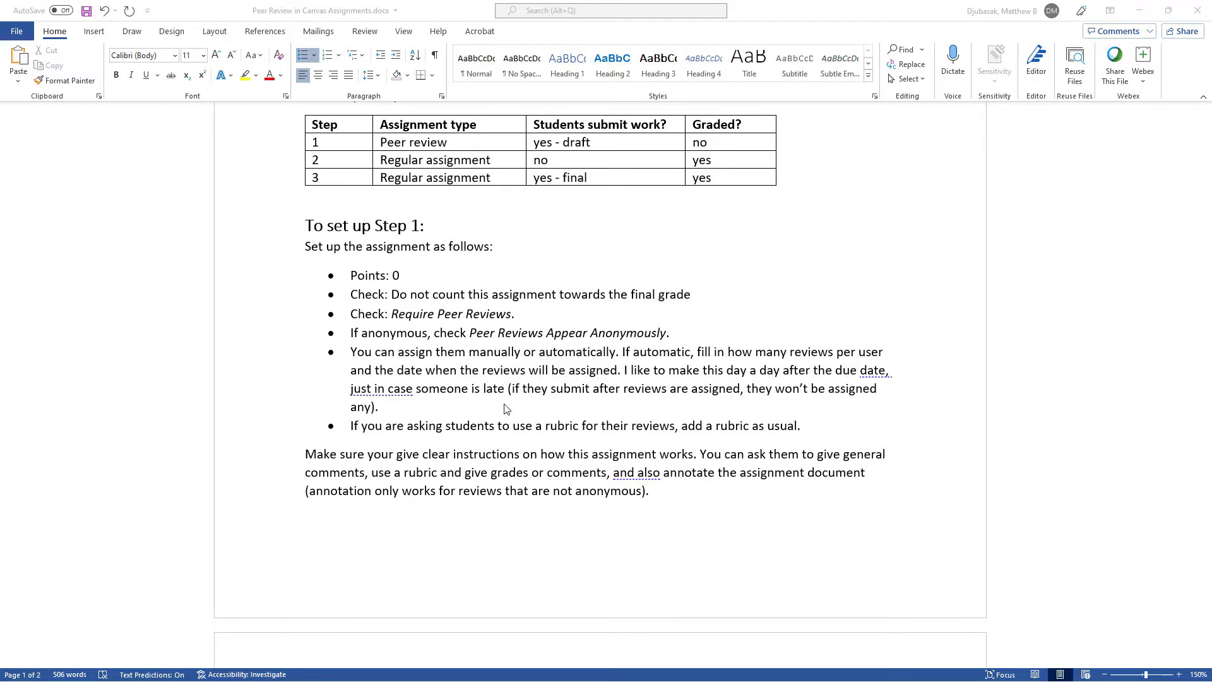
Convert the three manually numbered paragraphs under "Steps" into an automatic numbered list.
scroll(503, 406, "up", 7)
left_click(369, 337)
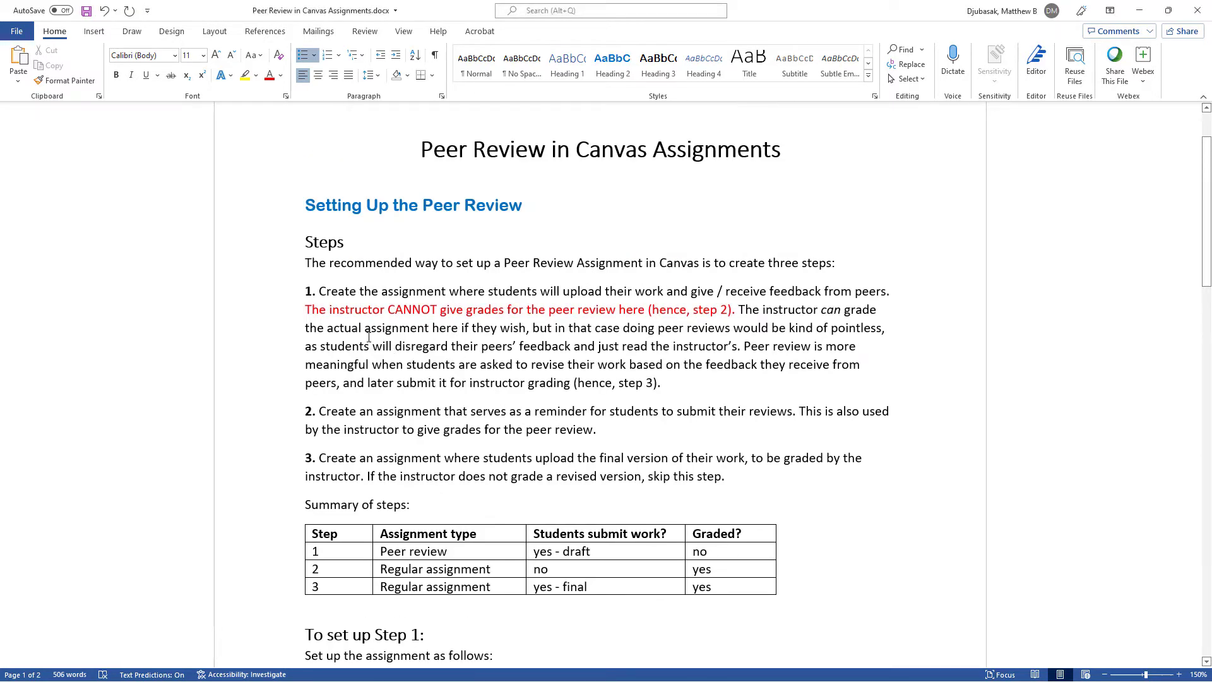
left_click(308, 289)
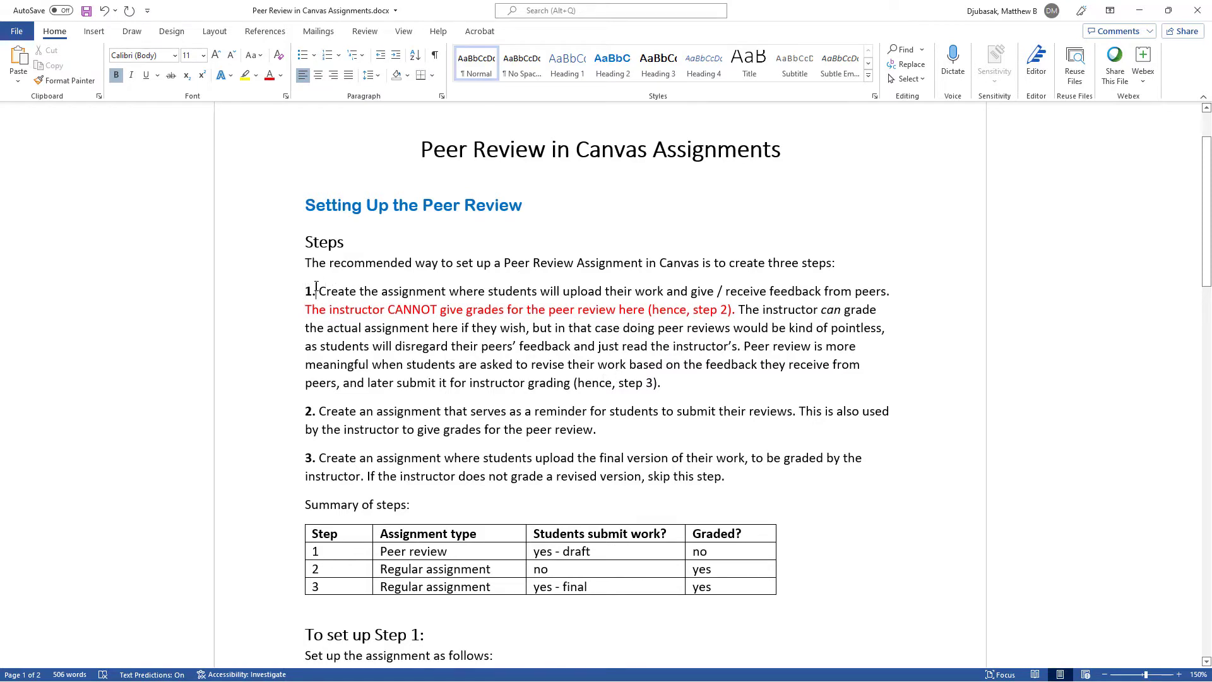
left_click_drag(320, 292, 733, 478)
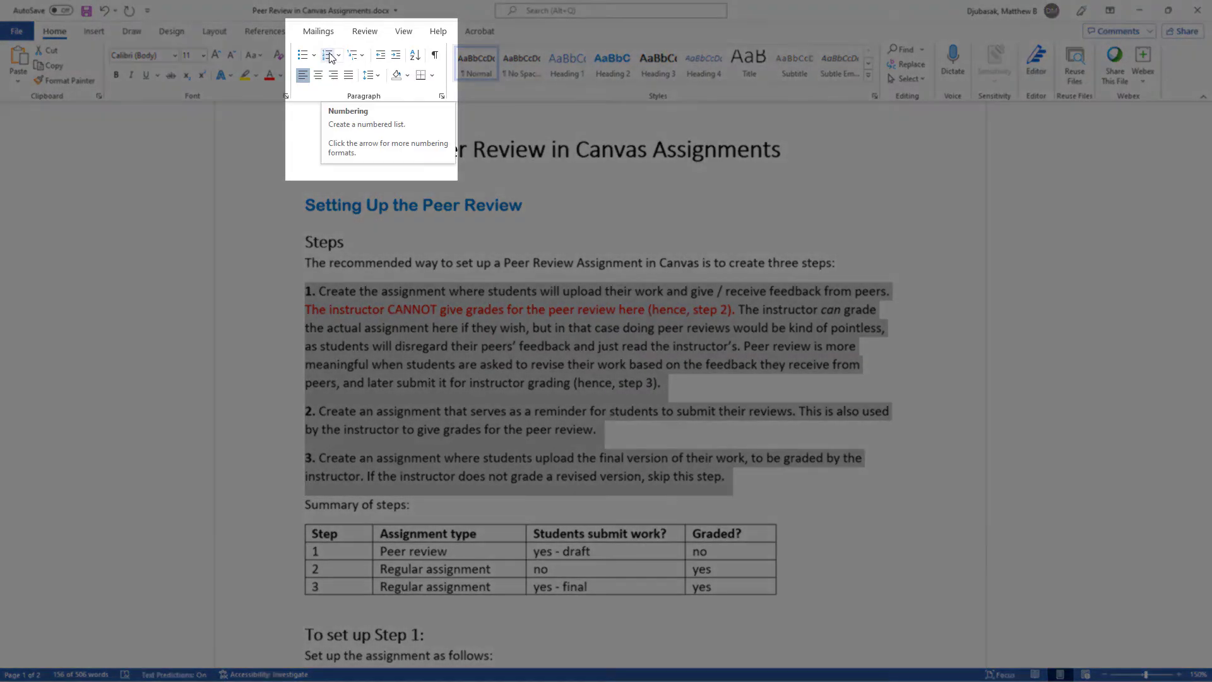
left_click(328, 55)
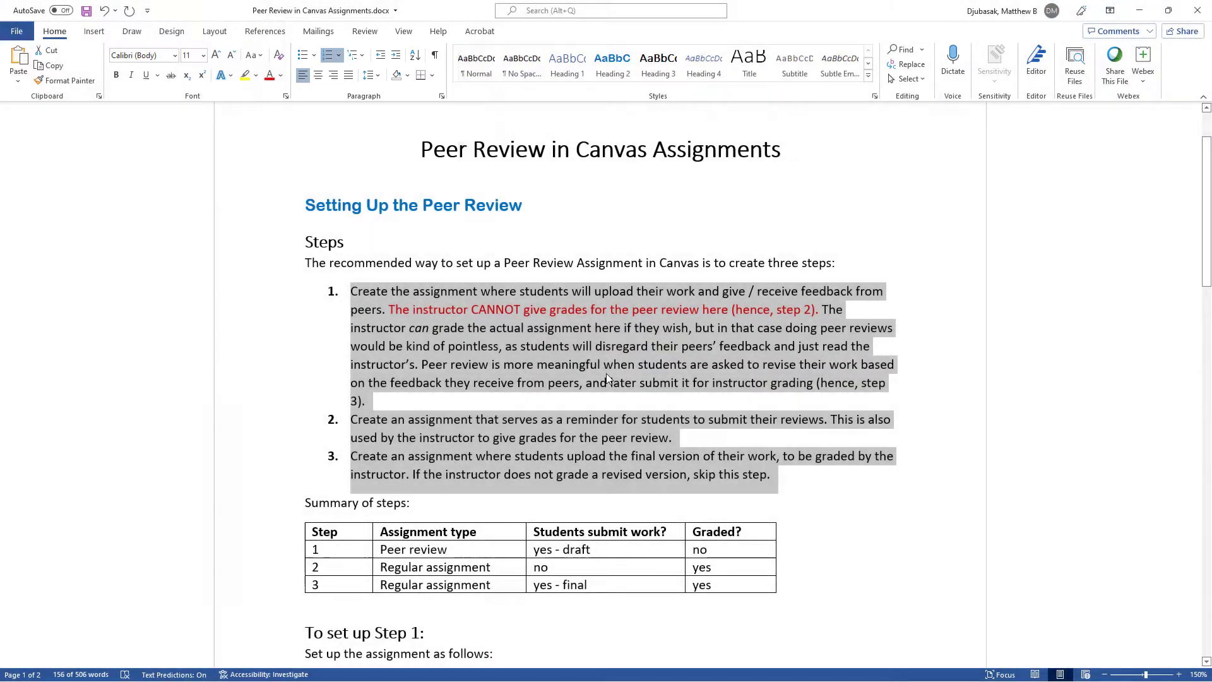
left_click(645, 382)
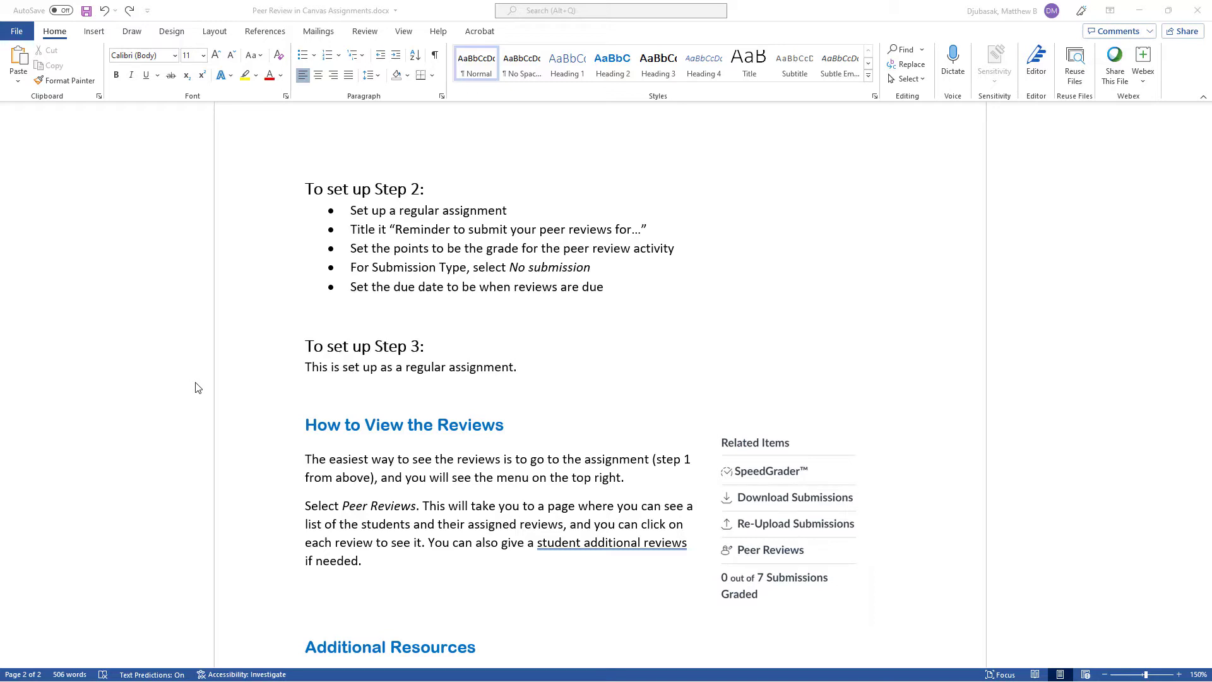
Delete the blank line above the "To set up Step 3:" heading.
left_click(326, 322)
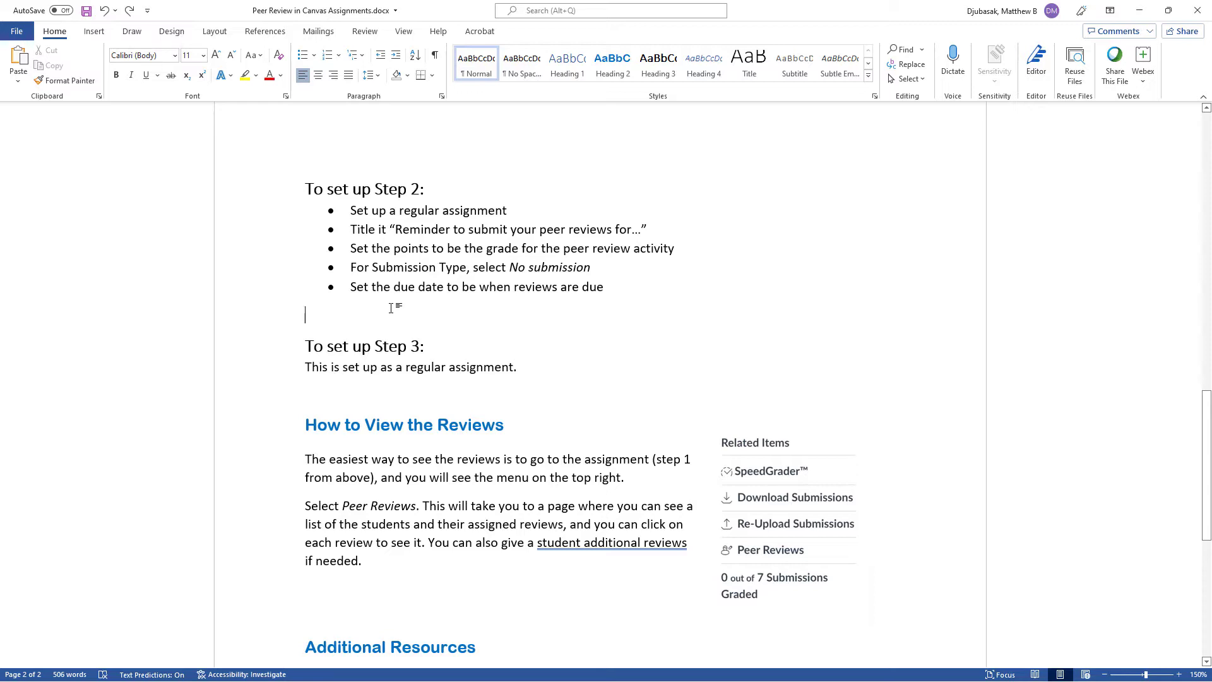
key("BackSpace")
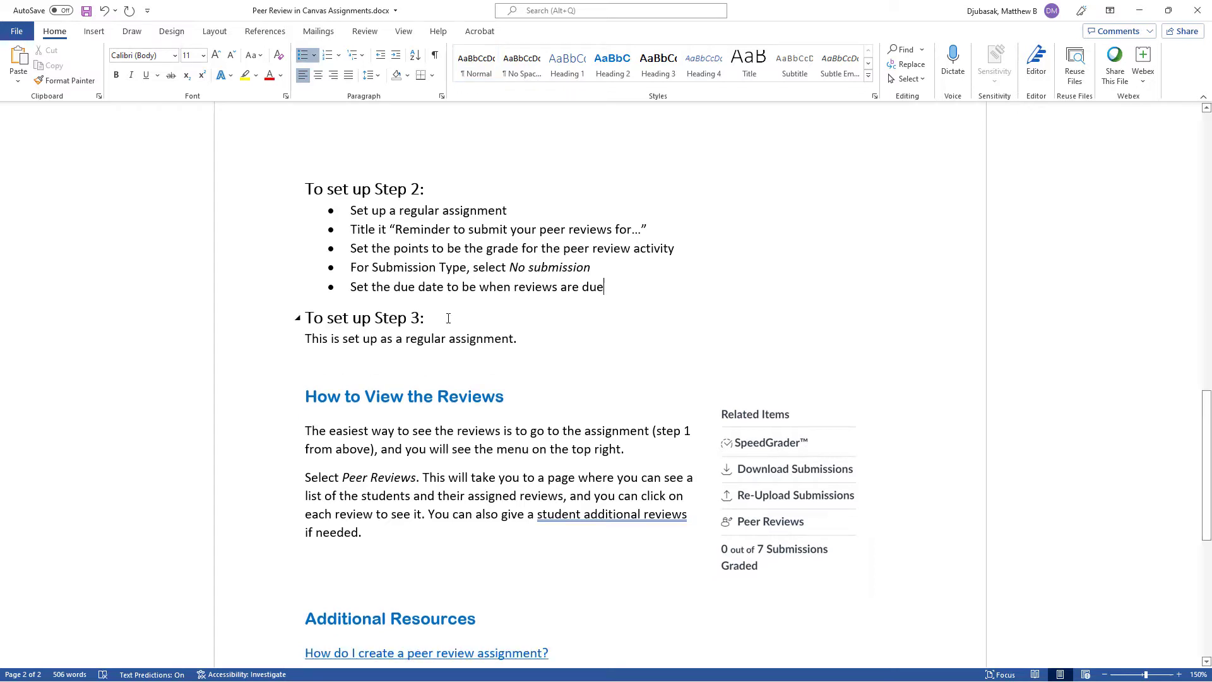
Modify the Heading 3 style's paragraph spacing to 24 pt before and 6 pt after.
left_click(464, 317)
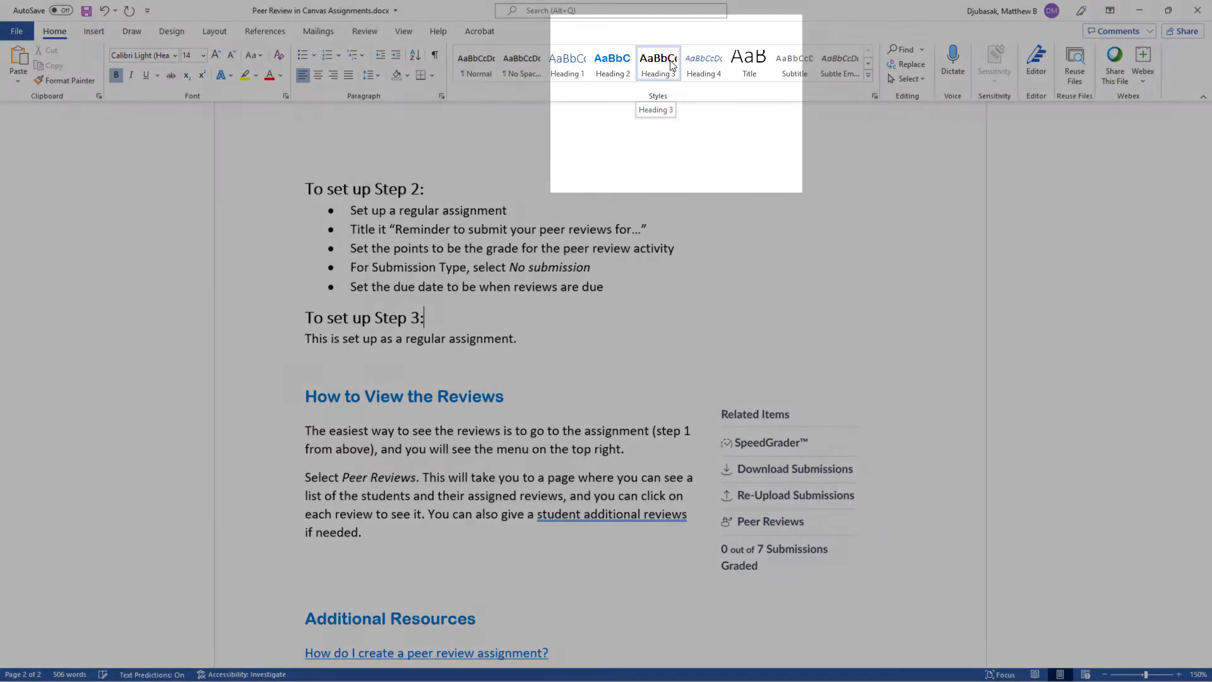
right_click(671, 65)
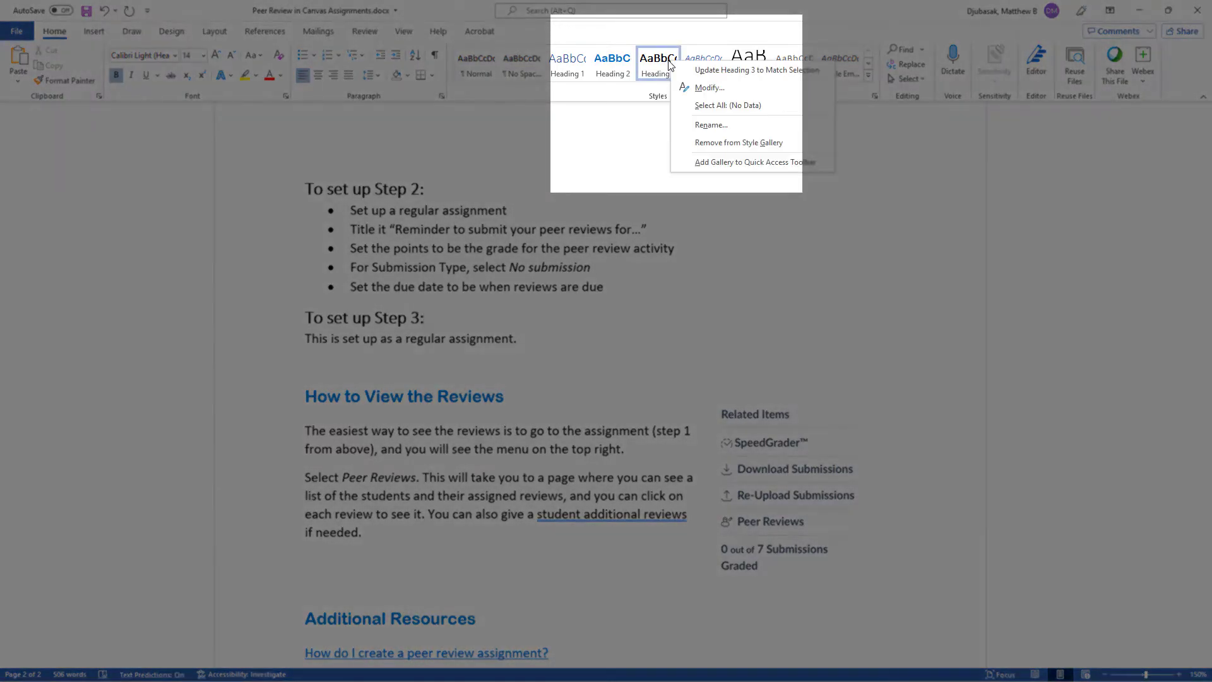
left_click(715, 86)
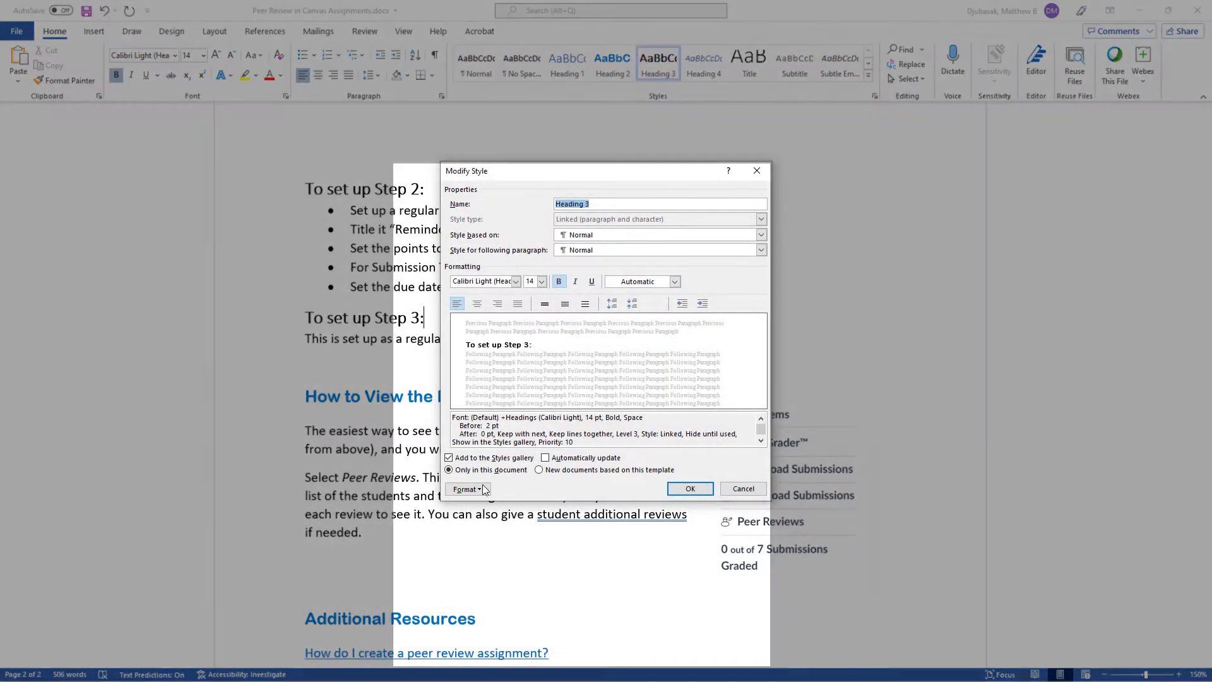
left_click(478, 490)
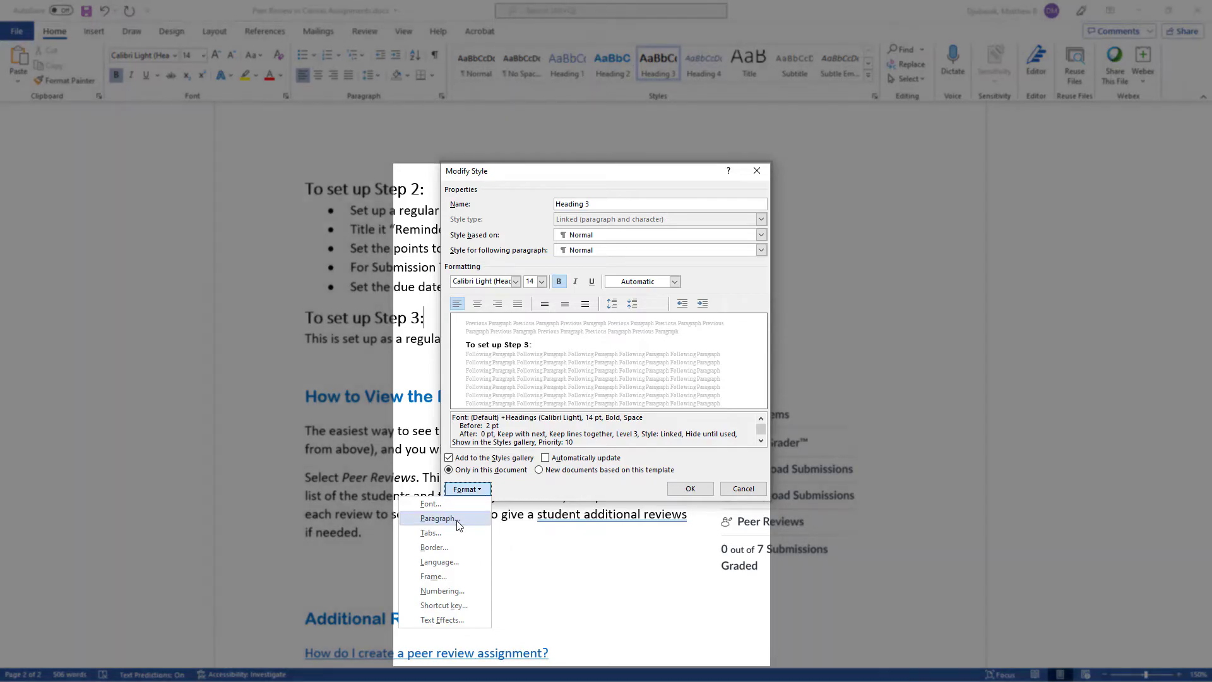
left_click(439, 518)
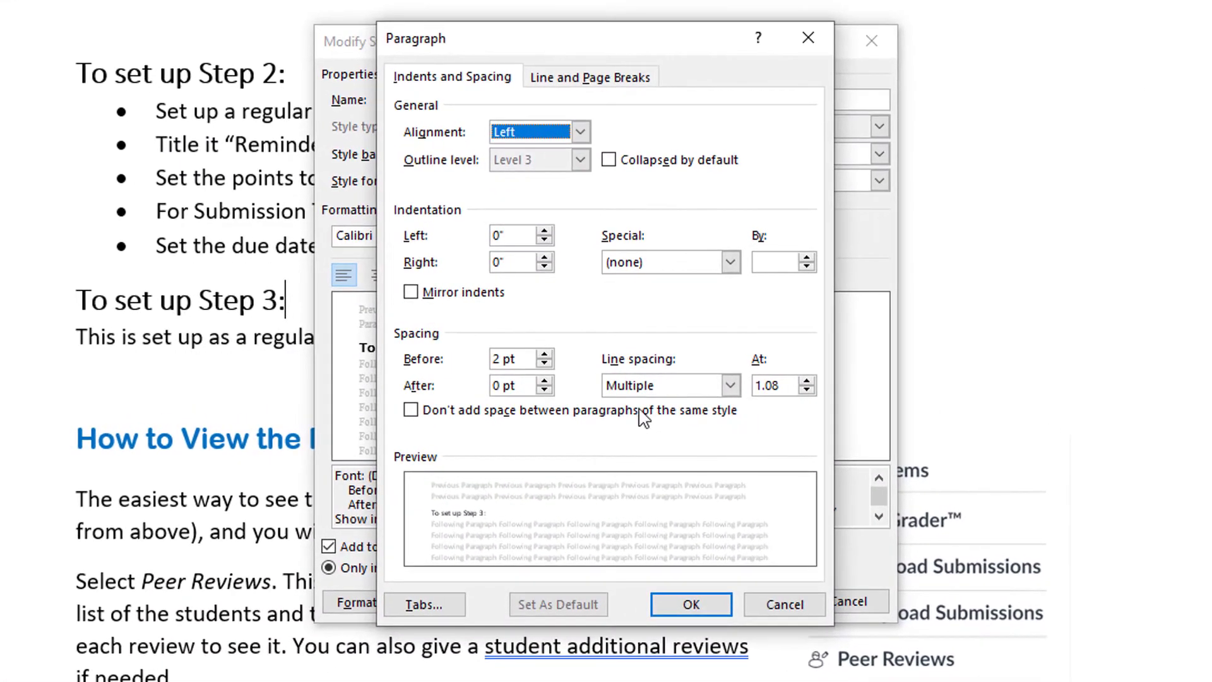
left_click(544, 354)
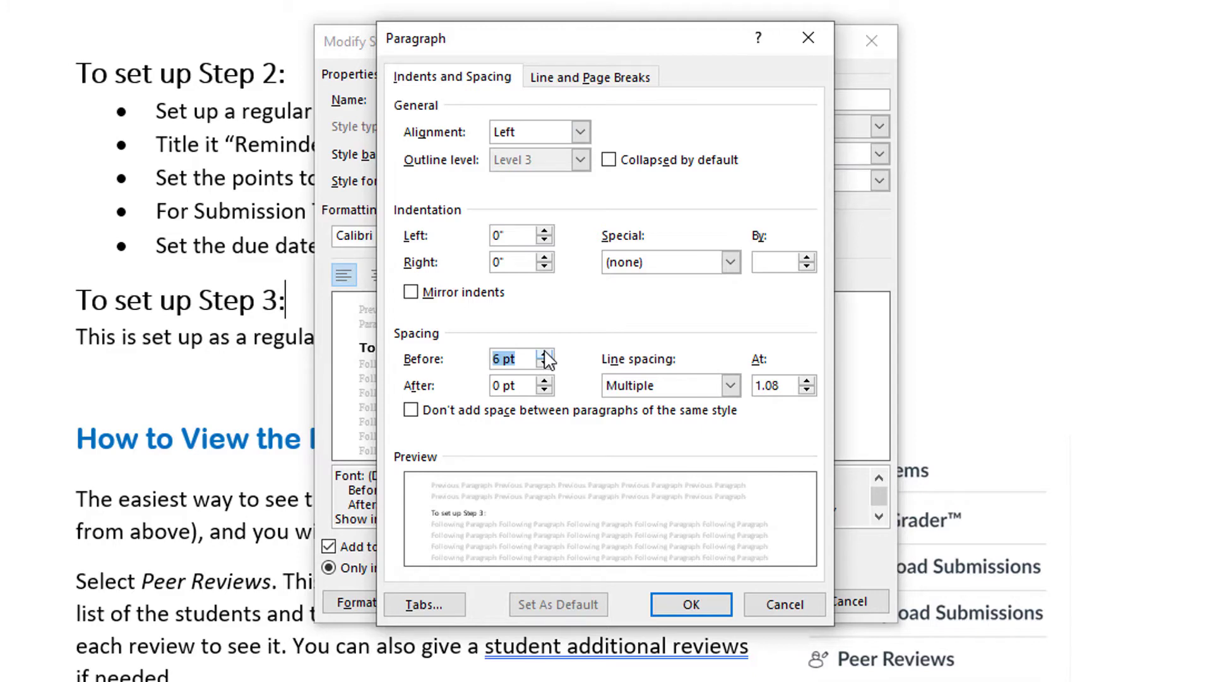
left_click(544, 355)
left_click(544, 355)
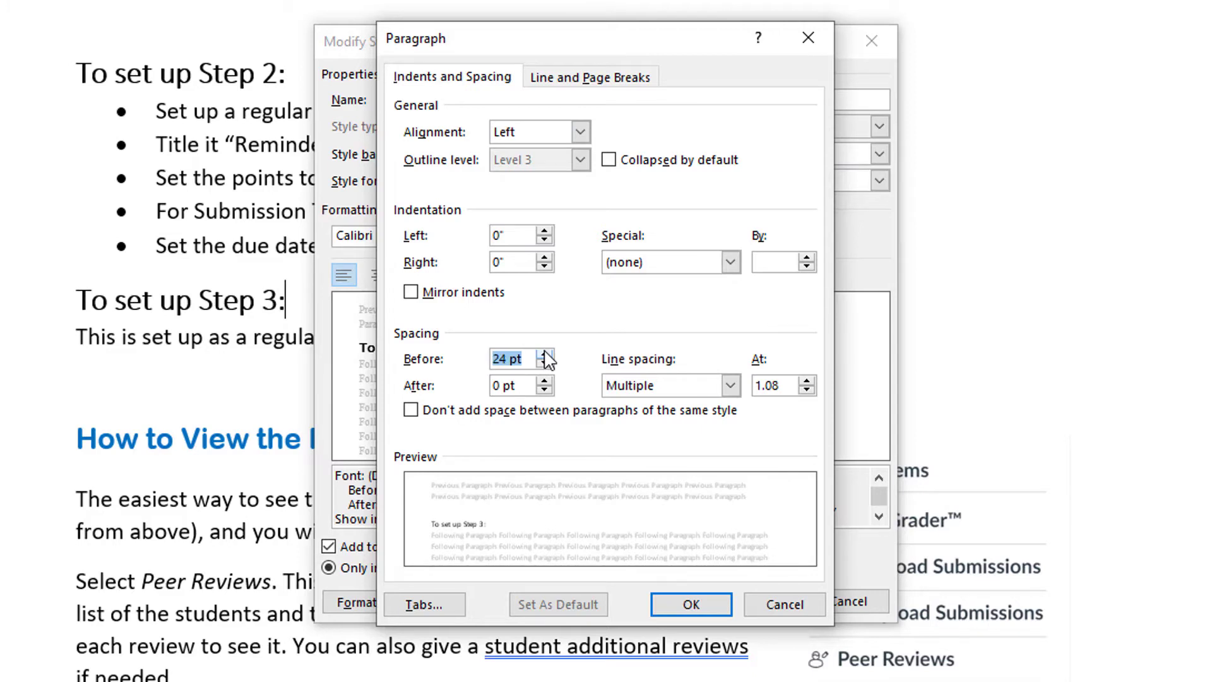
left_click(544, 381)
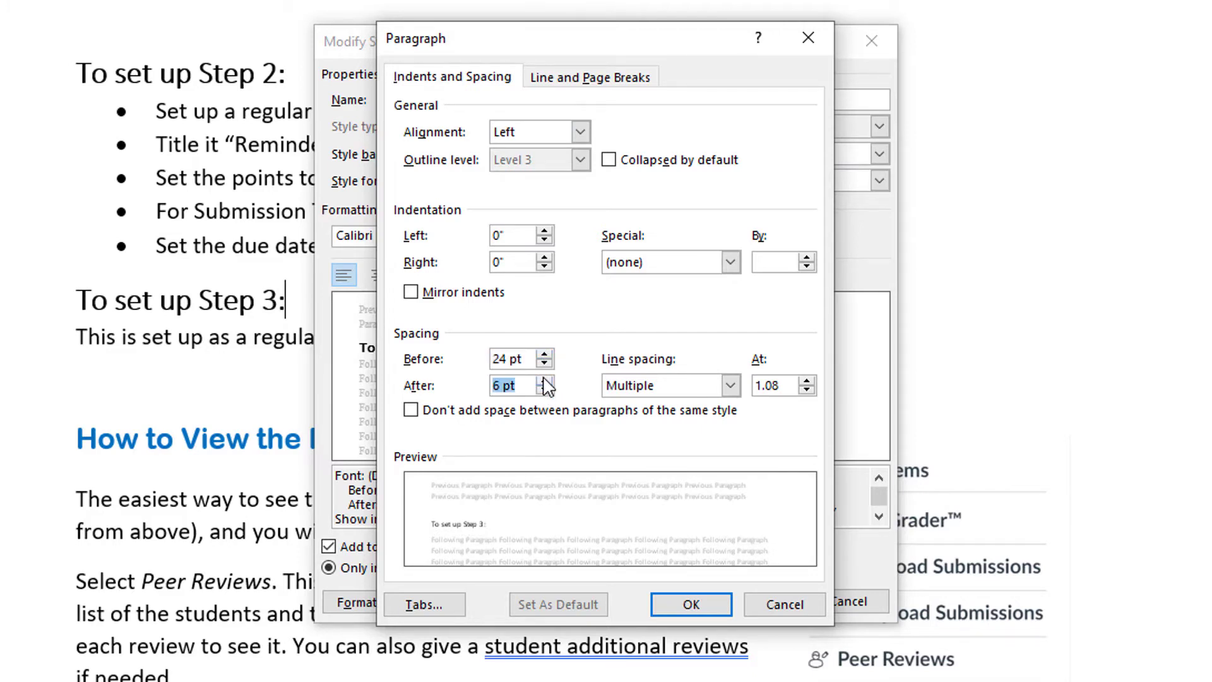
left_click(704, 605)
left_click(745, 603)
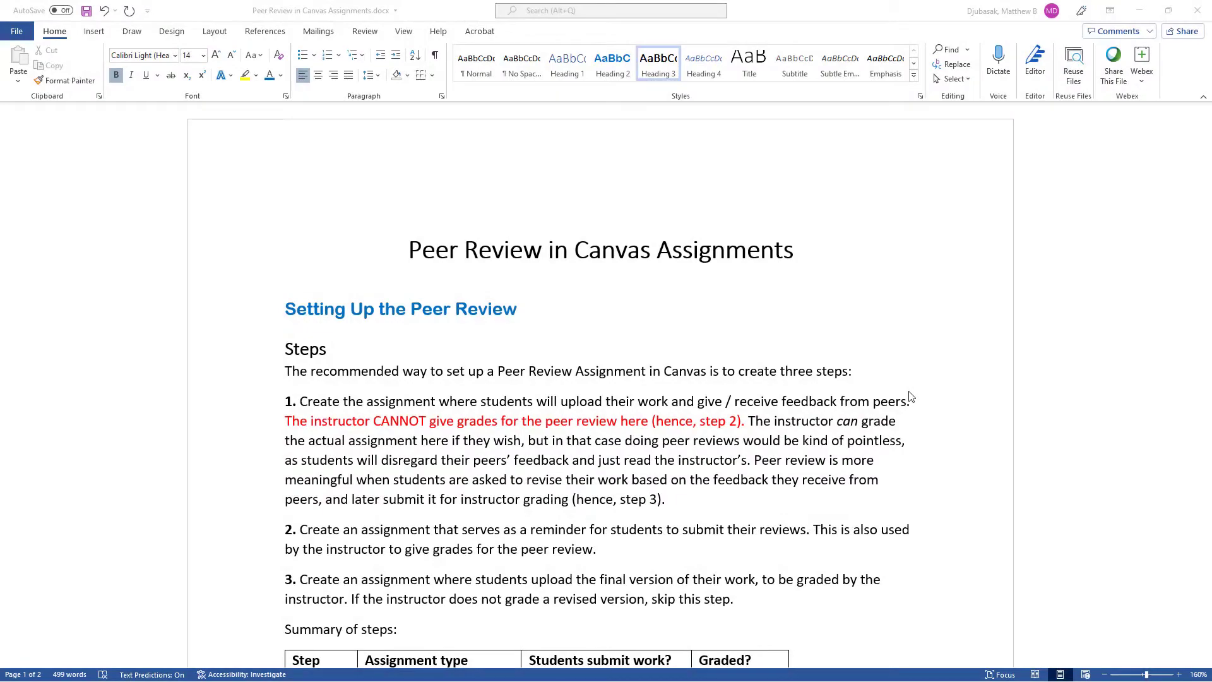
Add the alt text "Screenshot of Canvas menu" to the Related Items picture beside "How to View the Reviews".
scroll(895, 429, "down", 3)
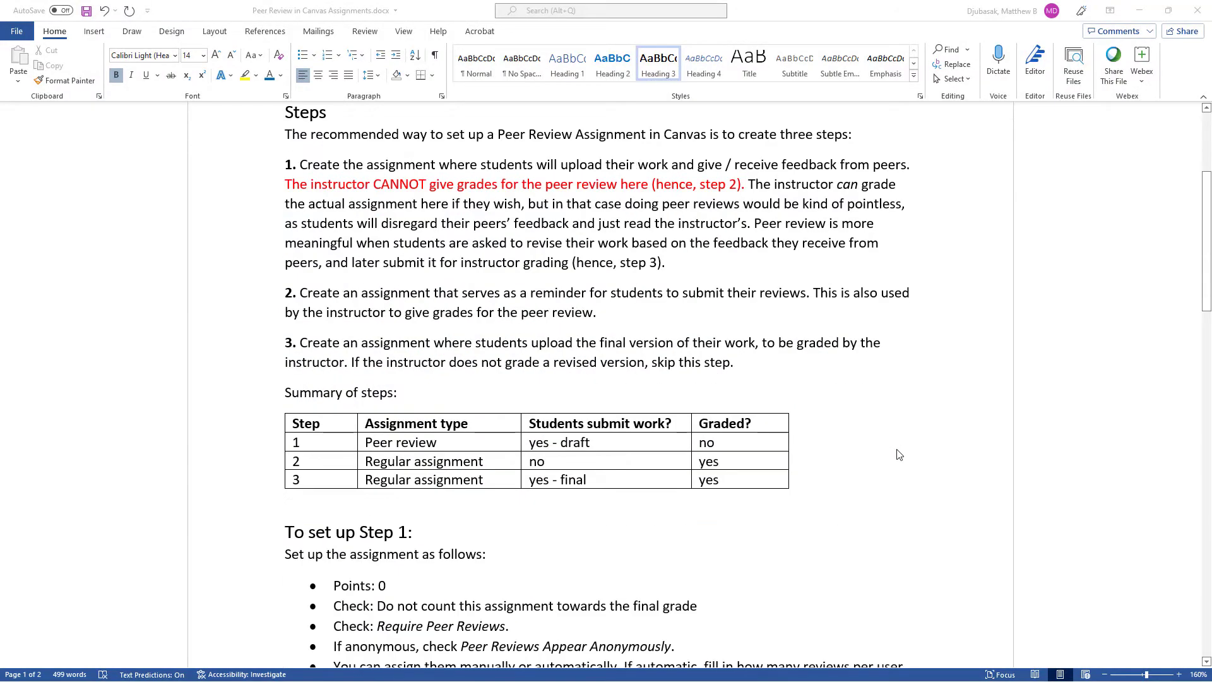
scroll(899, 454, "down", 2)
scroll(899, 455, "down", 10)
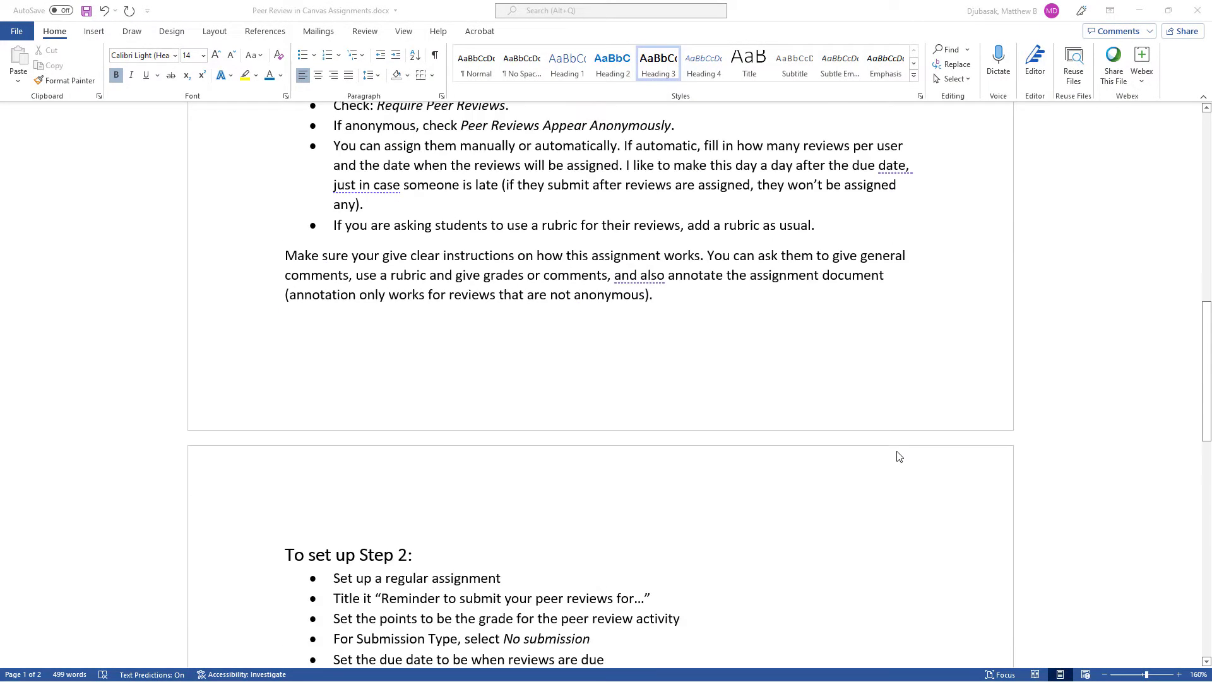
scroll(899, 455, "down", 3)
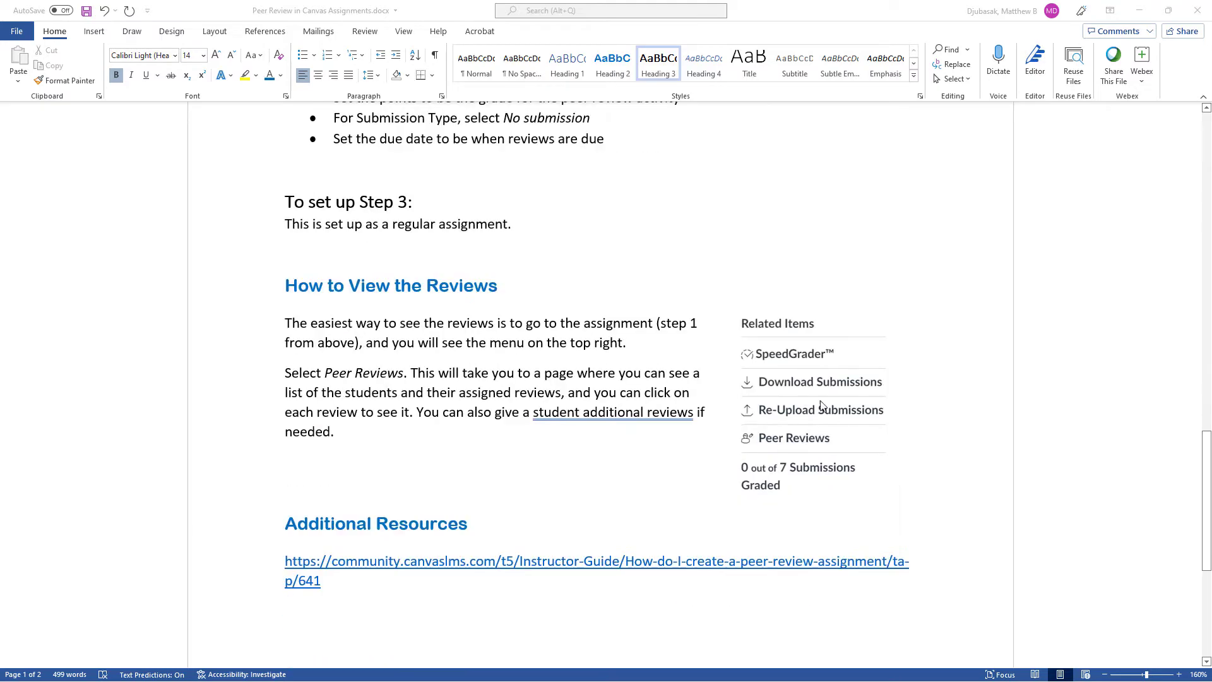
left_click(789, 372)
right_click(789, 371)
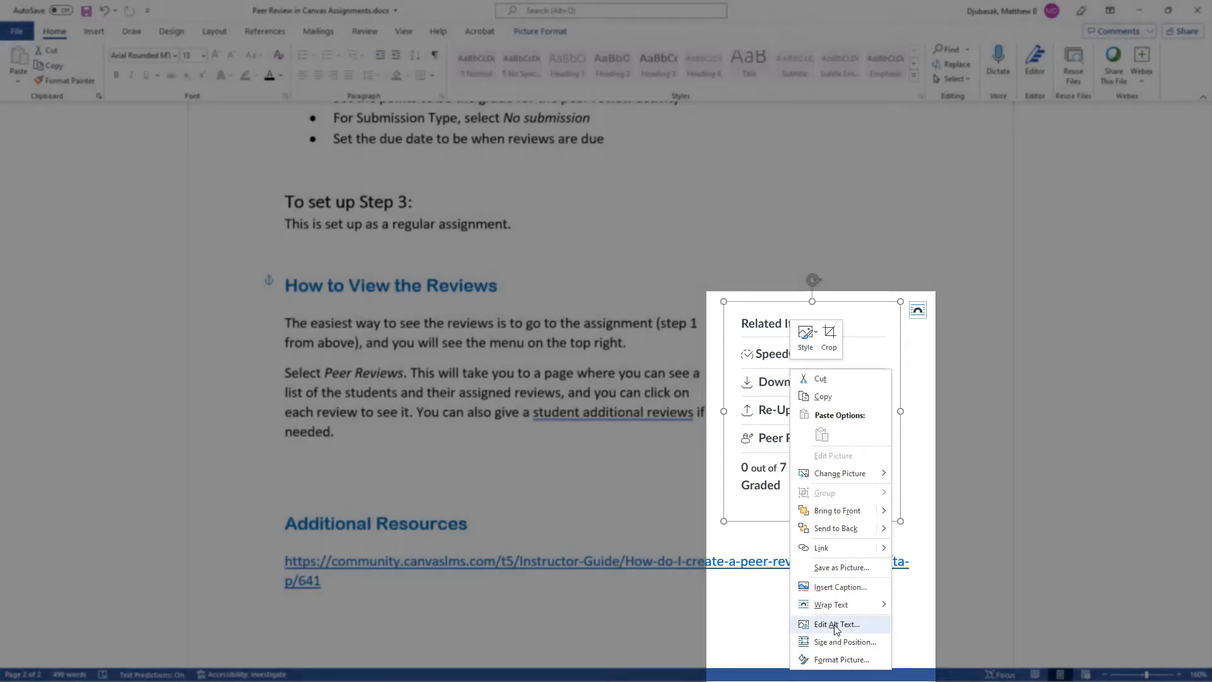
left_click(835, 623)
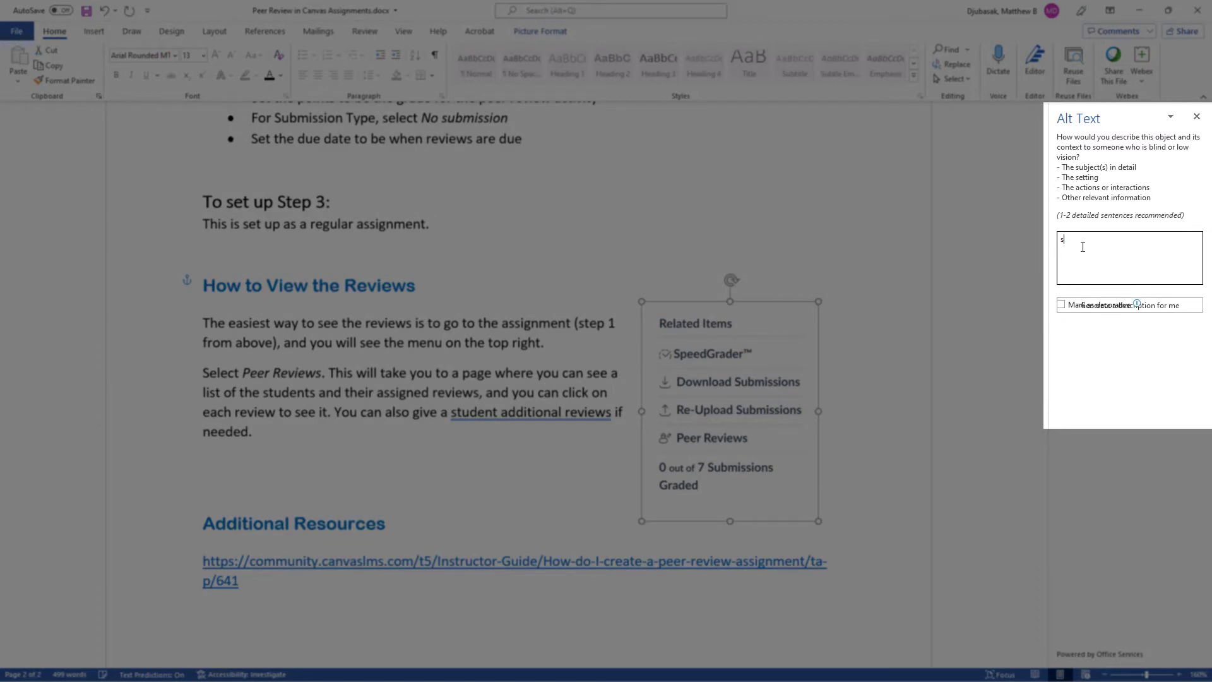
type("Screenshot of Canvas menu")
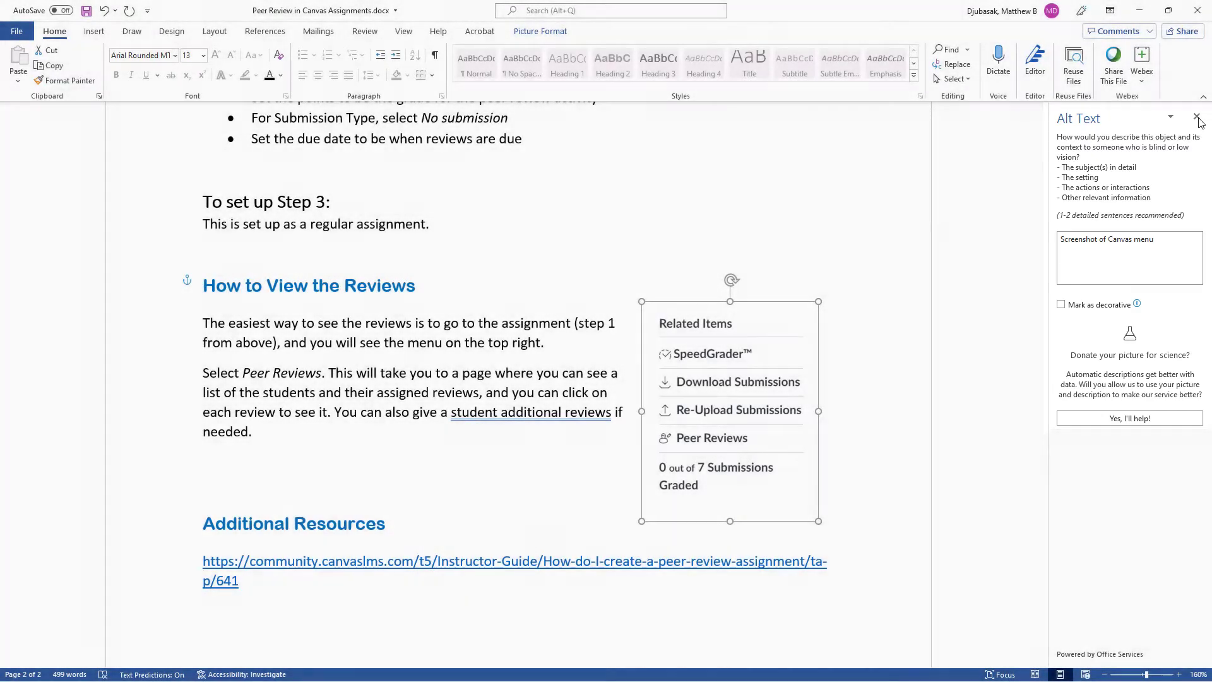
left_click(1196, 116)
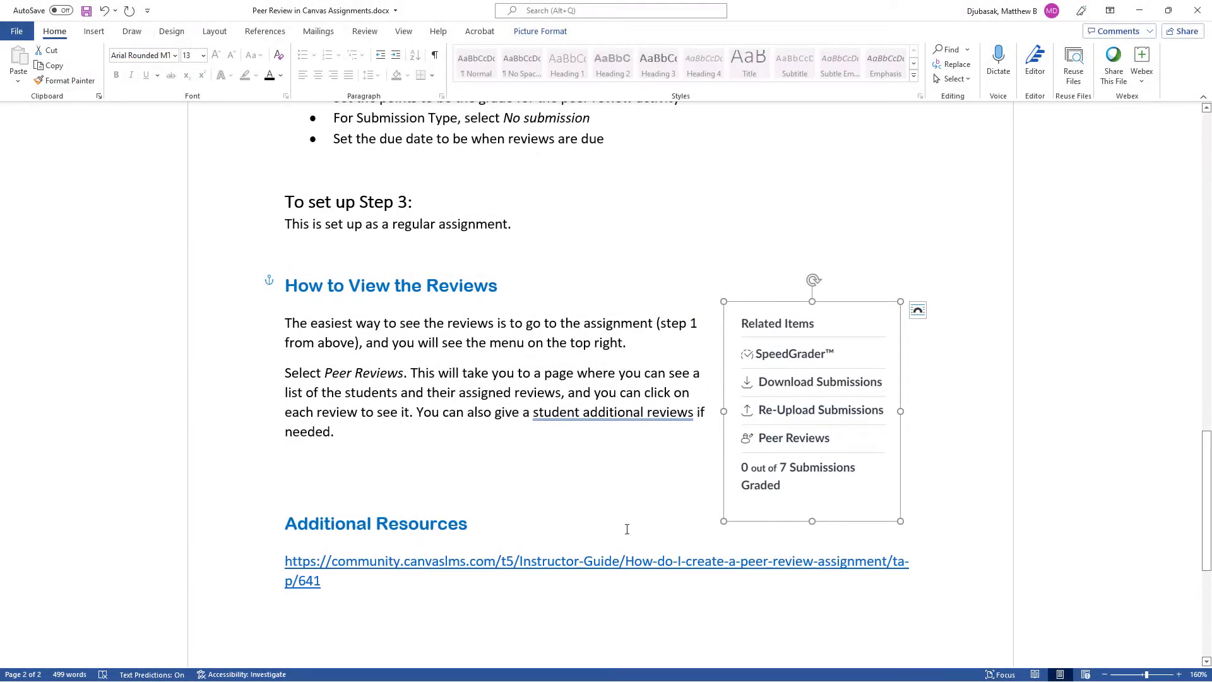
Run the accessibility check and set the Related Items picture's text wrapping to In Line with Text.
left_click(264, 674)
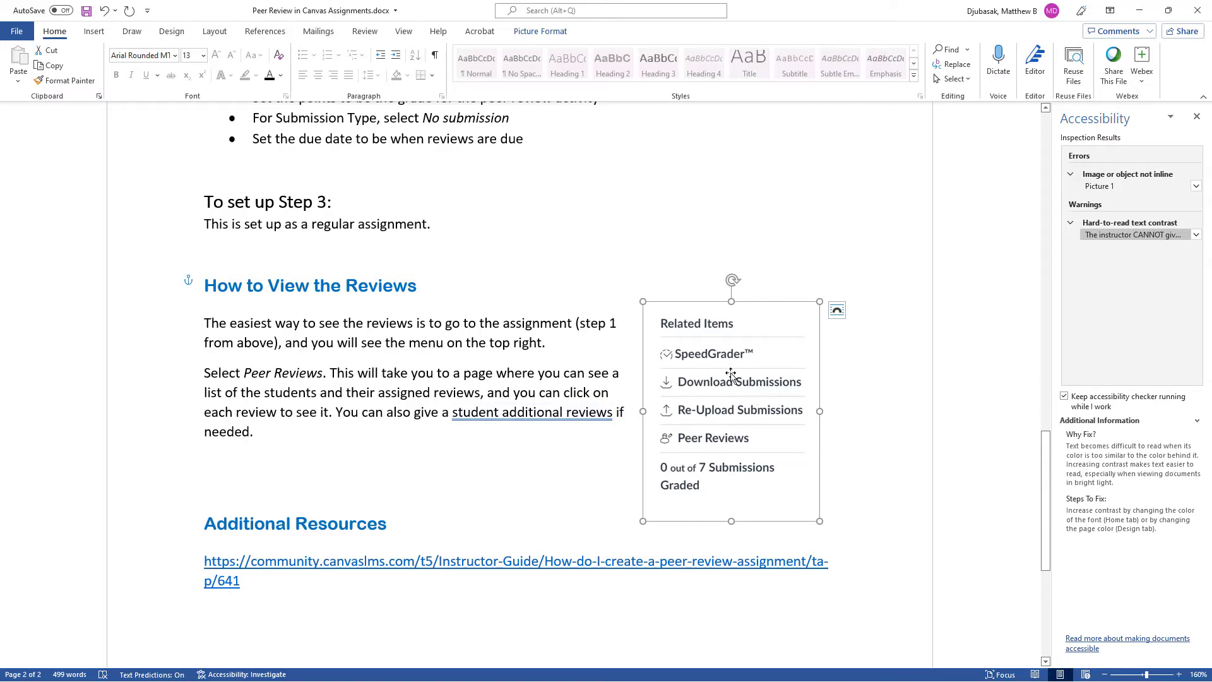
right_click(733, 349)
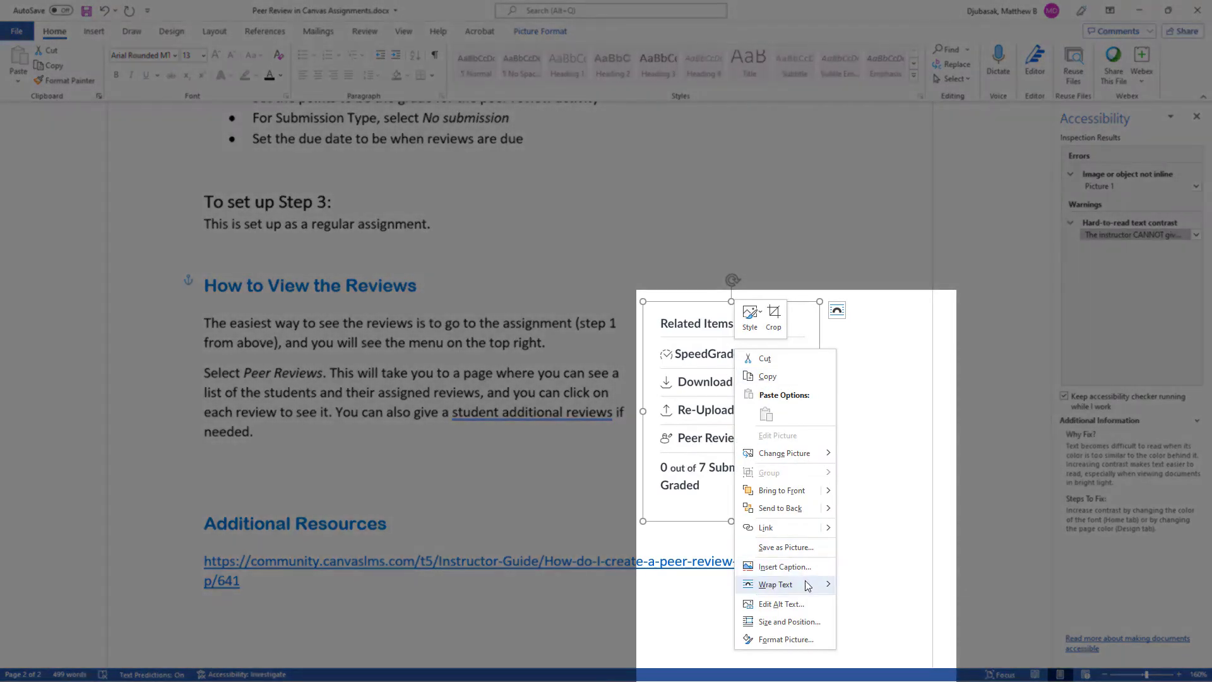
mouse_move(807, 587)
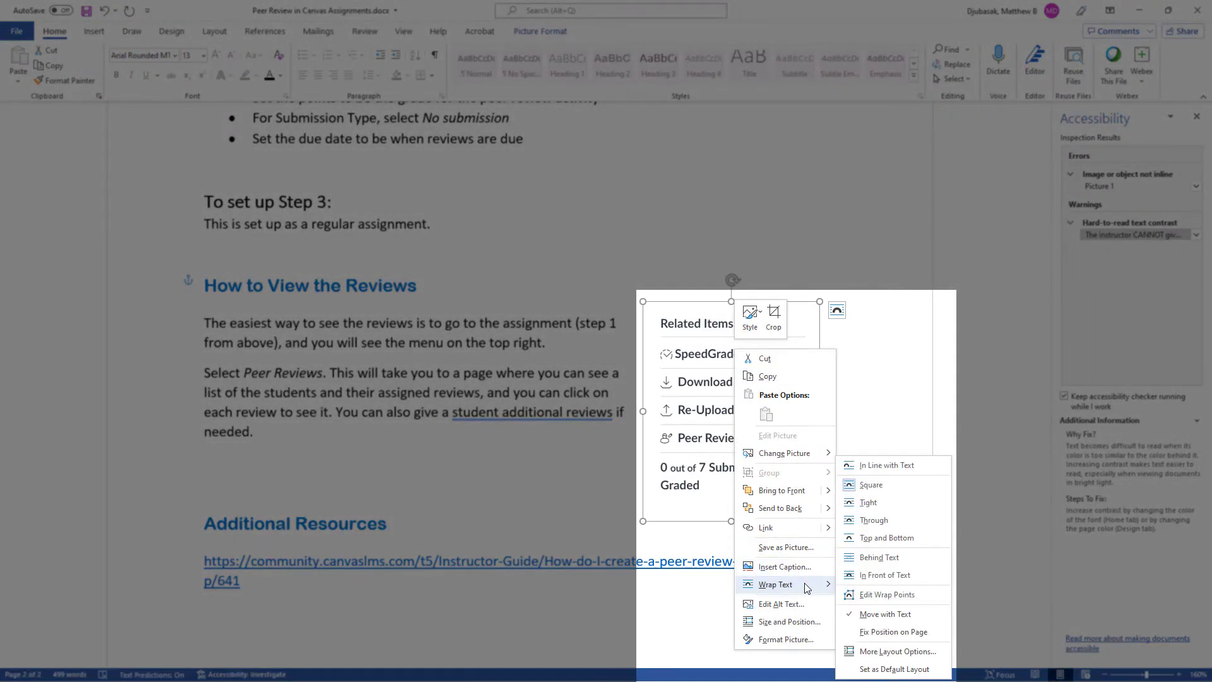
left_click(889, 465)
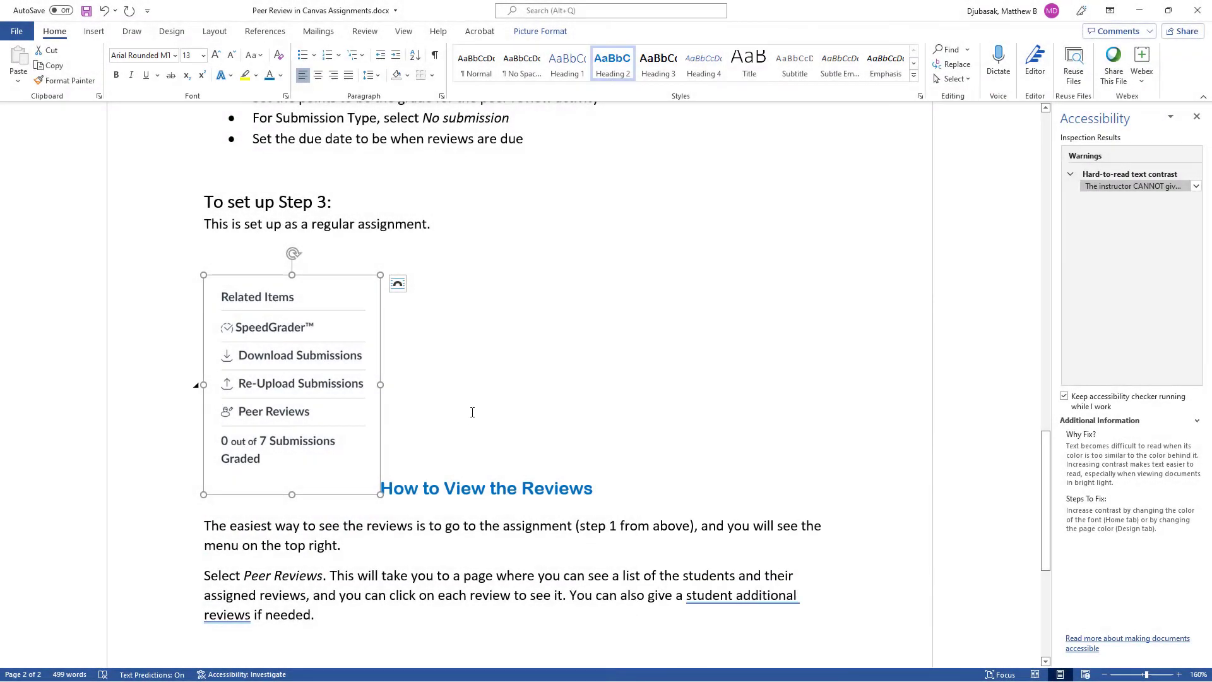
Move the "How to View the Reviews" heading onto its own line below the picture and delete the blank line above the picture.
left_click(472, 412)
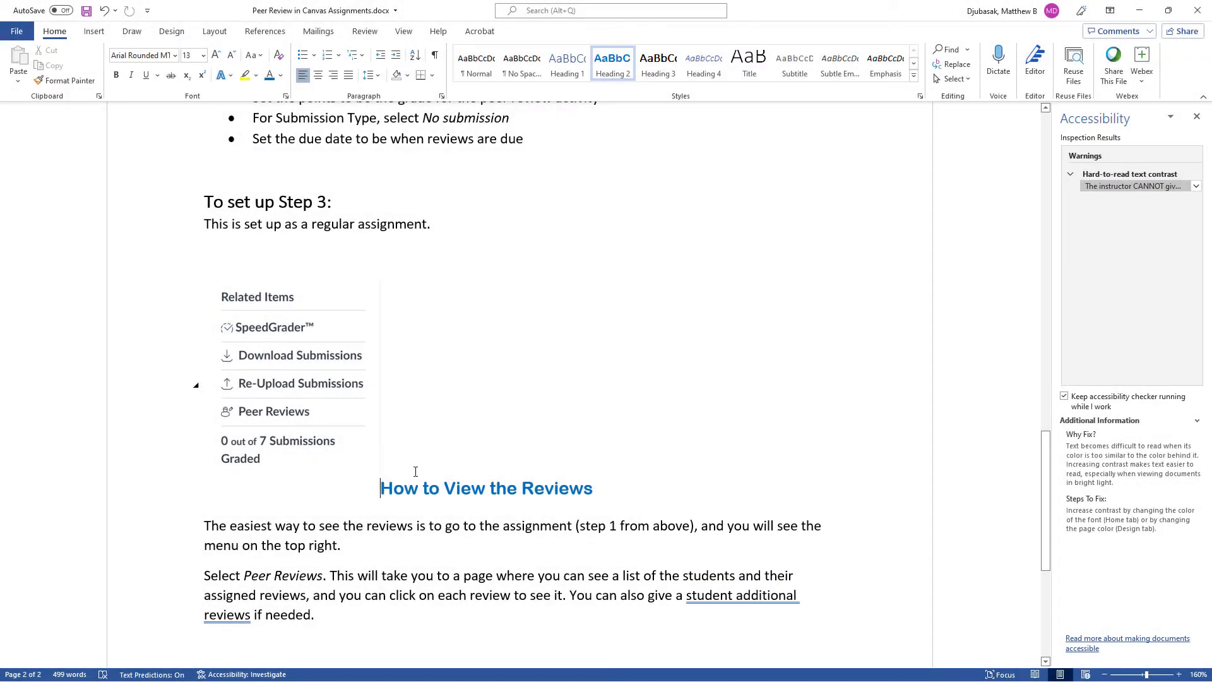
key("Return")
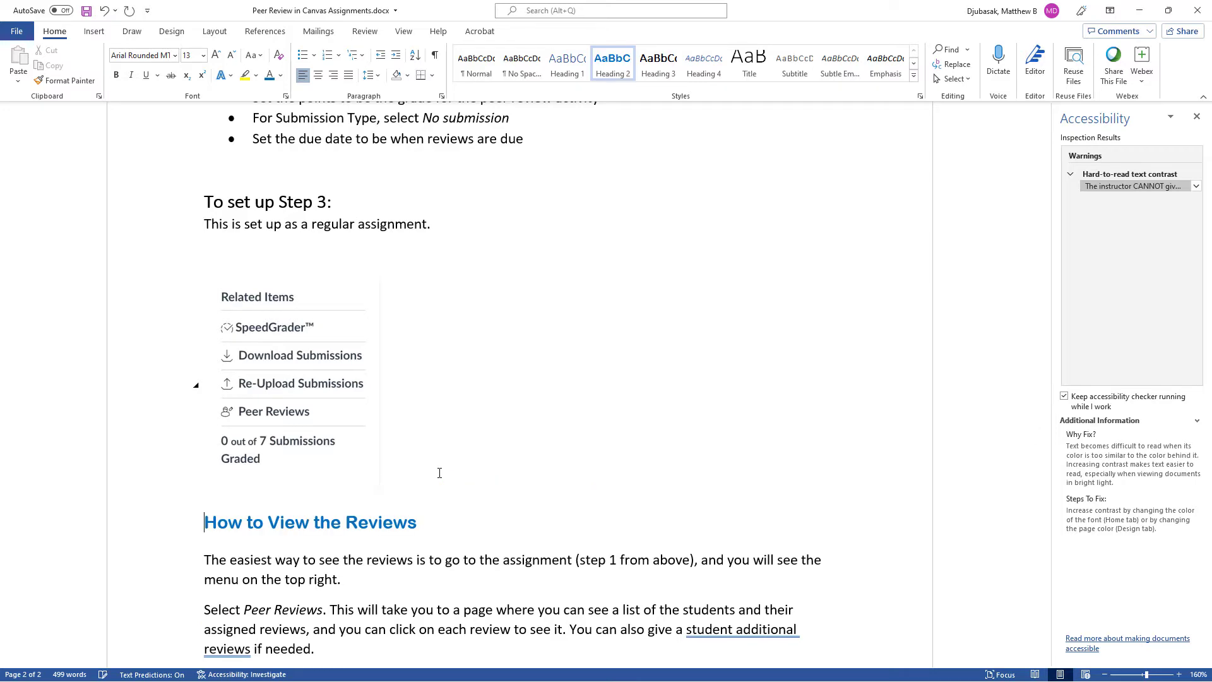
left_click(294, 255)
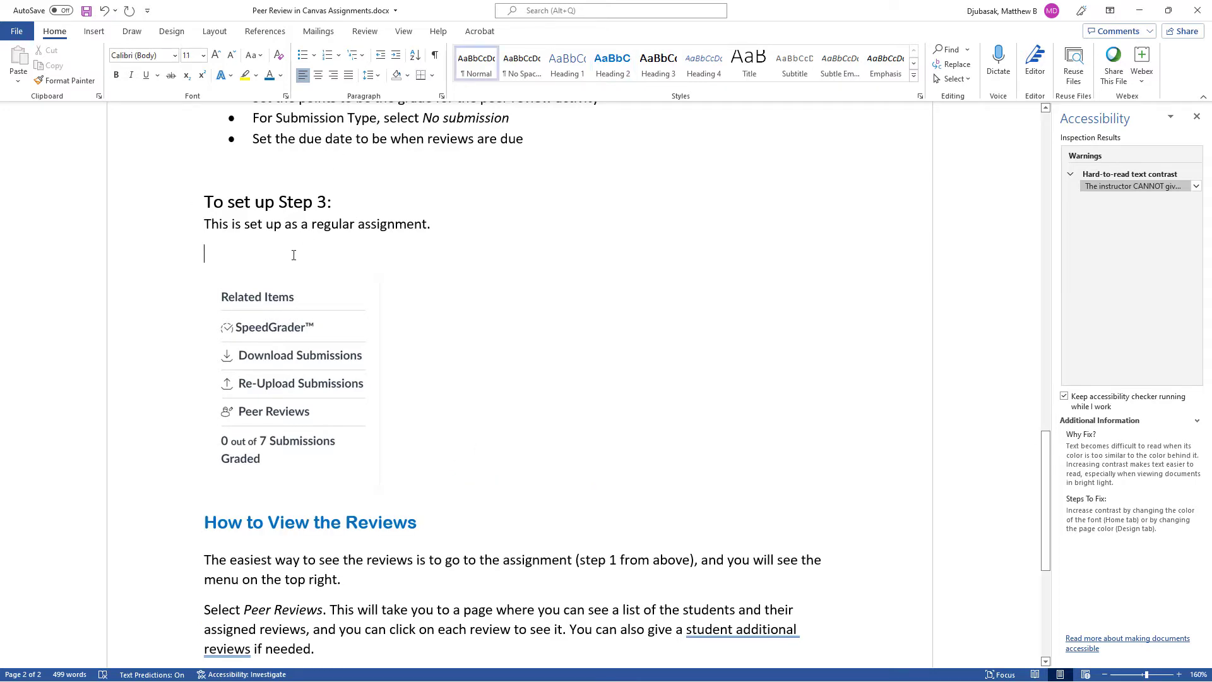
key("BackSpace")
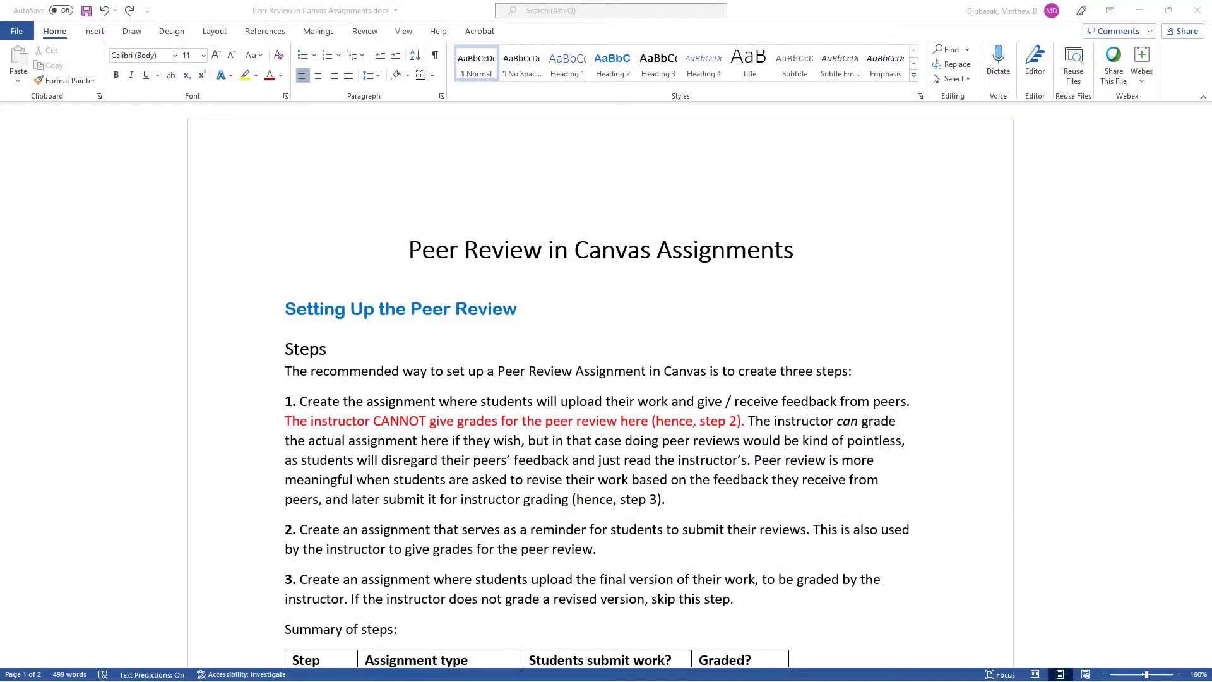
Fix the hard-to-read contrast of the sentence "The instructor CANNOT give grades..." by applying the standard Dark Red font color through the accessibility checker.
left_click(386, 430)
left_click_drag(287, 421, 747, 421)
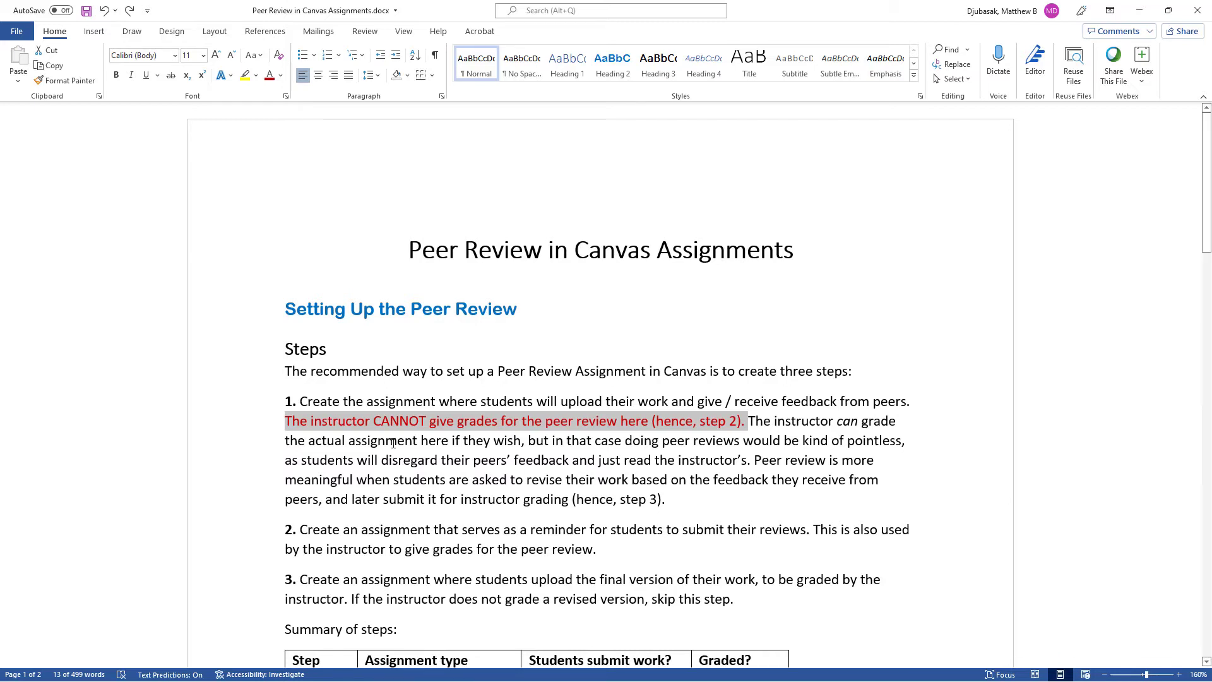
left_click(266, 674)
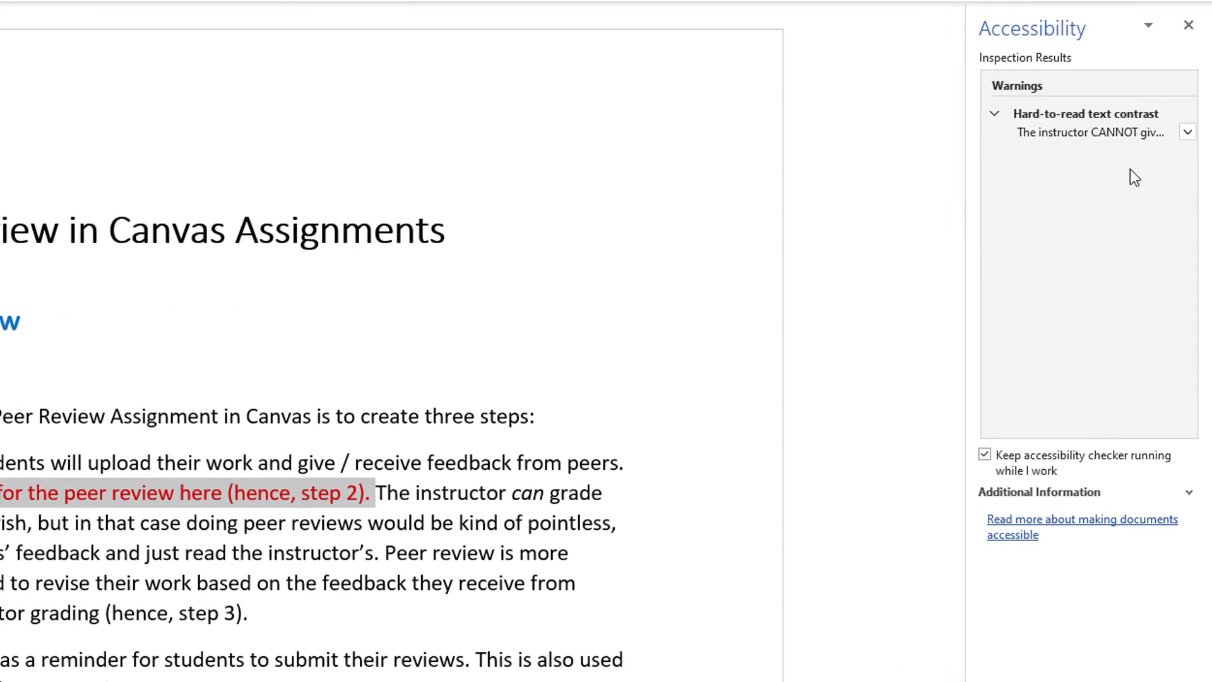
left_click(1187, 135)
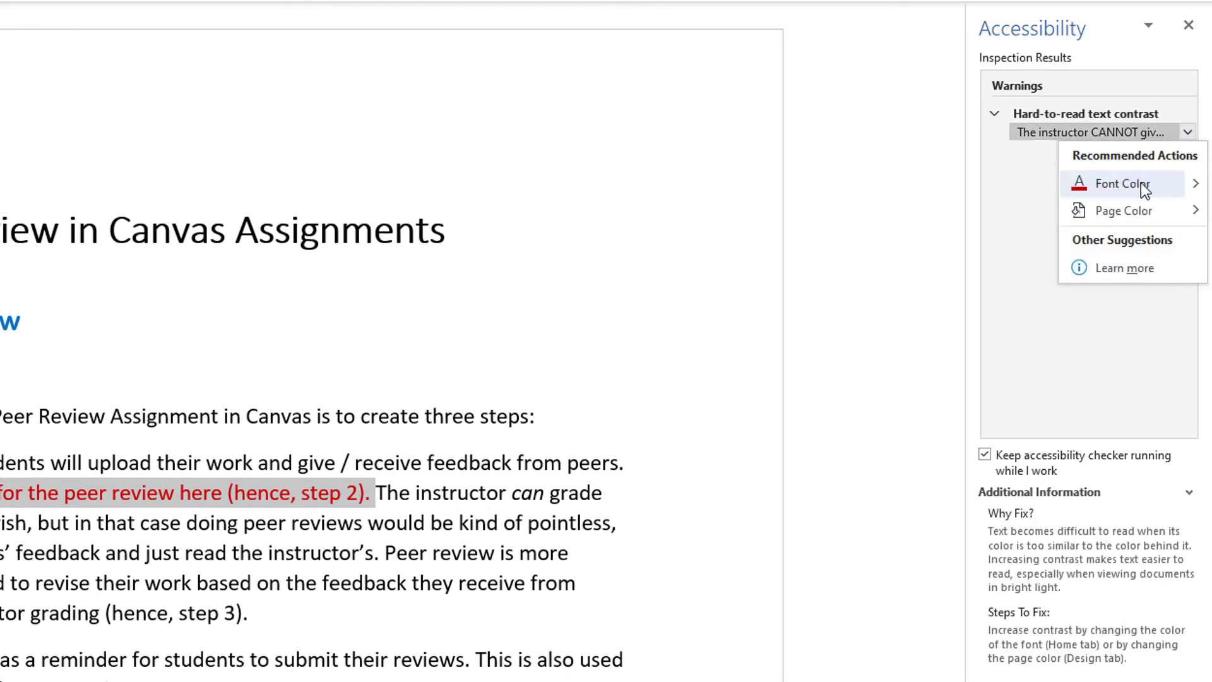
left_click(1196, 185)
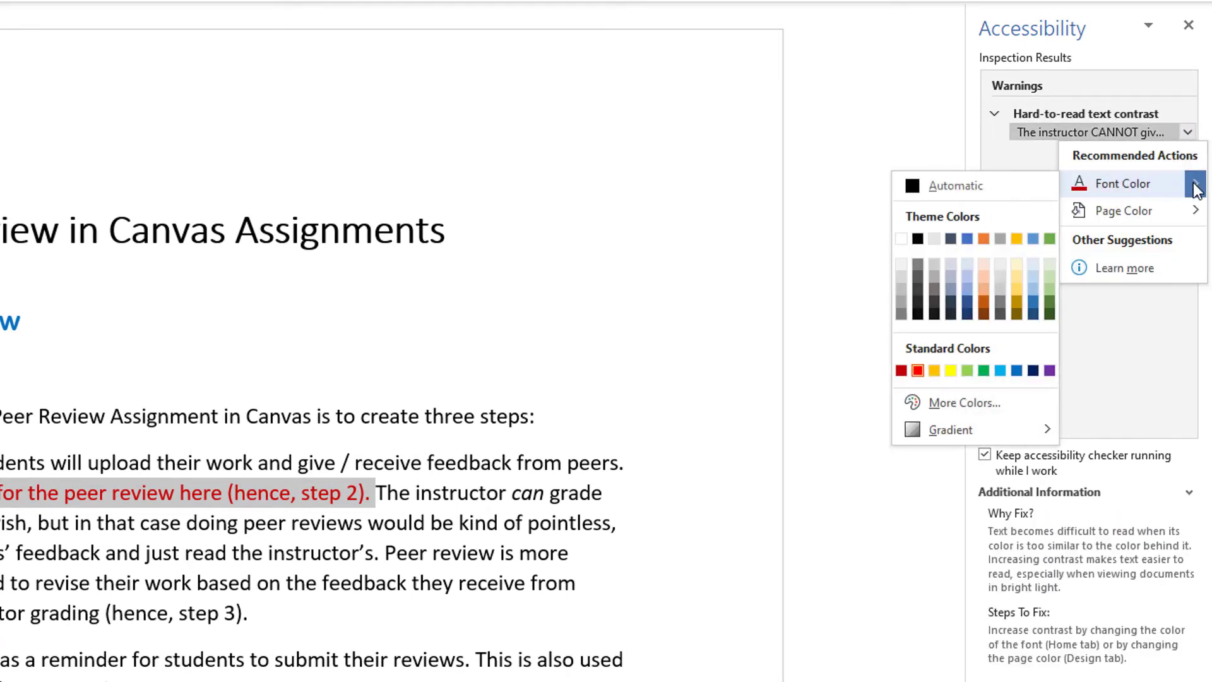
left_click(901, 371)
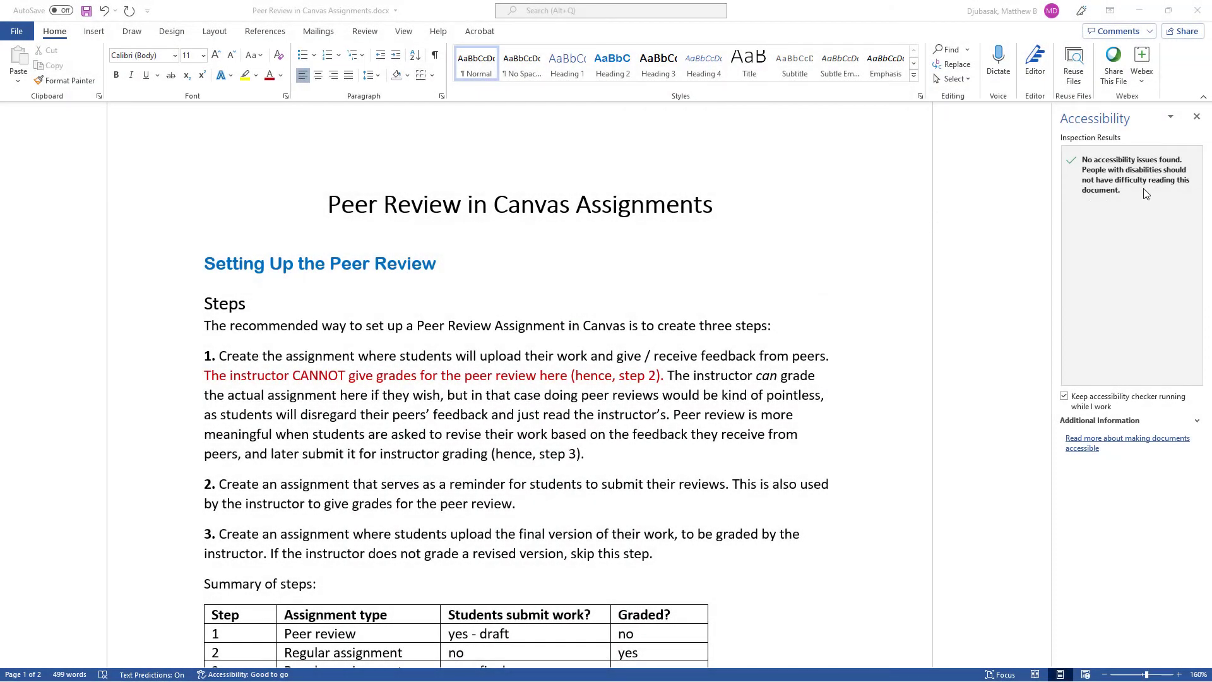
left_click(1197, 118)
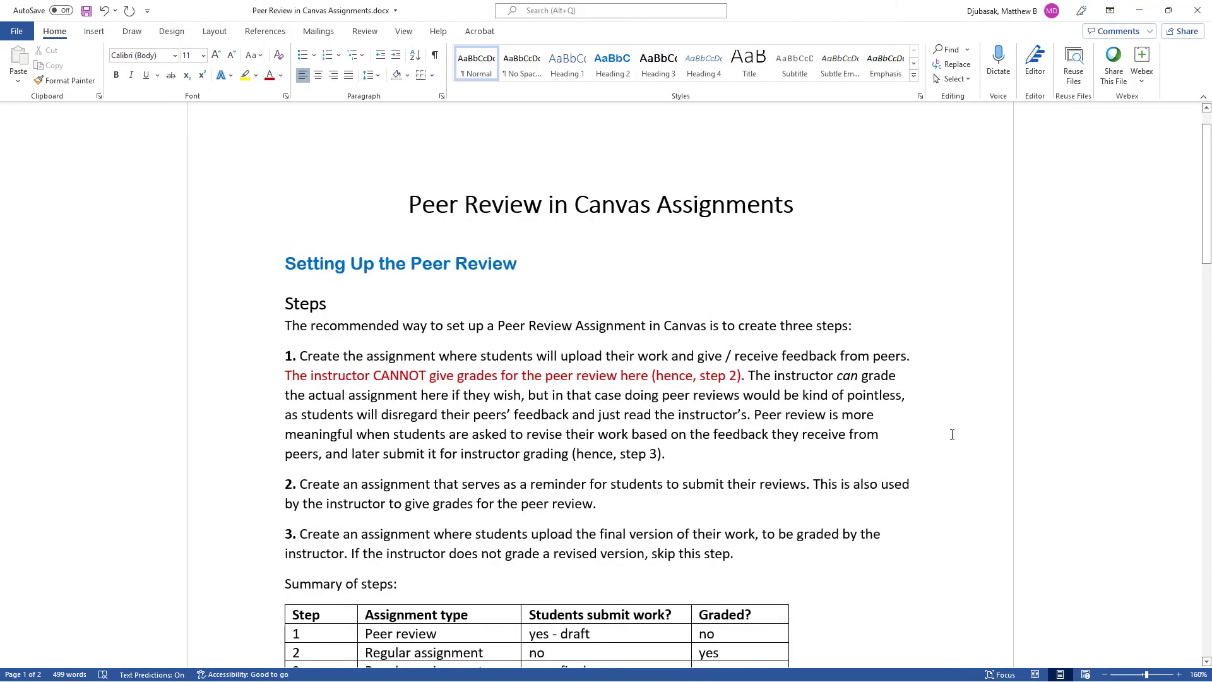
Replace the raw URL under the "Additional Resources" heading with the text "How do I create a peer review assignment?".
left_click_drag(1205, 151, 1187, 531)
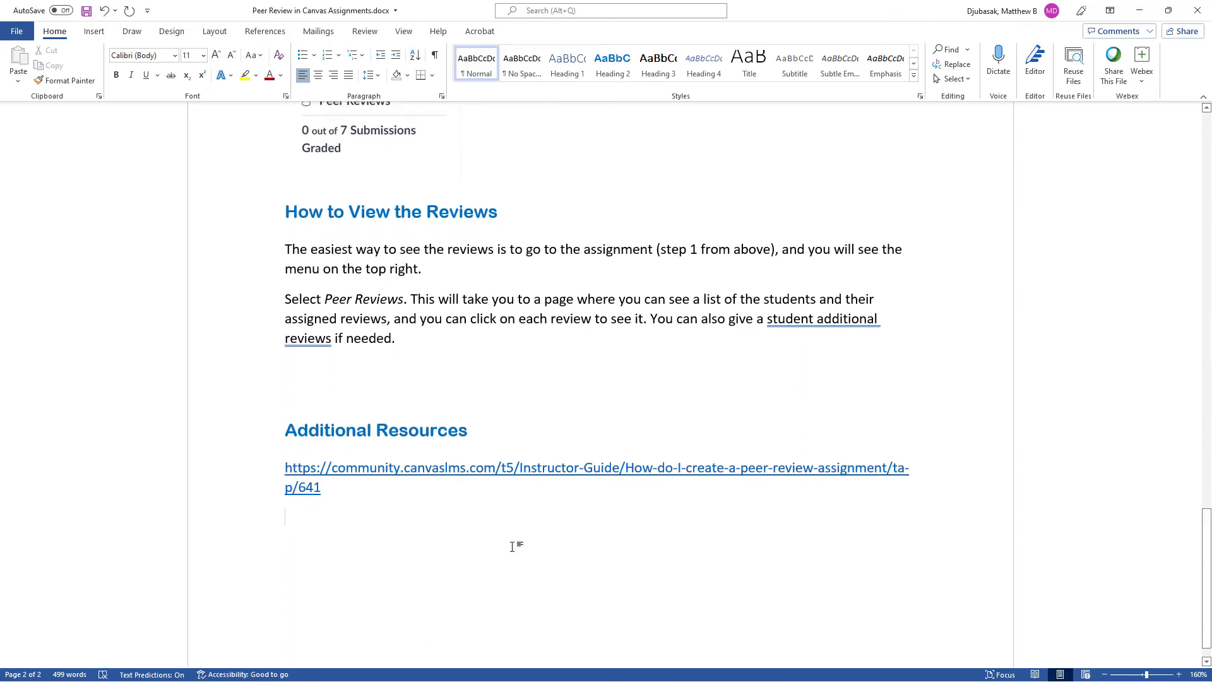
left_click(384, 494)
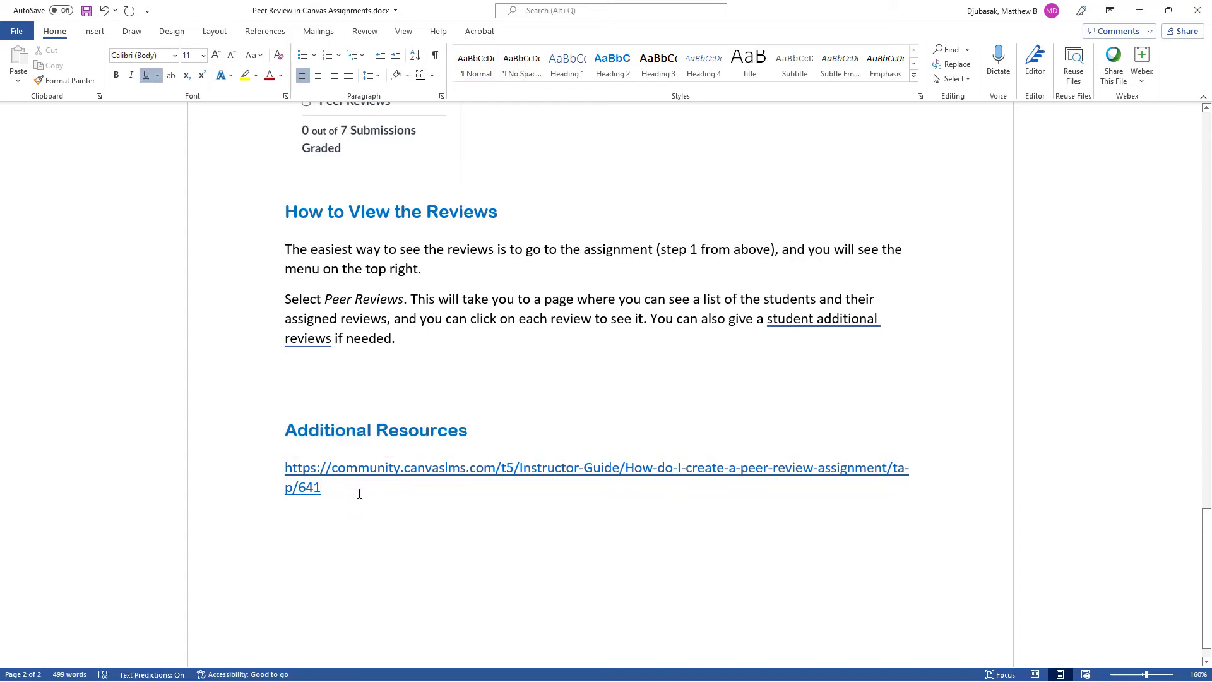
key("Return")
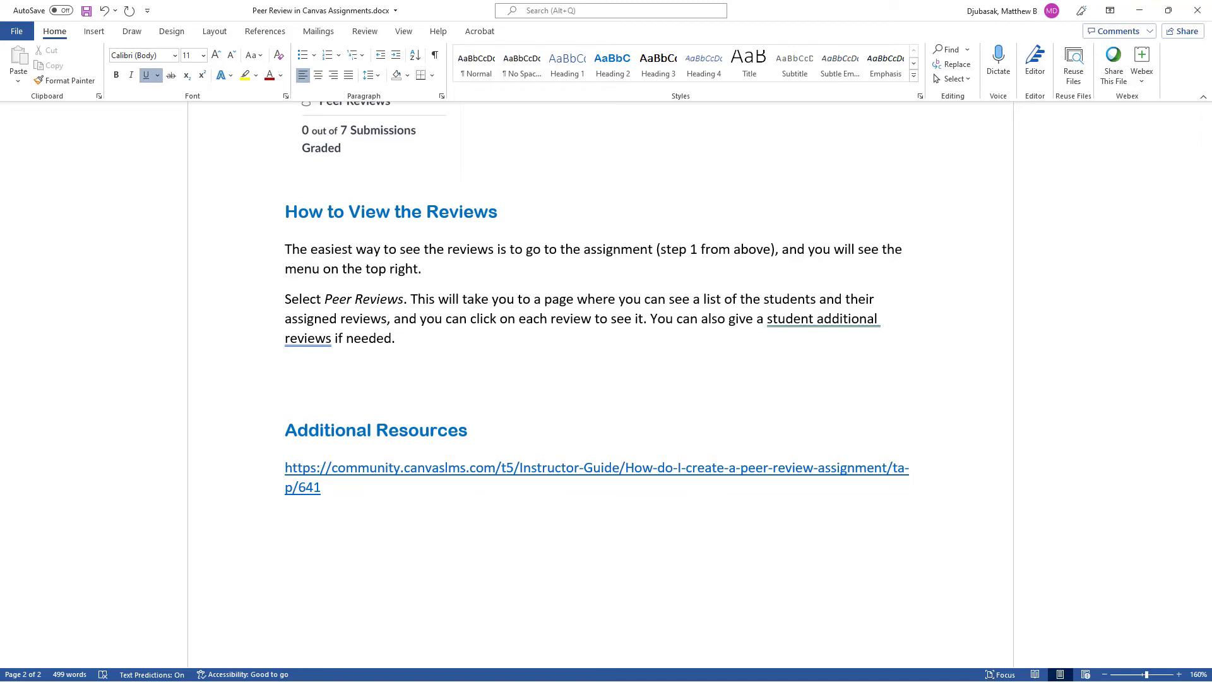
left_click(351, 510)
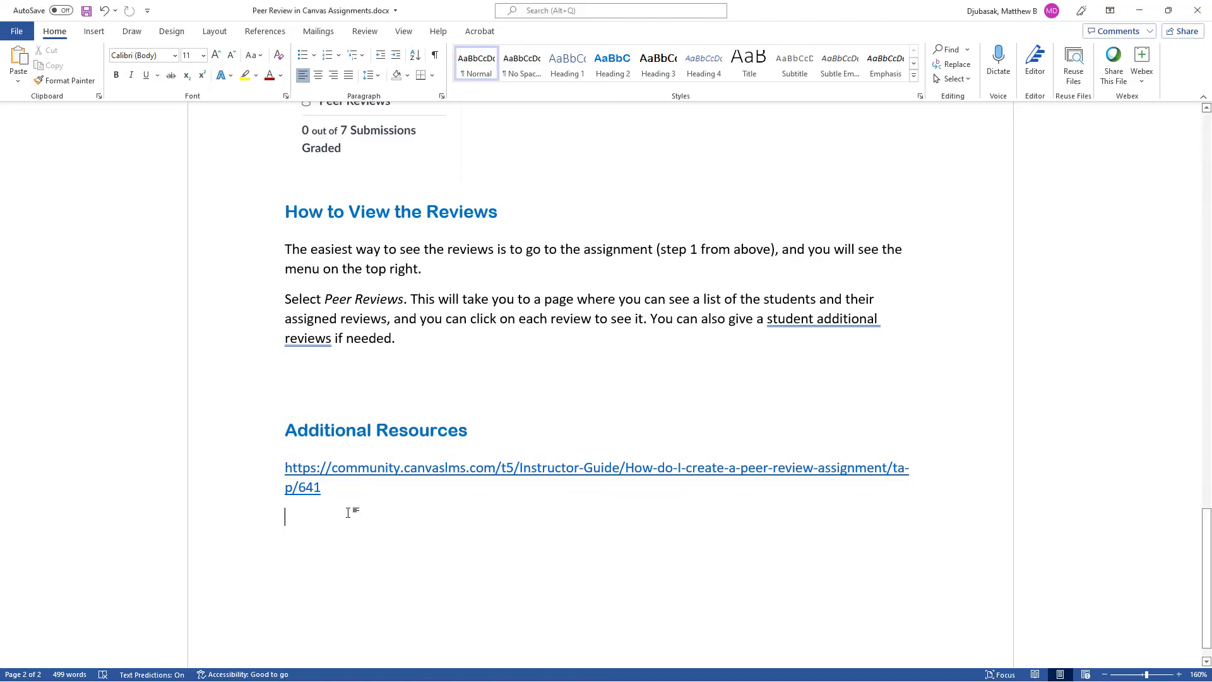
key("ctrl+v")
left_click_drag(285, 470, 550, 471)
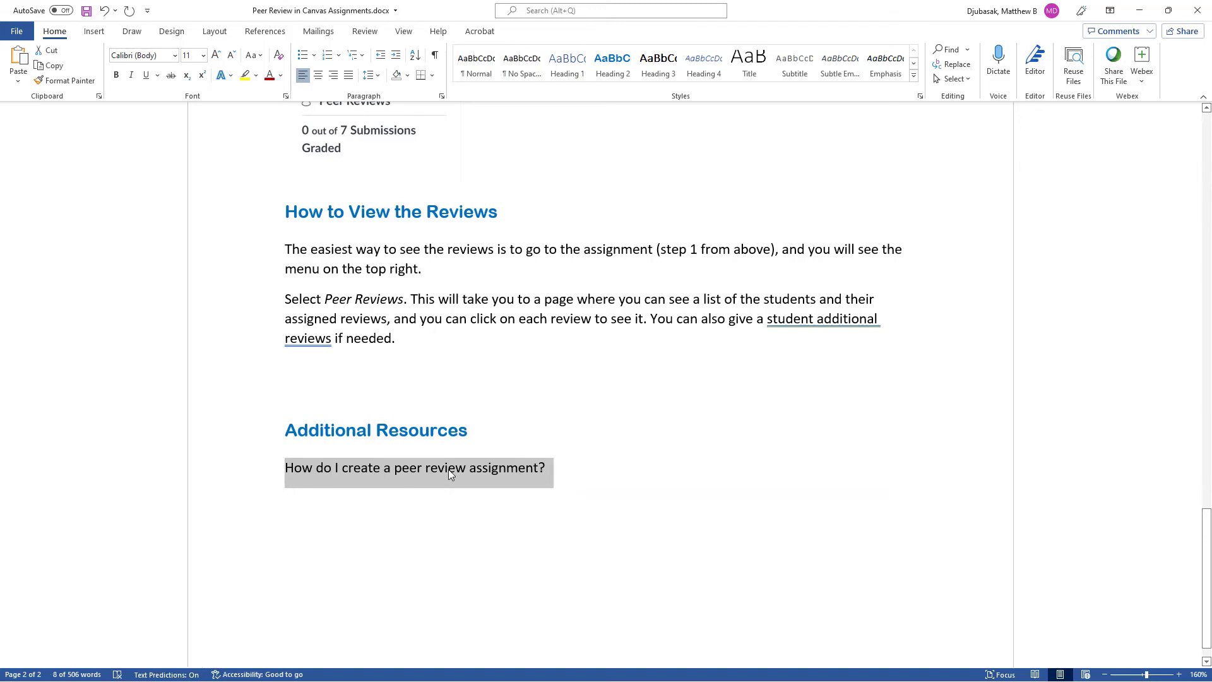
right_click(451, 473)
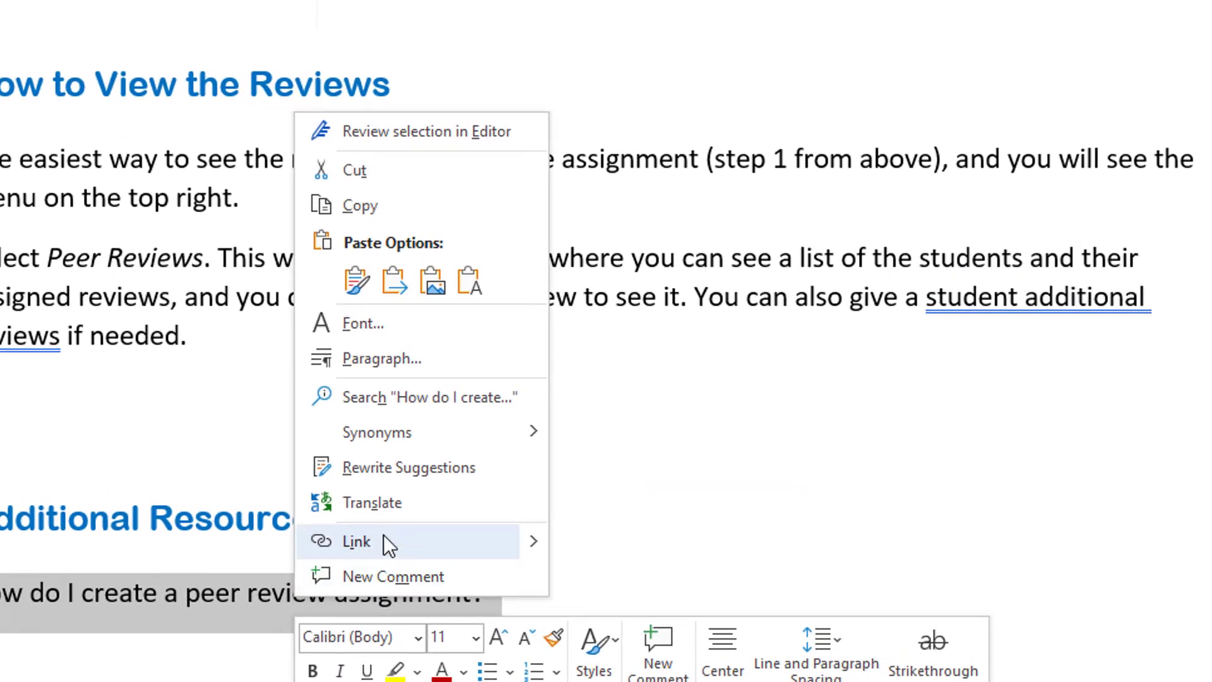
left_click(357, 541)
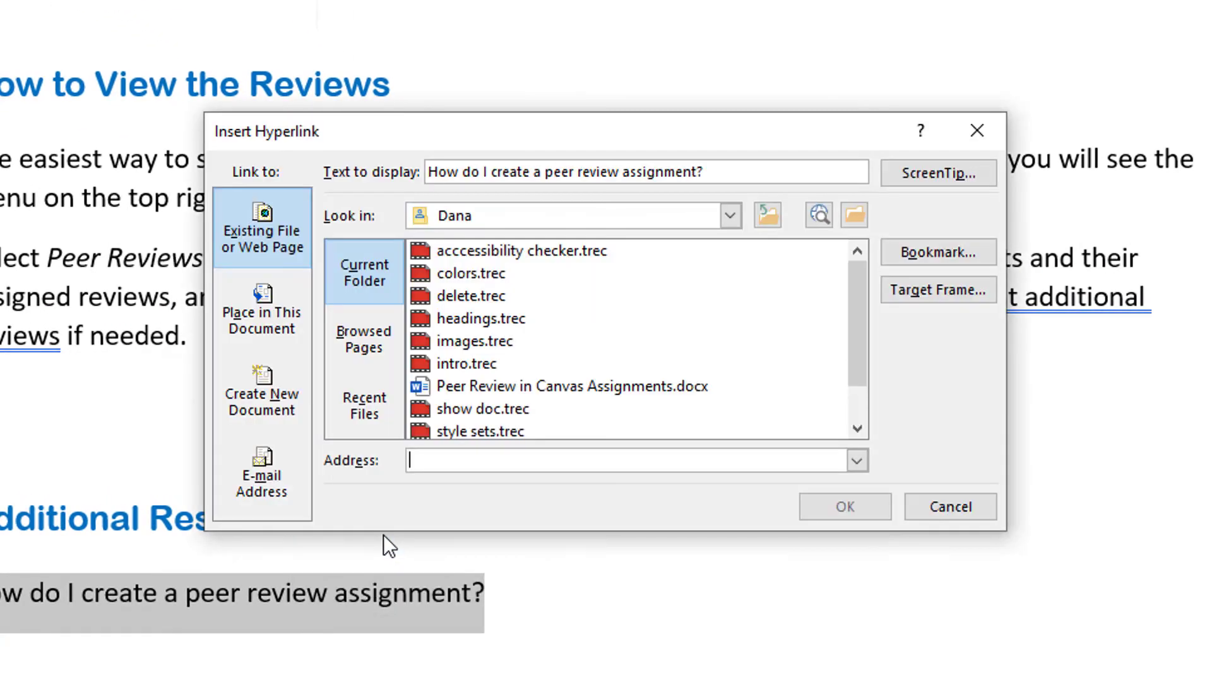
key("ctrl+v")
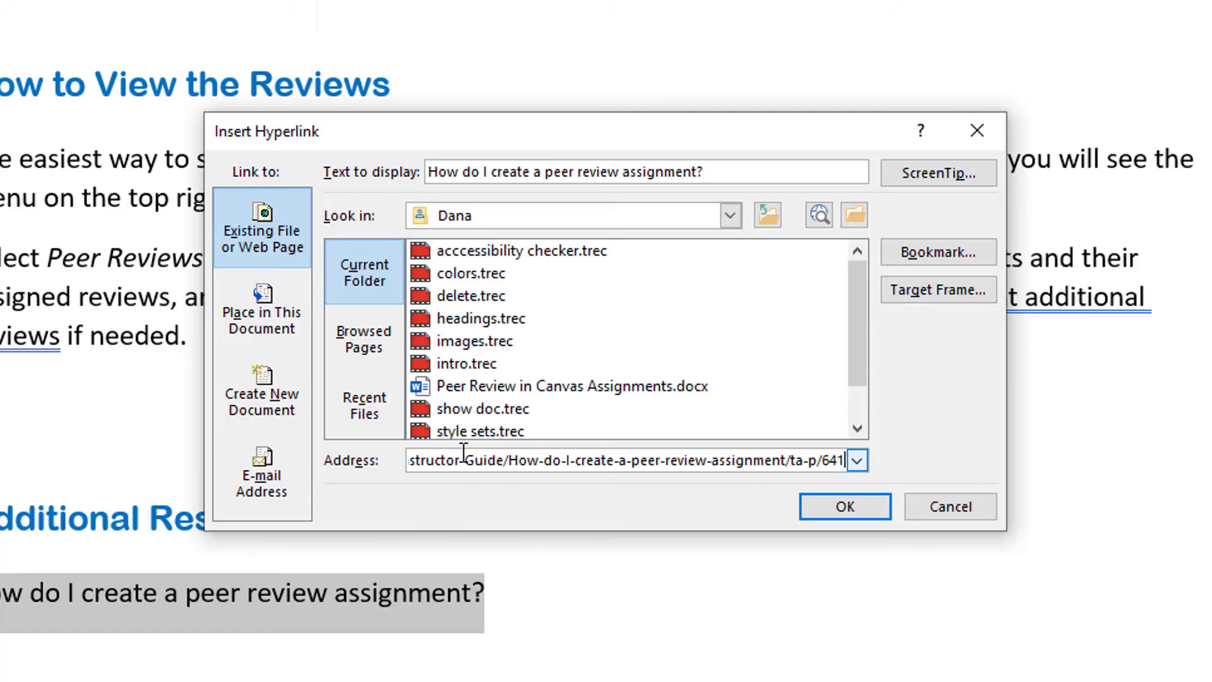
left_click(852, 511)
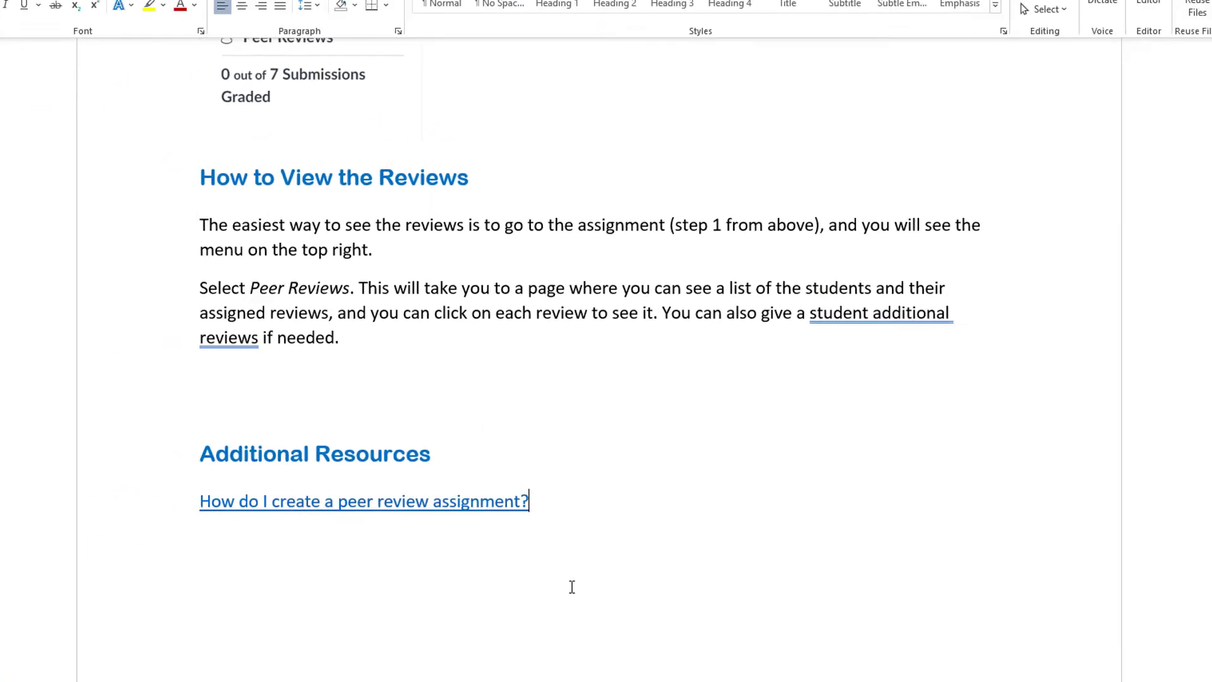
key("Return")
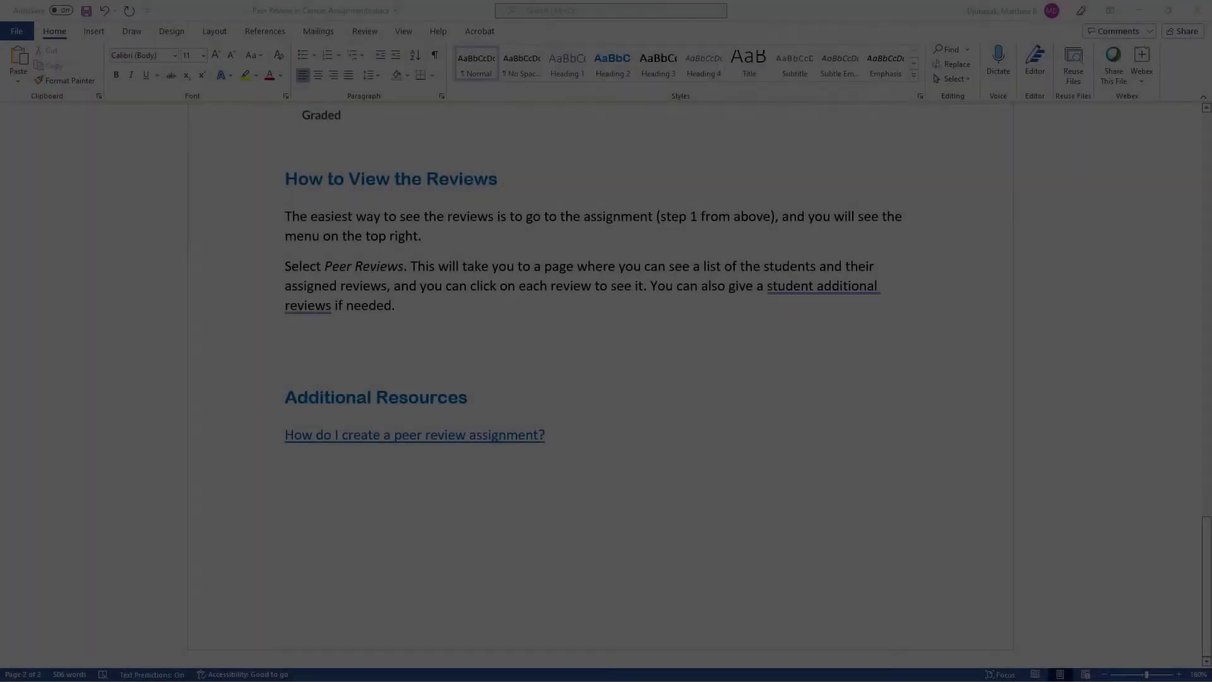
Set the header row of the "Summary of steps" table to repeat as header row on each page and disallow breaking across pages.
scroll(803, 515, "up", 1)
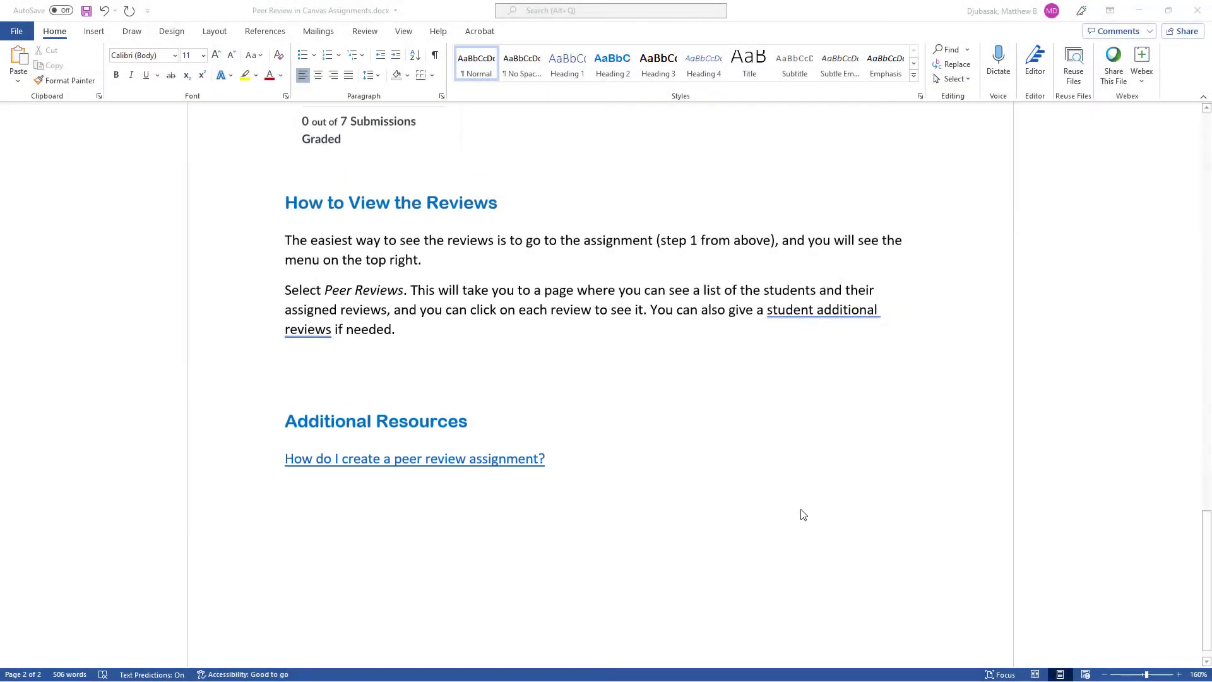
scroll(803, 514, "up", 15)
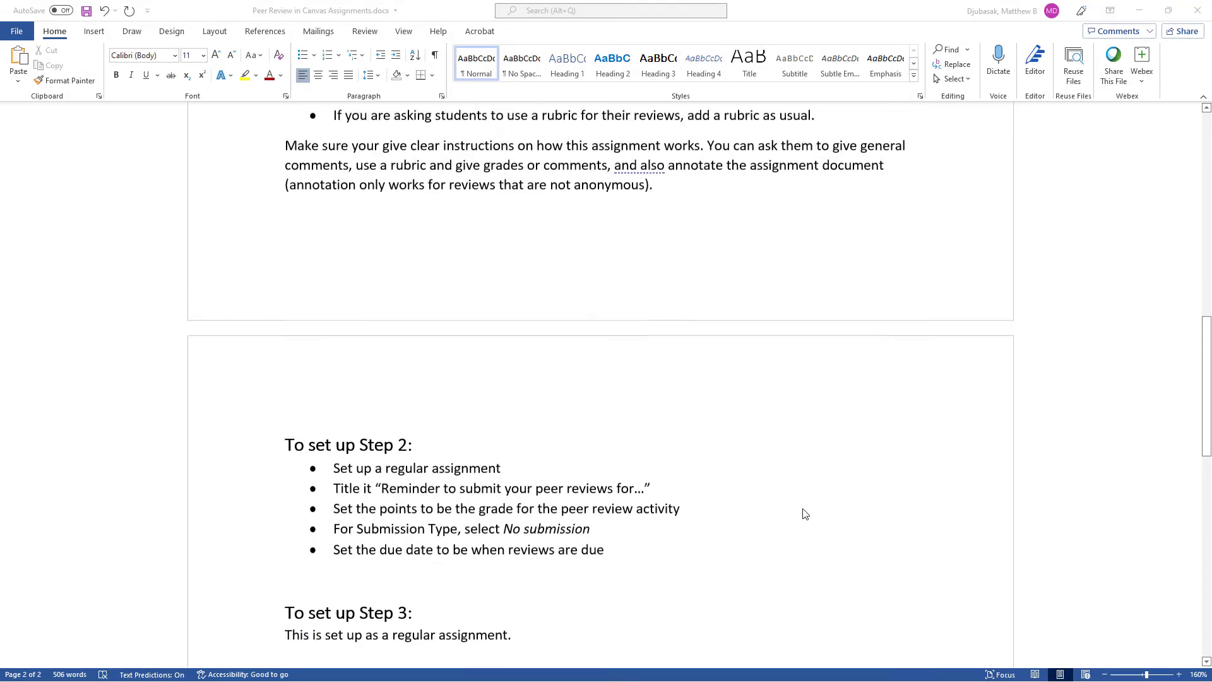
scroll(805, 514, "up", 15)
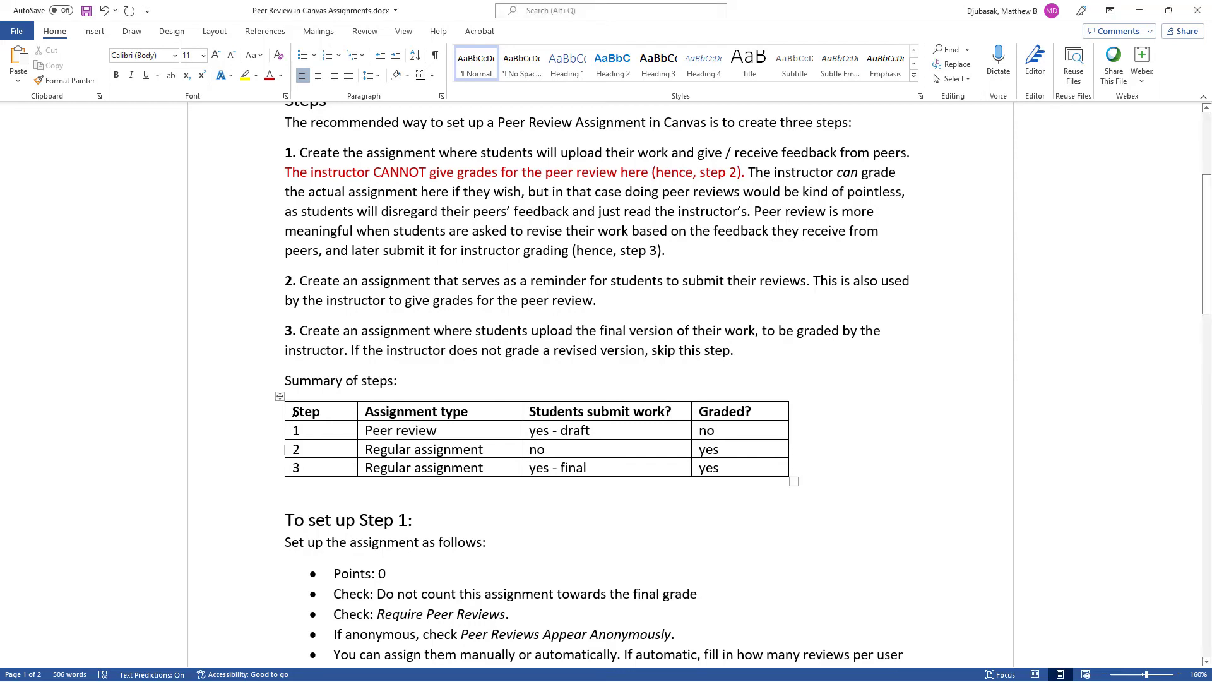
left_click_drag(289, 412, 580, 409)
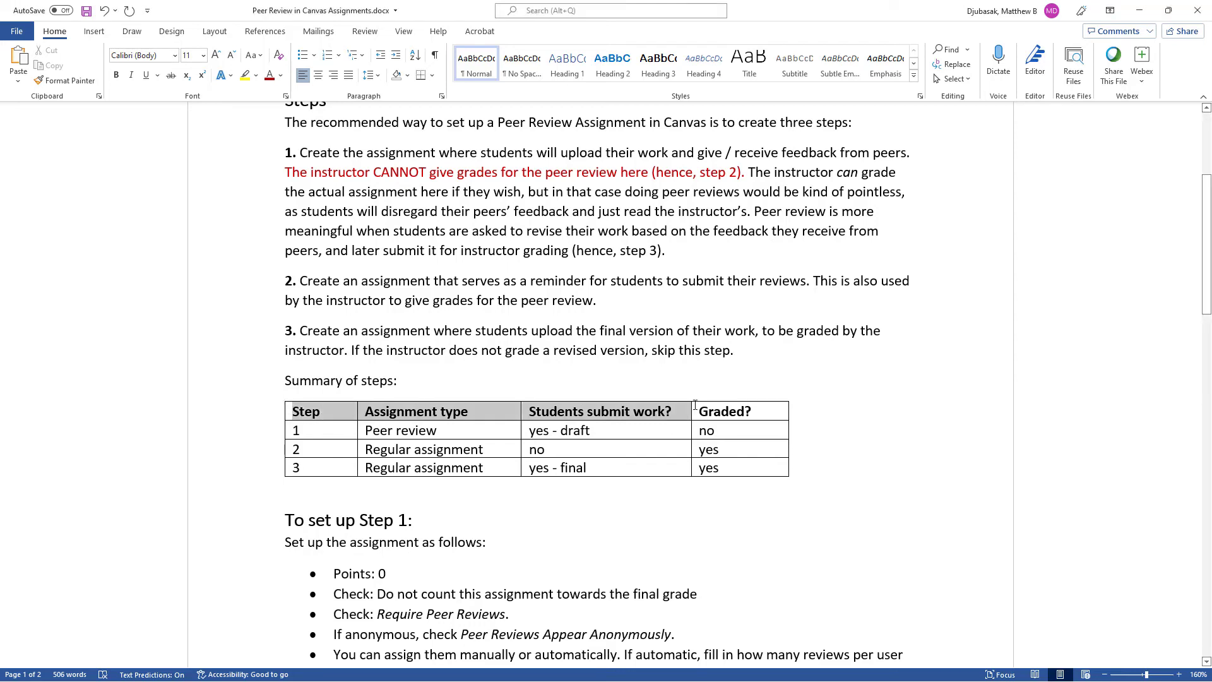
left_click_drag(695, 405, 758, 407)
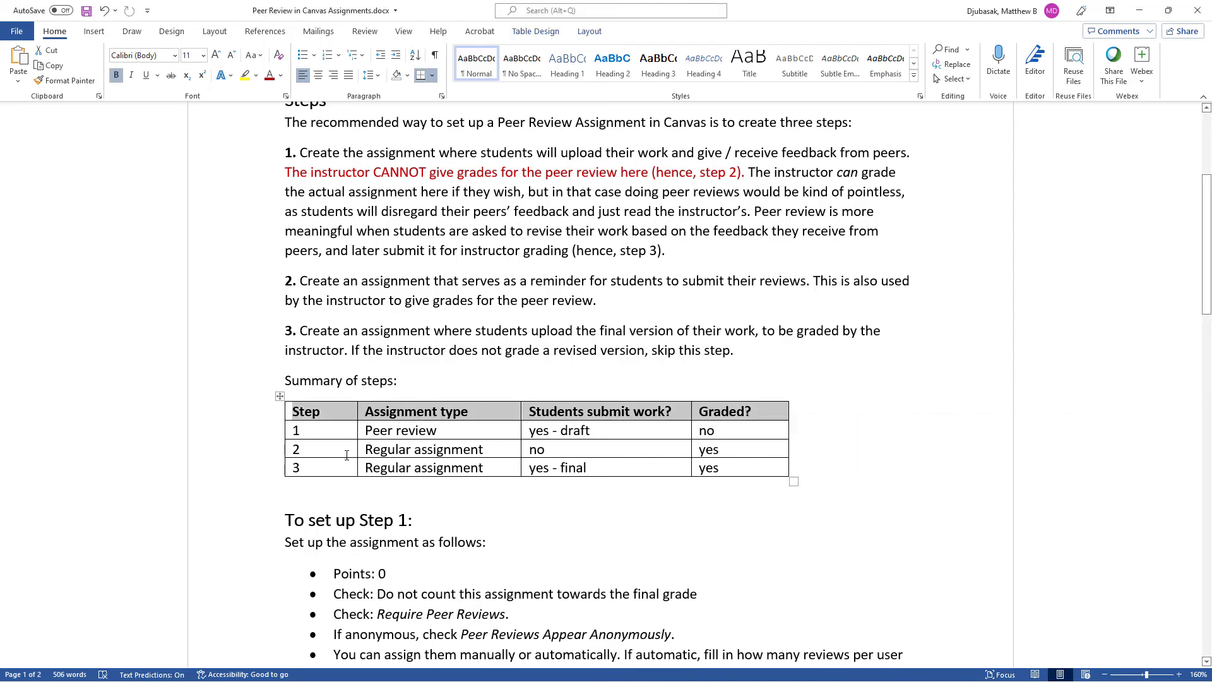
right_click(507, 415)
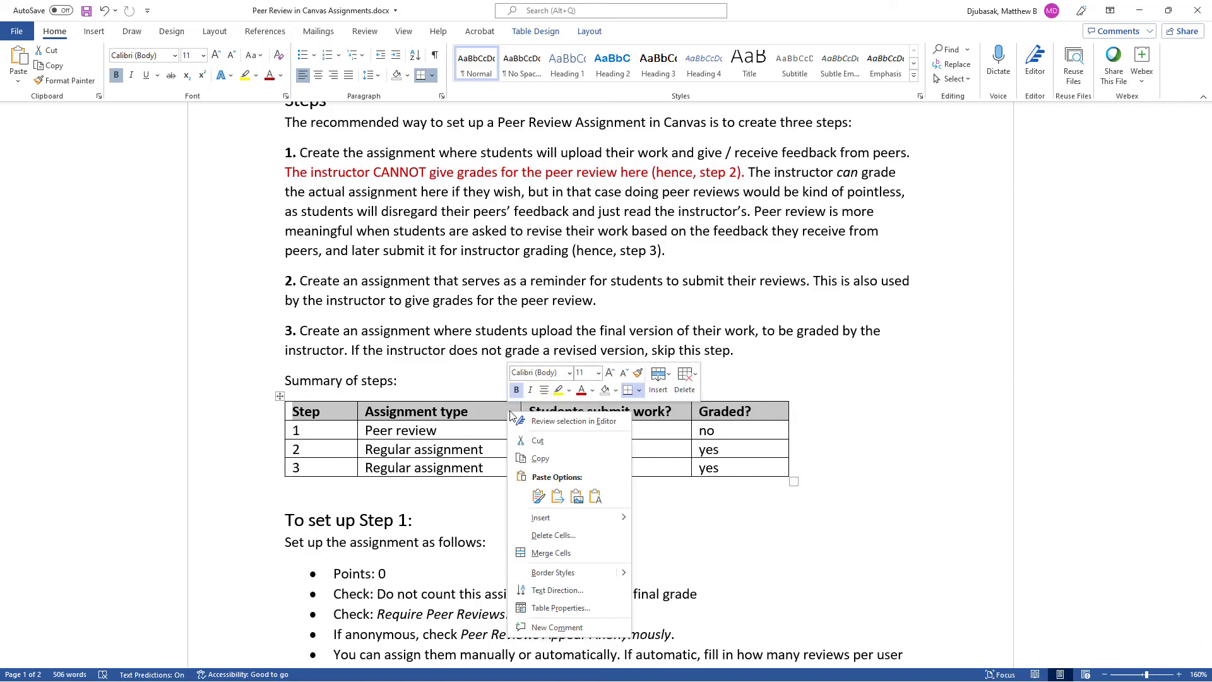
left_click(561, 607)
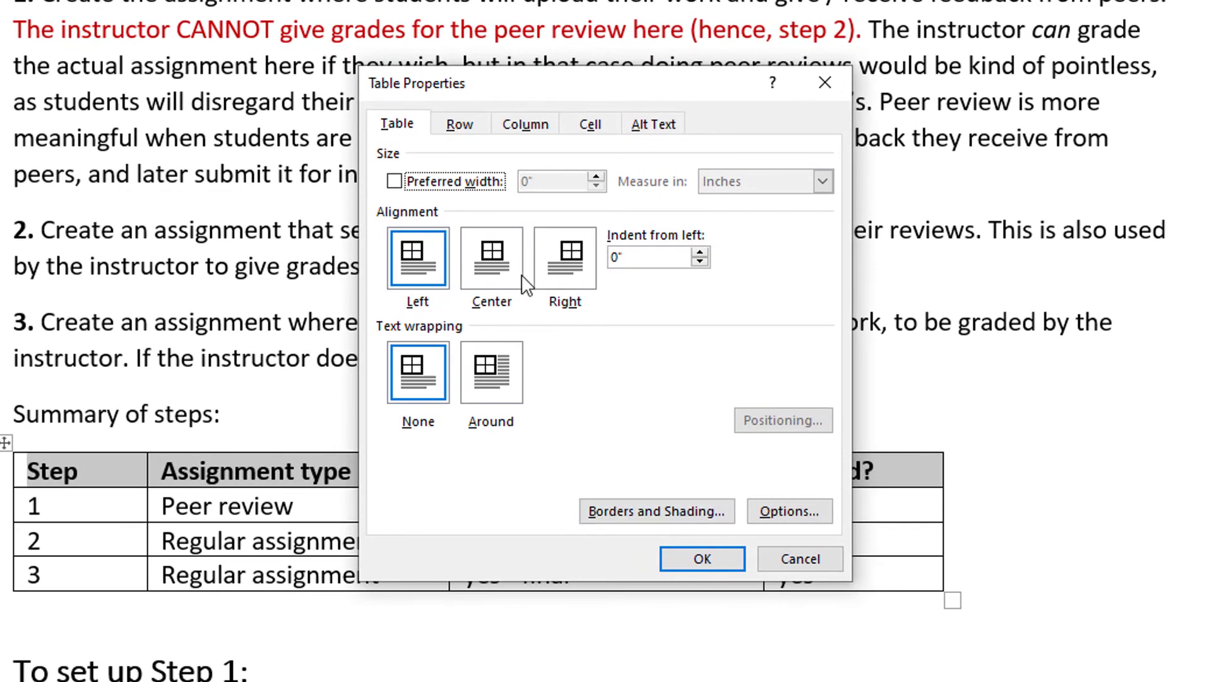
left_click(460, 124)
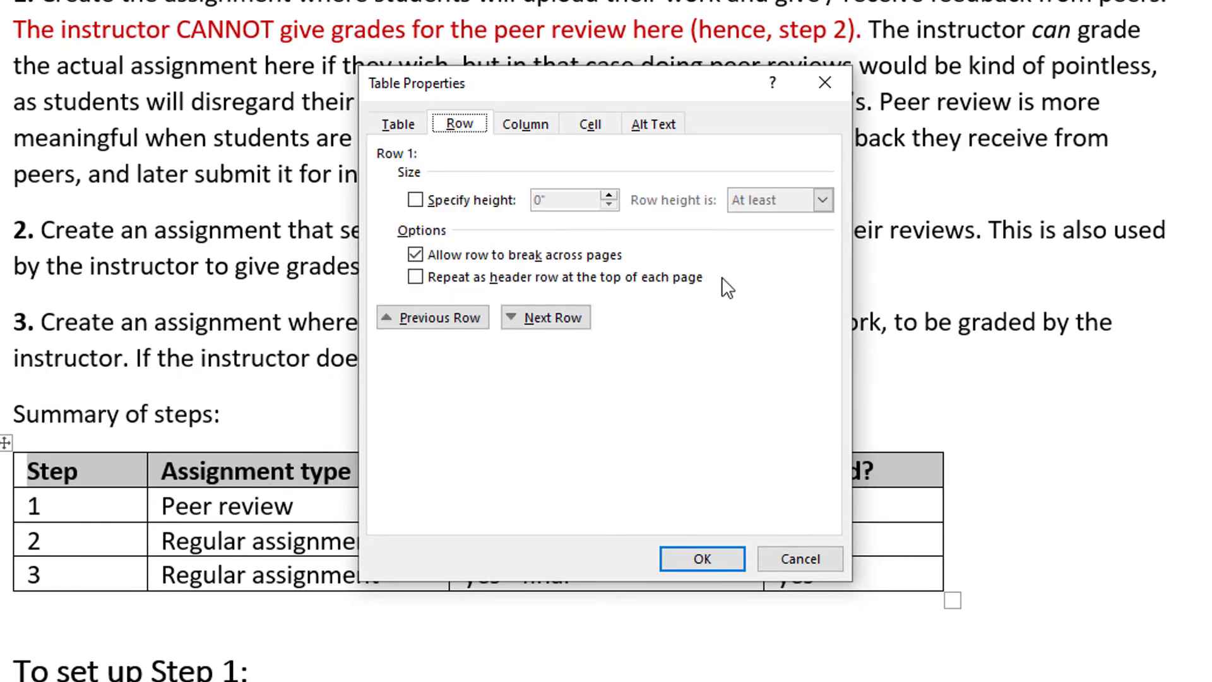
left_click(415, 255)
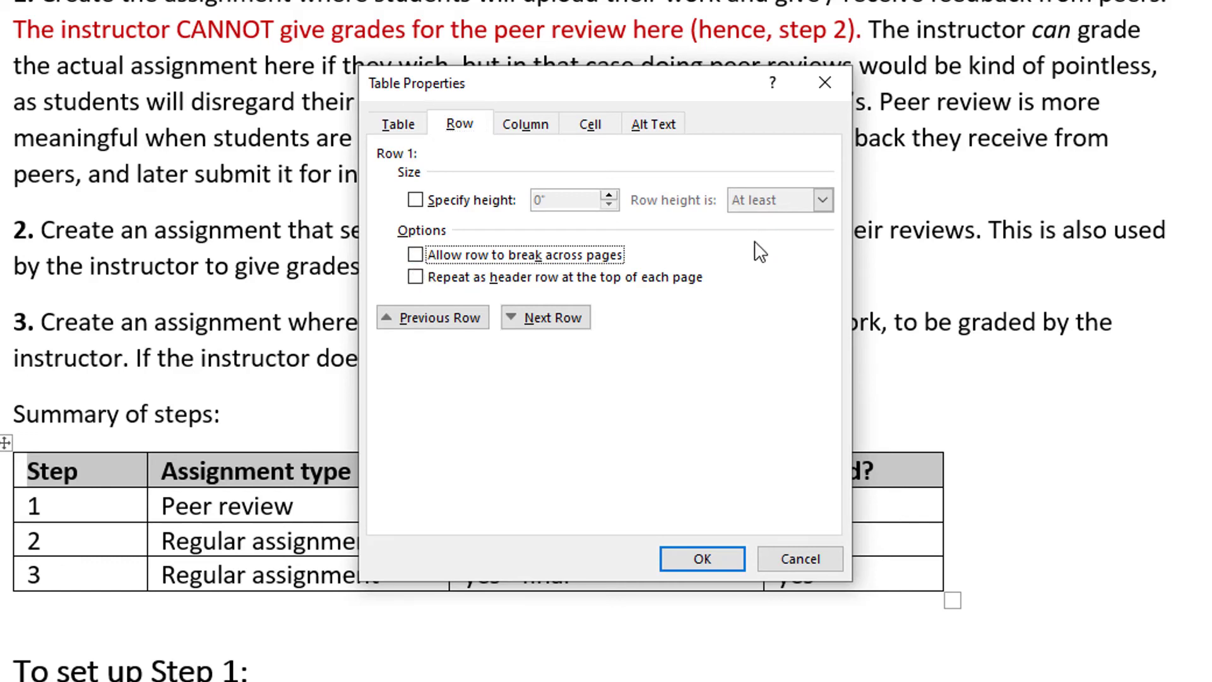
left_click(416, 279)
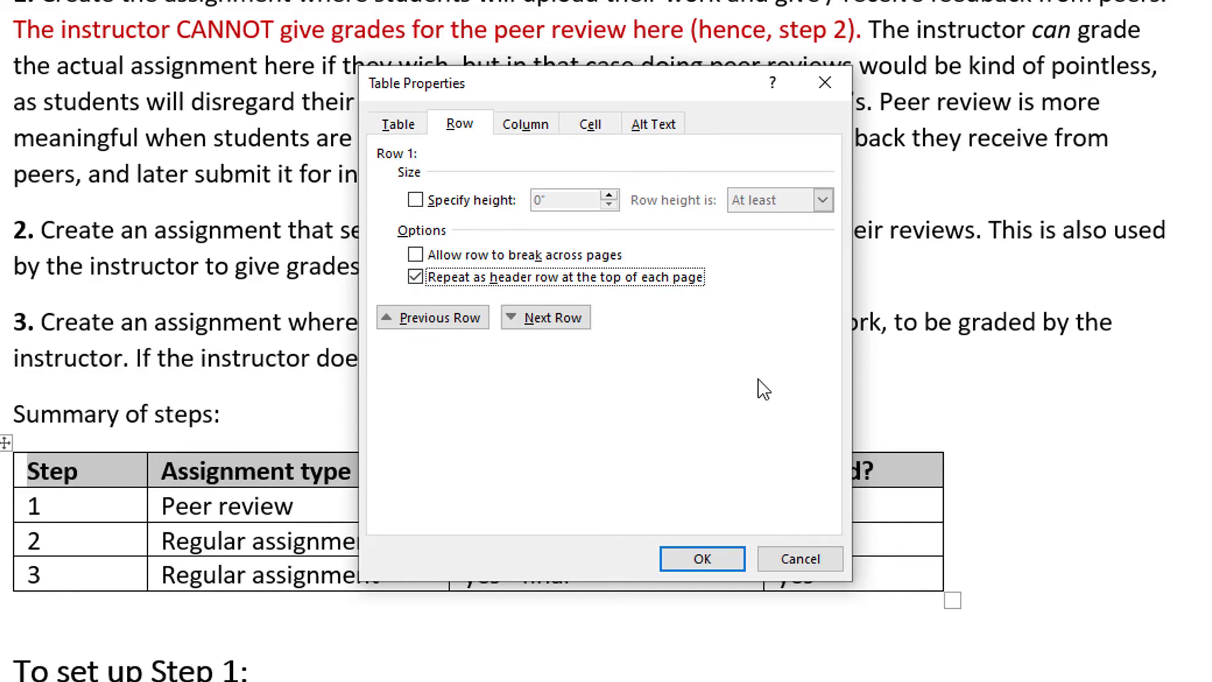
left_click(707, 558)
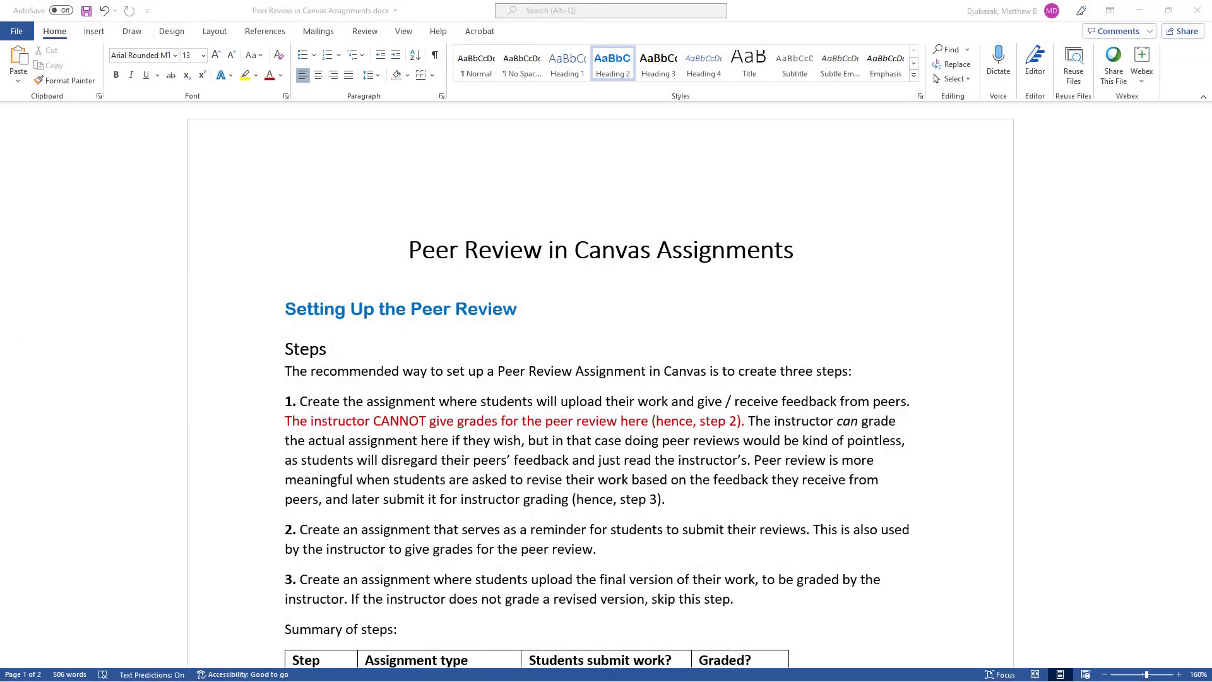
Set the Title property in the document's file information to "Peer Review in Canvas Assignments".
left_click(12, 34)
left_click(15, 34)
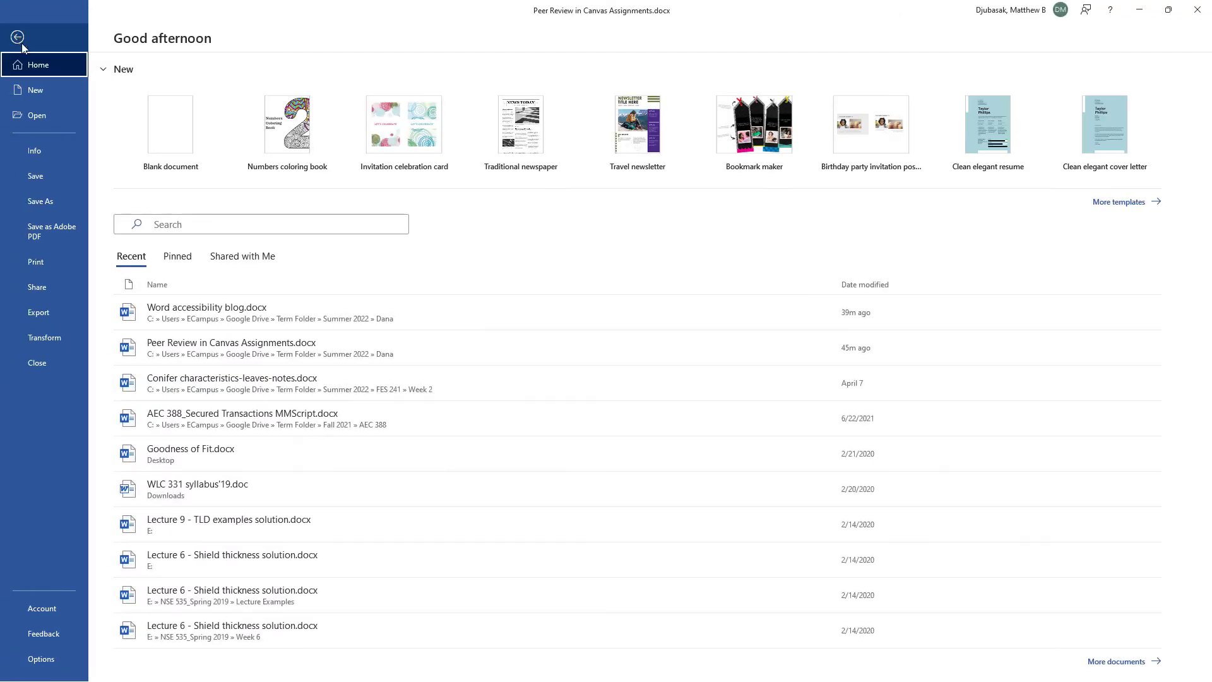
left_click(28, 155)
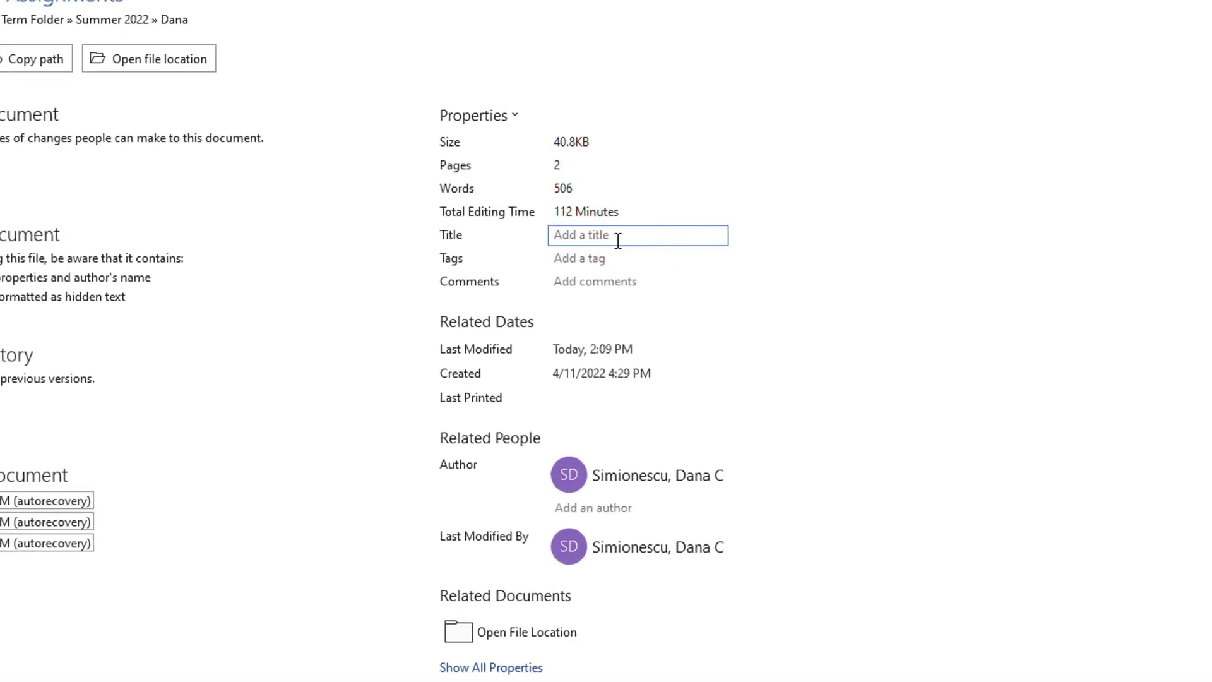
left_click(613, 228)
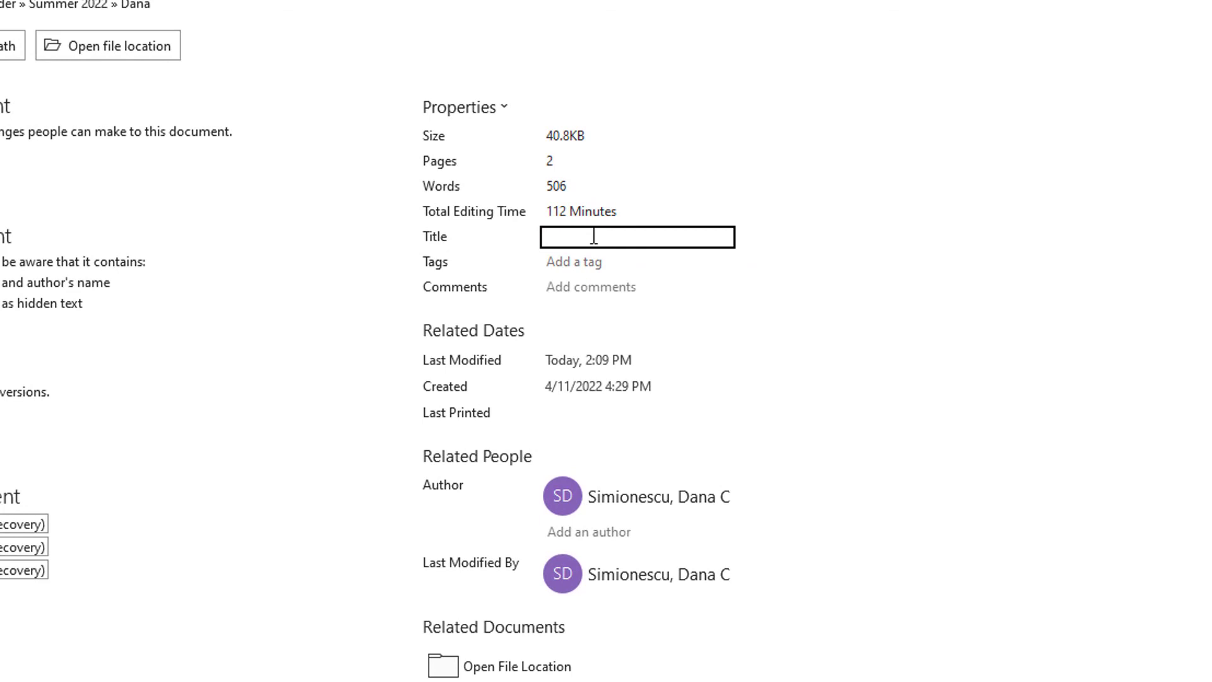
key("ctrl+v")
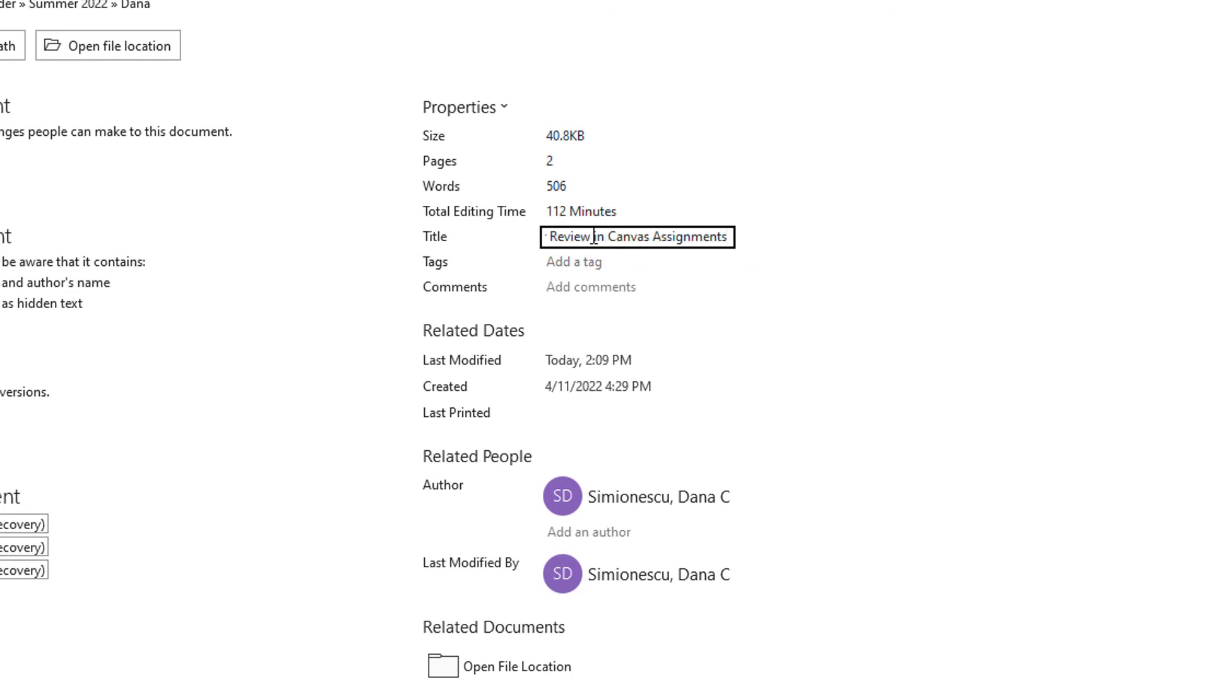